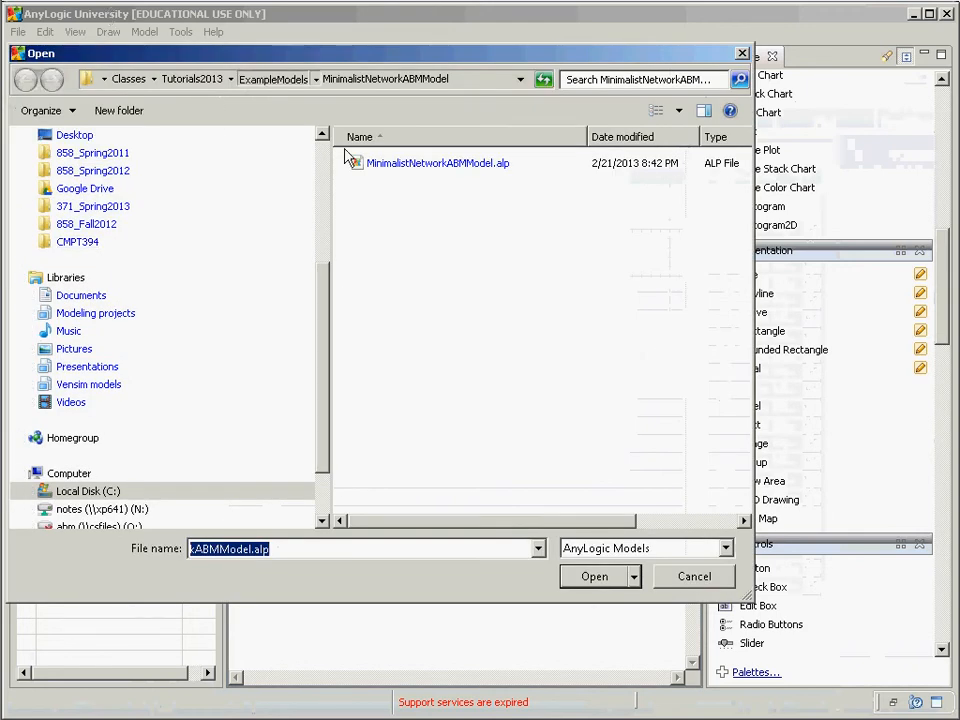
# Step: Open ABMModelWithBirthDeath.alp from the ExampleModels folder, closing the copy already open
pyautogui.hotkey('alt', 'Up')
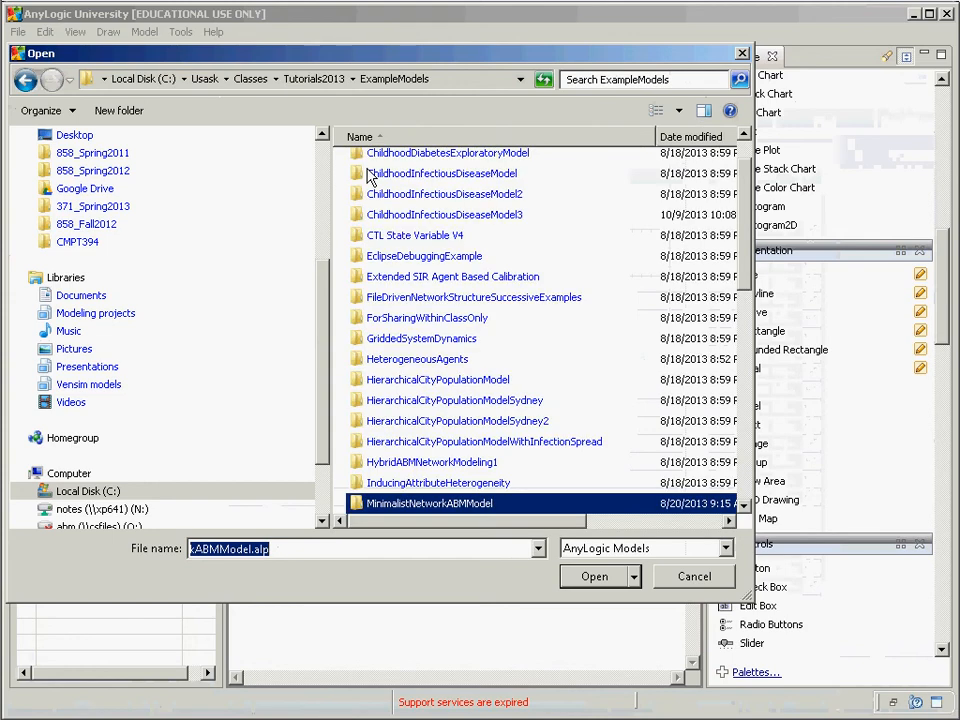
pyautogui.click(383, 216)
pyautogui.scroll(1, 382, 180)
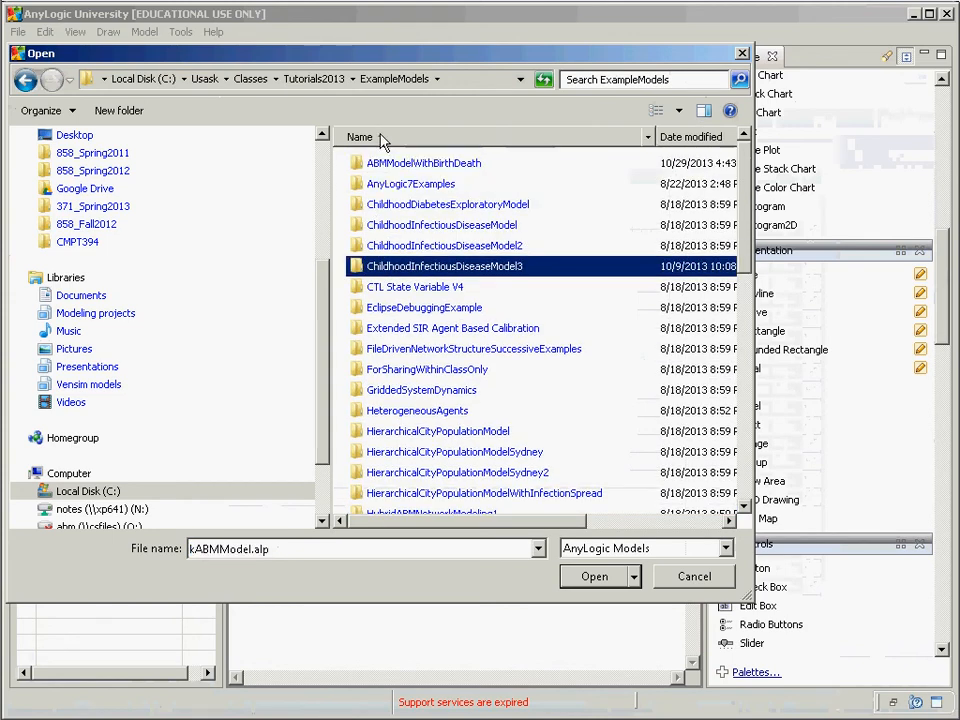
pyautogui.click(380, 167)
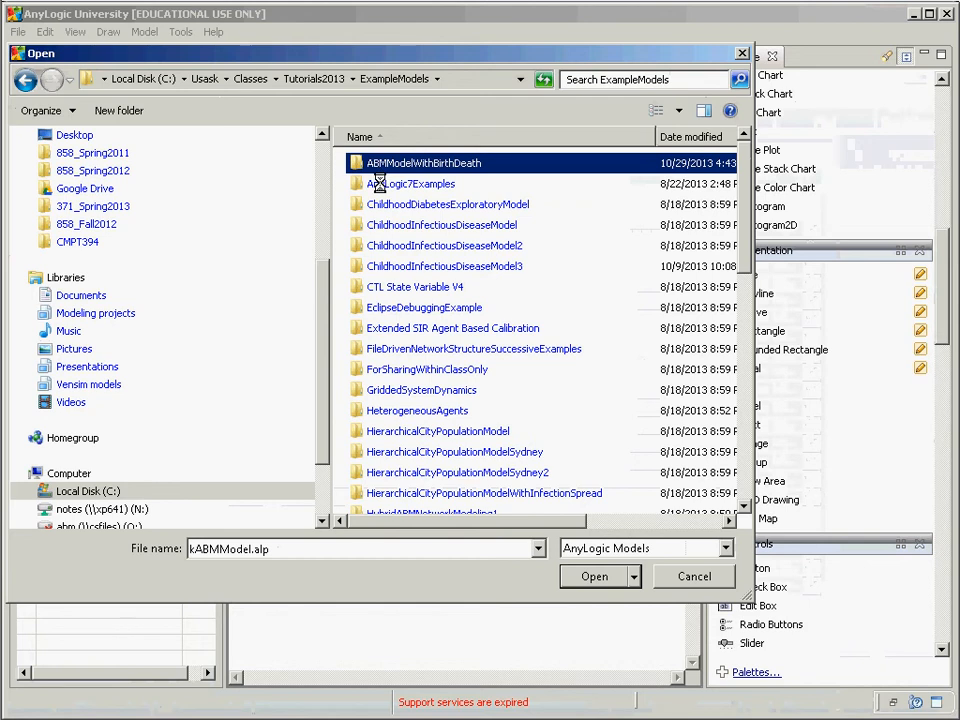
pyautogui.press('Return')
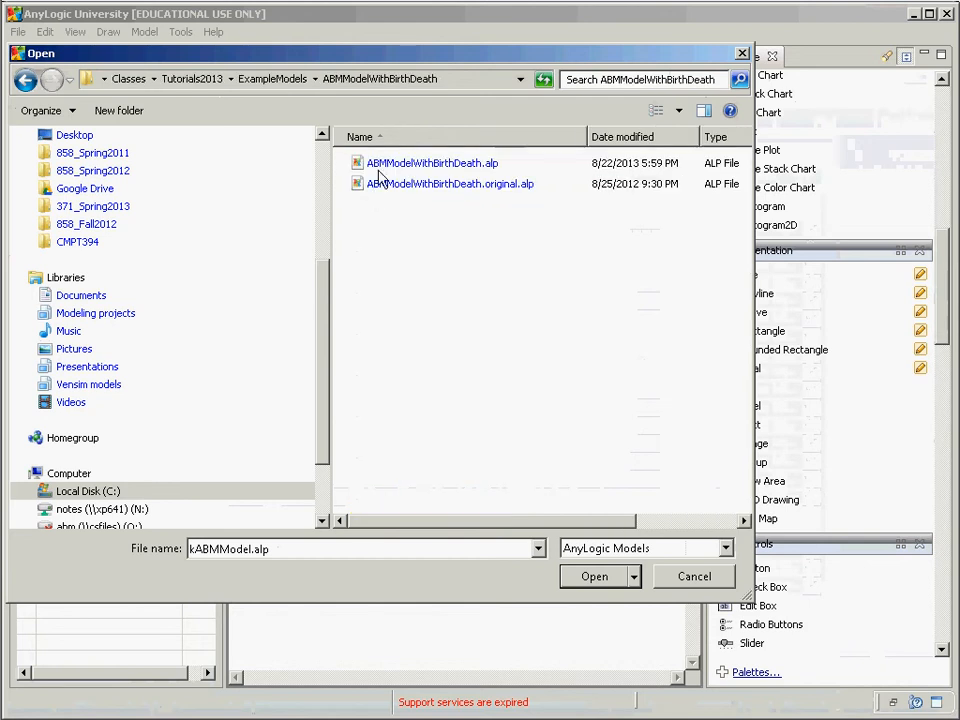
pyautogui.doubleClick(379, 170)
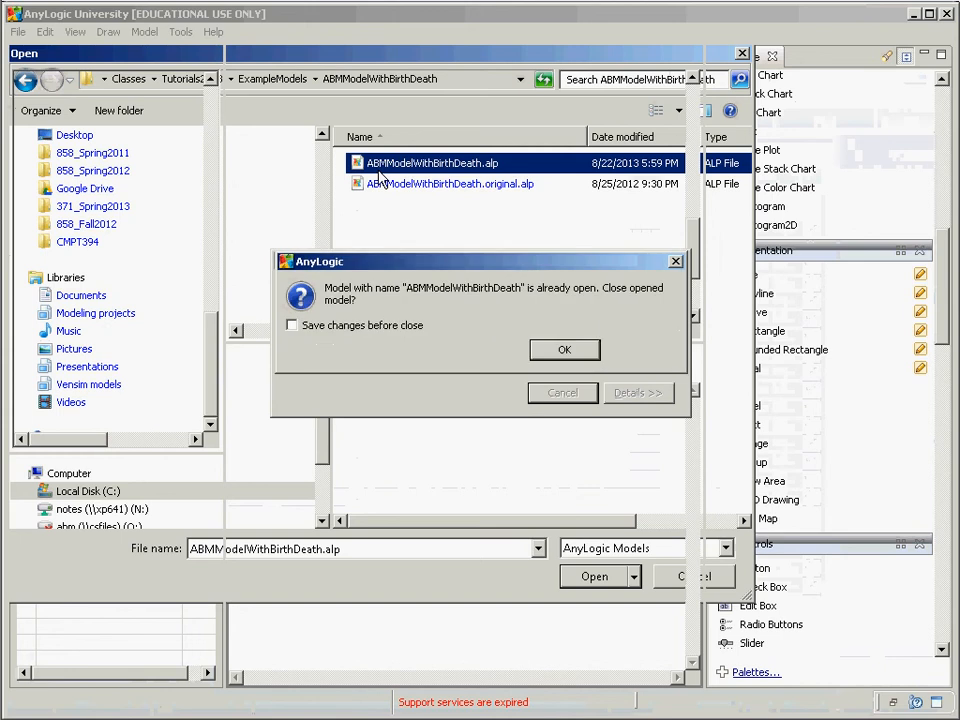
pyautogui.click(568, 356)
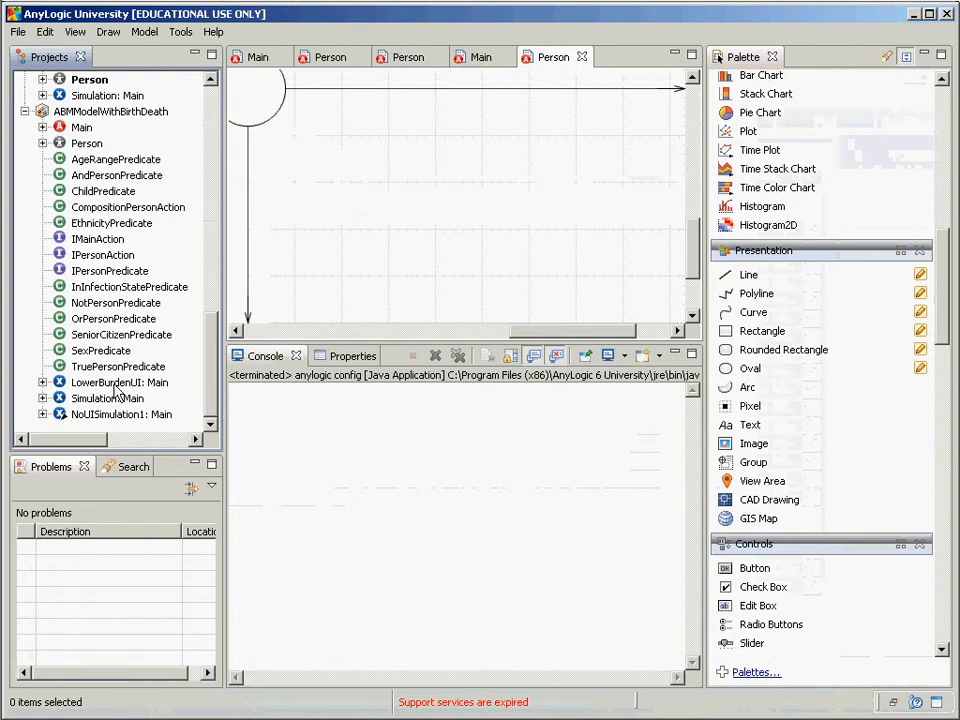
# Step: Run the Simulation: Main experiment from the Projects tree
pyautogui.rightClick(113, 399)
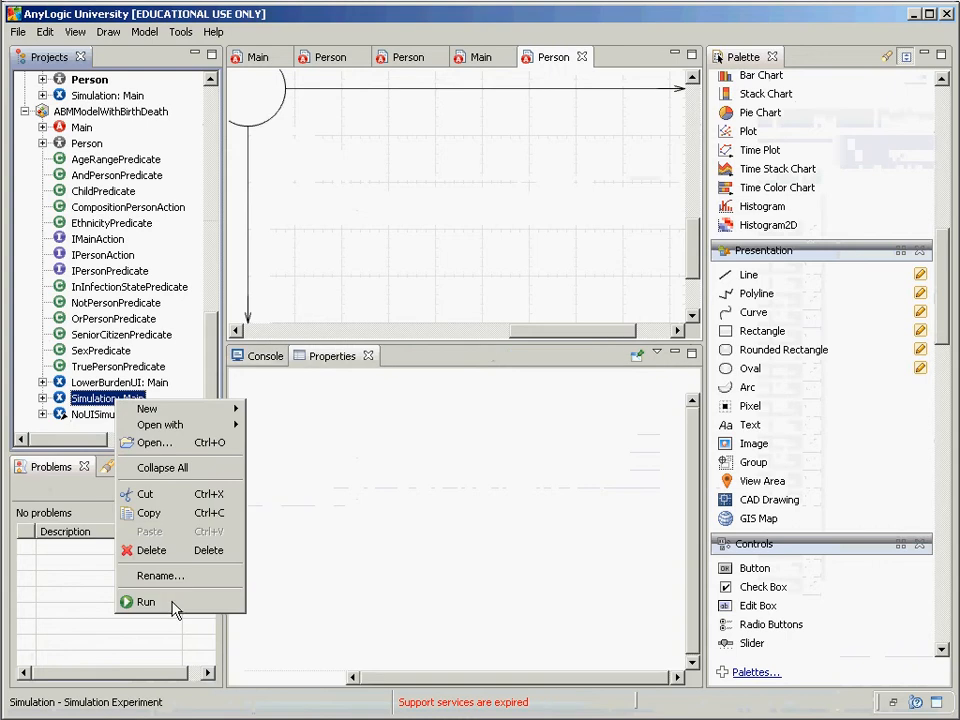
pyautogui.click(175, 601)
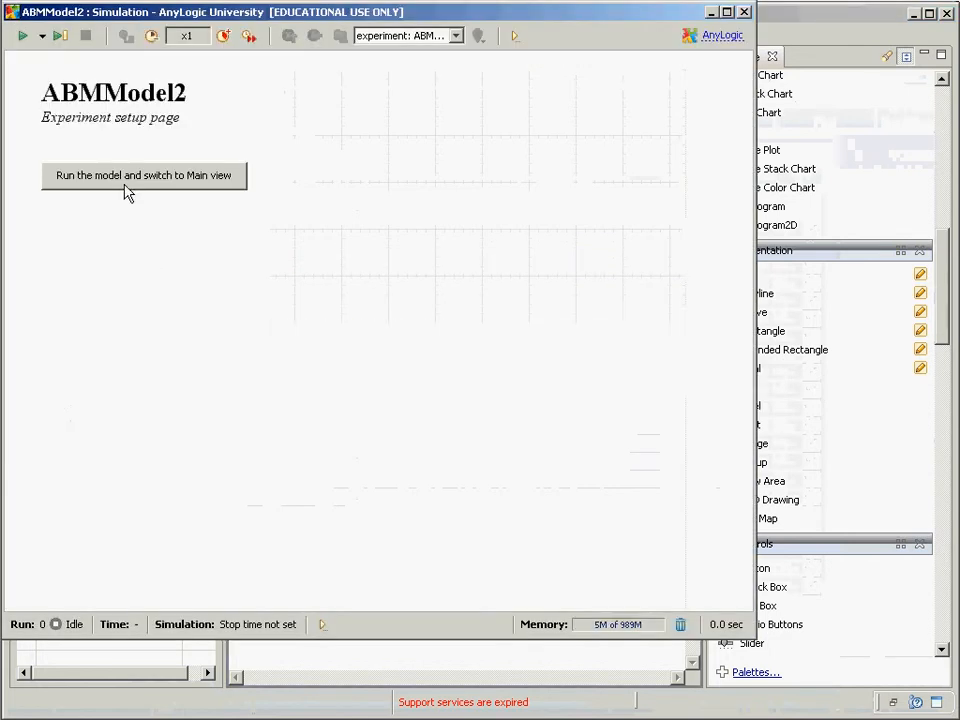
# Step: Run the model, pause it at time 0.46, and switch to the Population[0] agent's view
pyautogui.click(128, 176)
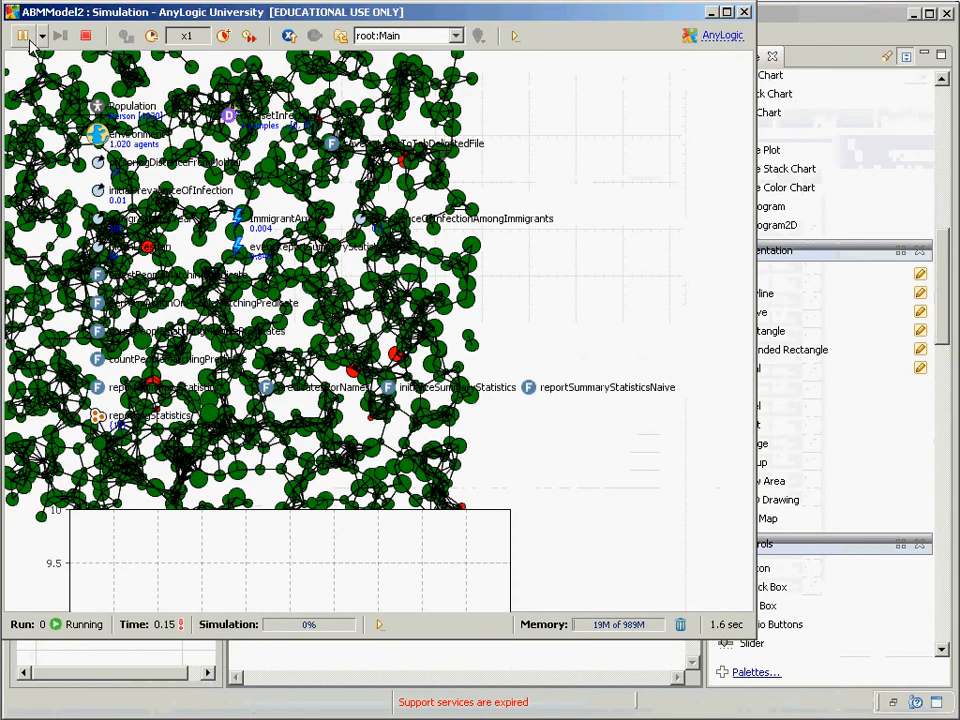
pyautogui.click(22, 36)
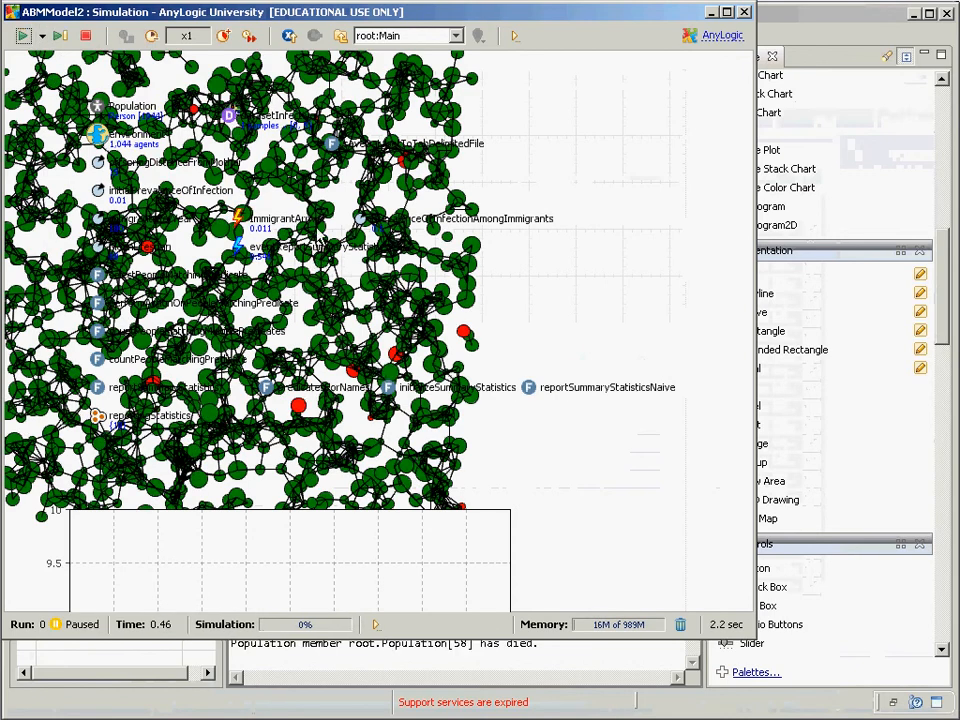
pyautogui.moveTo(568, 346); pyautogui.dragTo(691, 360)
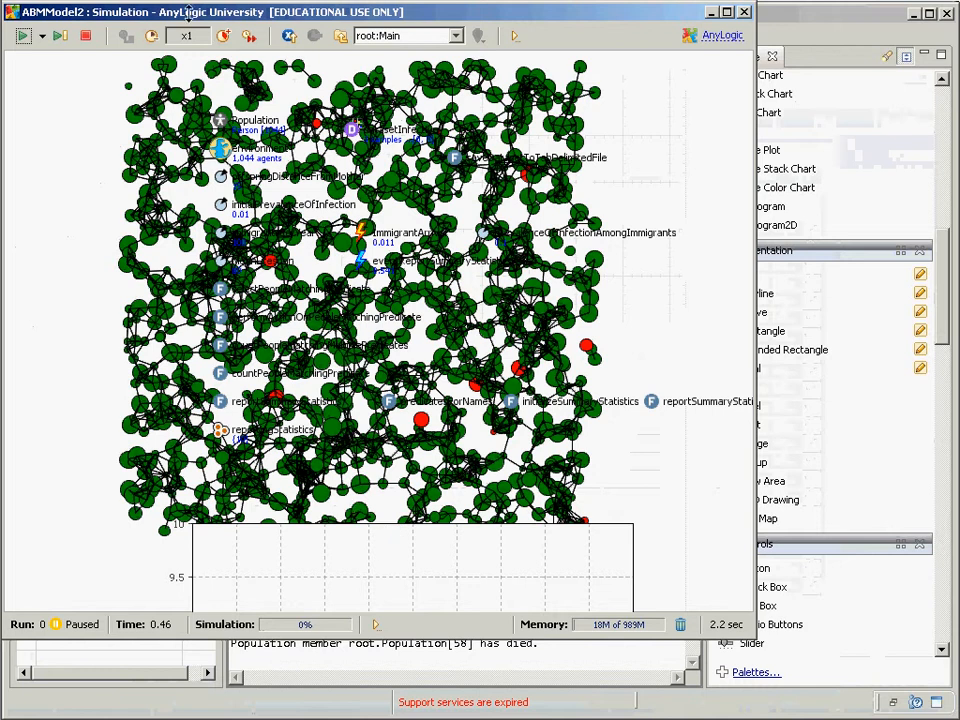
pyautogui.click(400, 35)
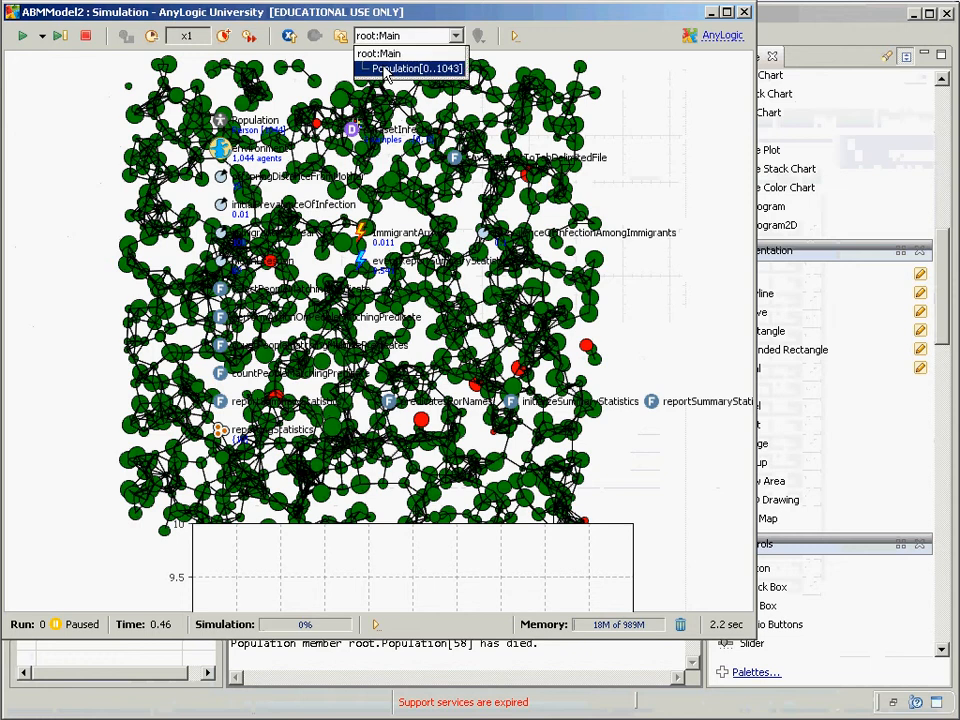
pyautogui.click(400, 68)
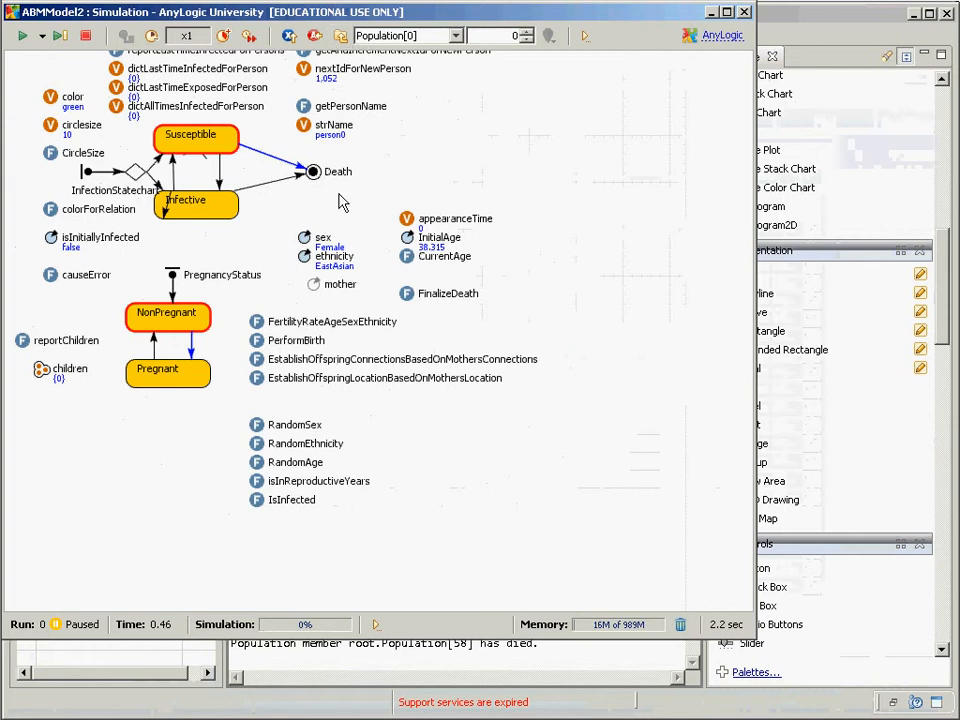
# Step: Navigate up from Population[0] back to the root:Main network of agents
pyautogui.click(341, 35)
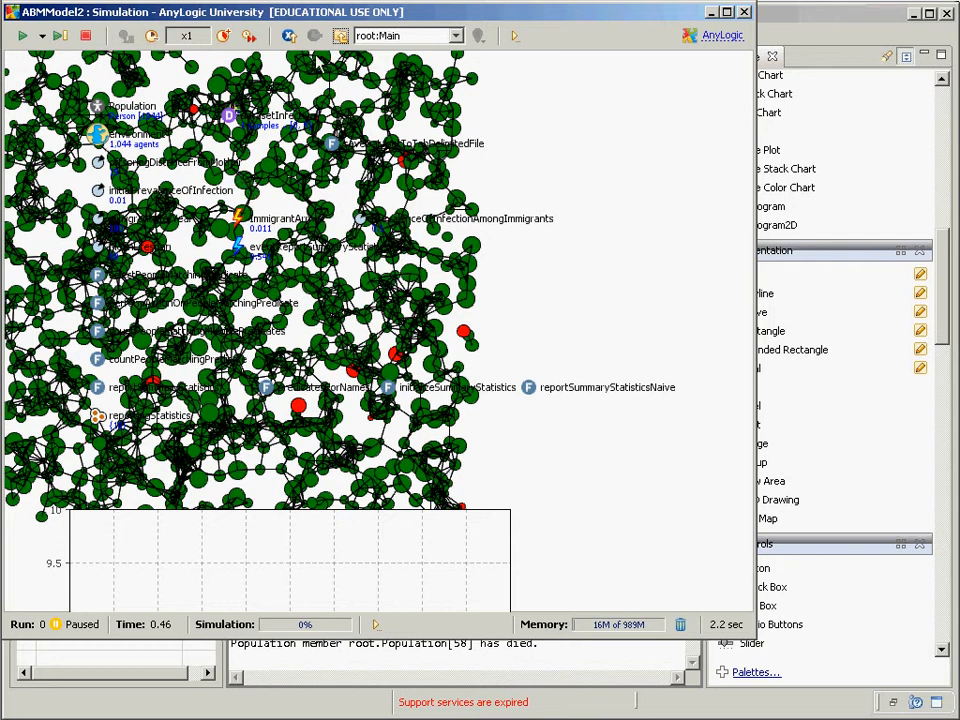
# Step: Toggle virtual time on and back to real time at x1, then resume the run
pyautogui.click(249, 36)
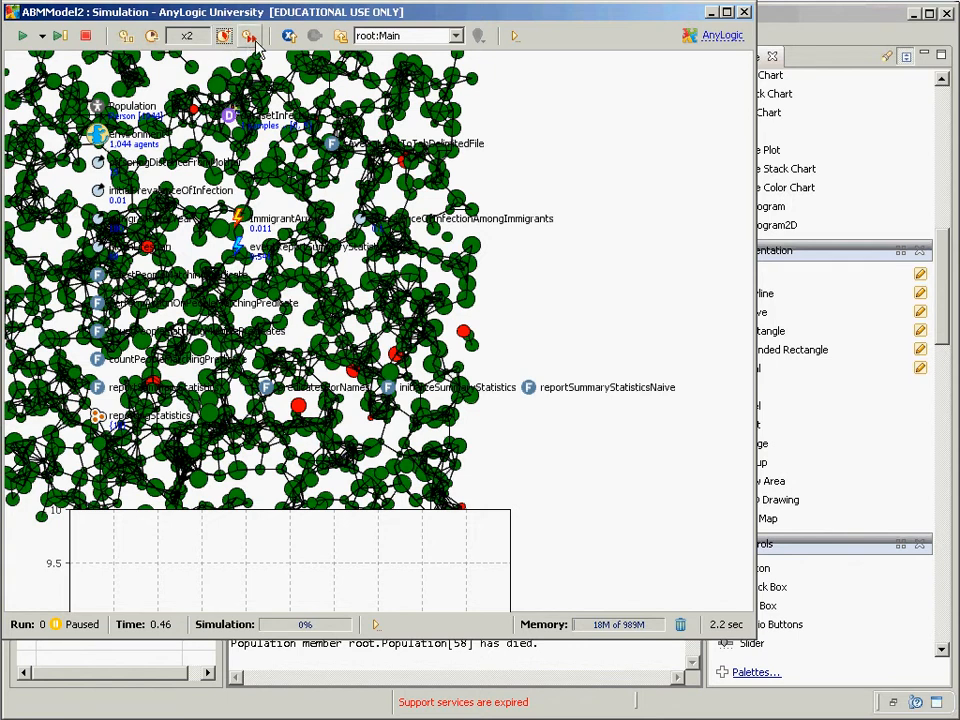
pyautogui.click(251, 38)
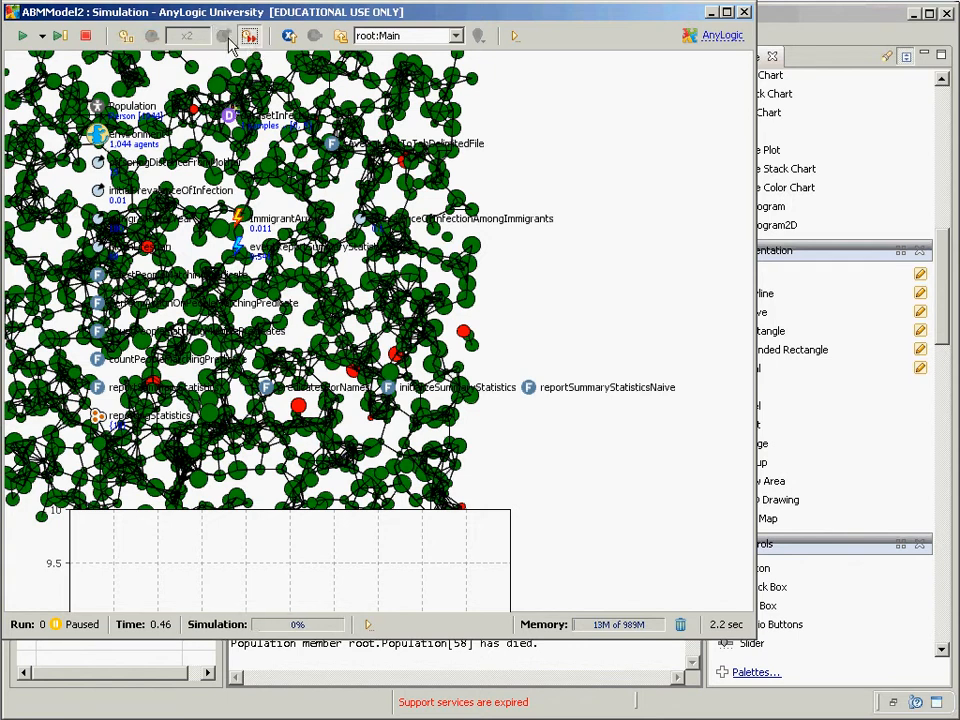
pyautogui.click(125, 37)
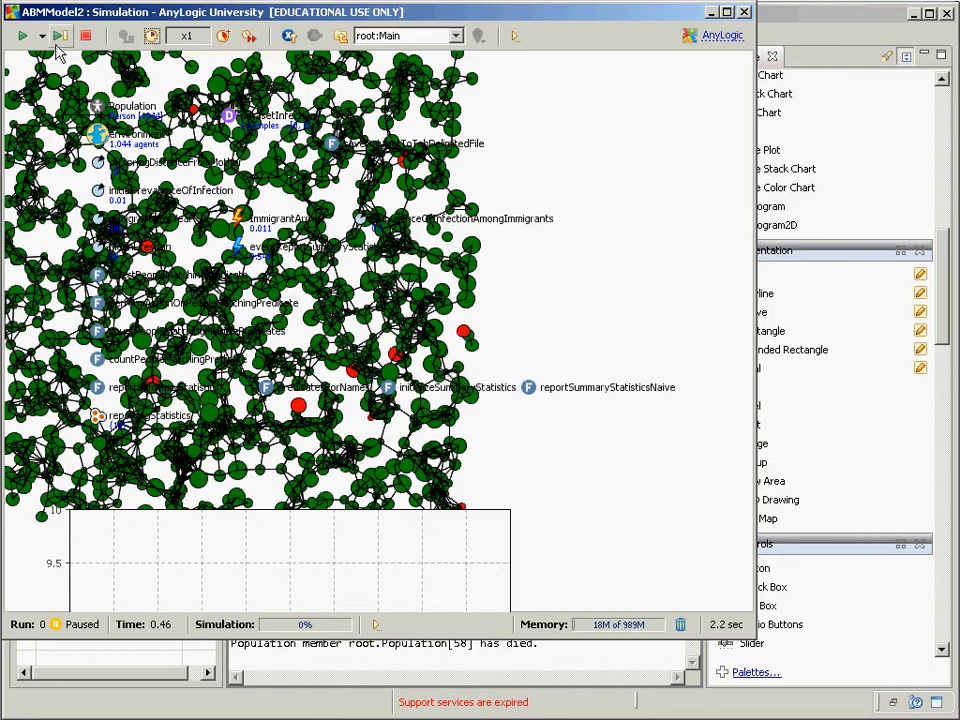
pyautogui.click(24, 38)
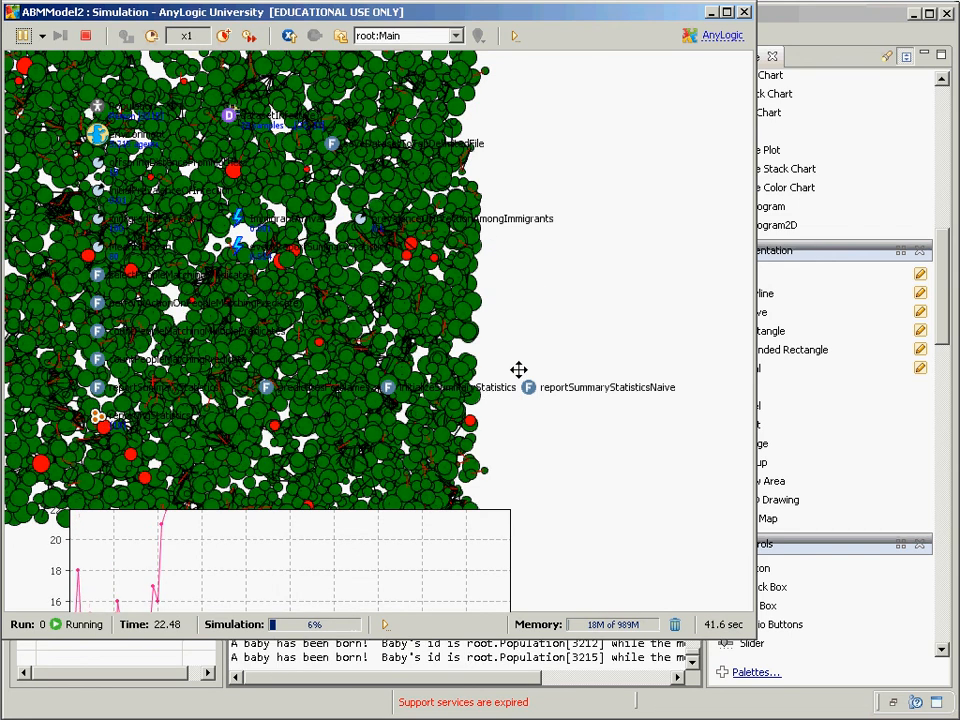
# Step: Pan the network, pause at time 27.49, and choose Population in the agent selector
pyautogui.moveTo(518, 370); pyautogui.dragTo(555, 332)
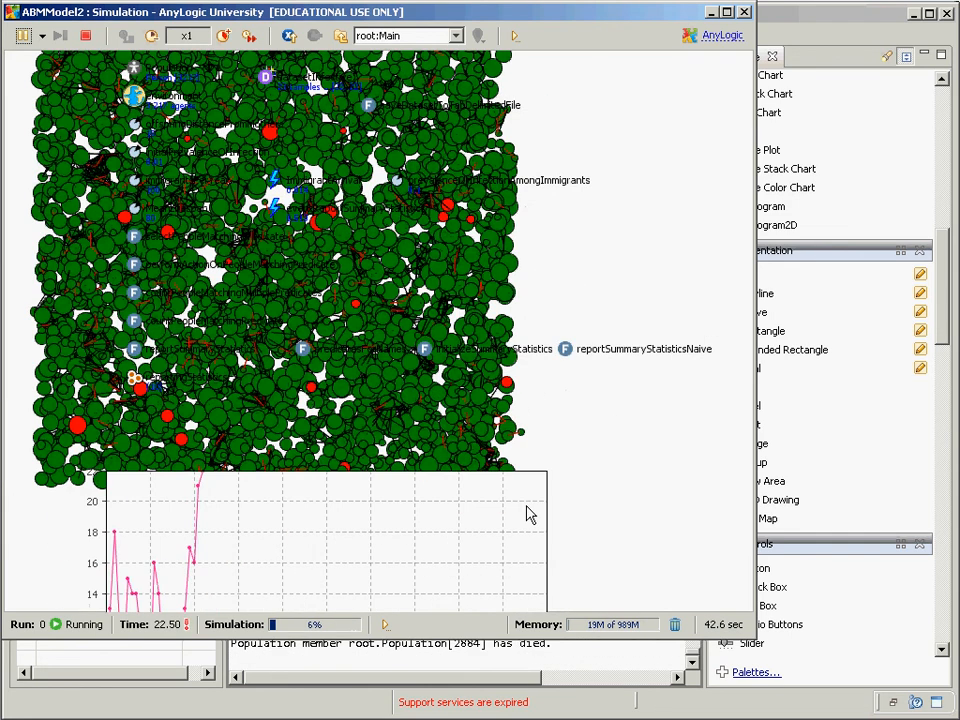
pyautogui.moveTo(530, 515); pyautogui.dragTo(503, 679)
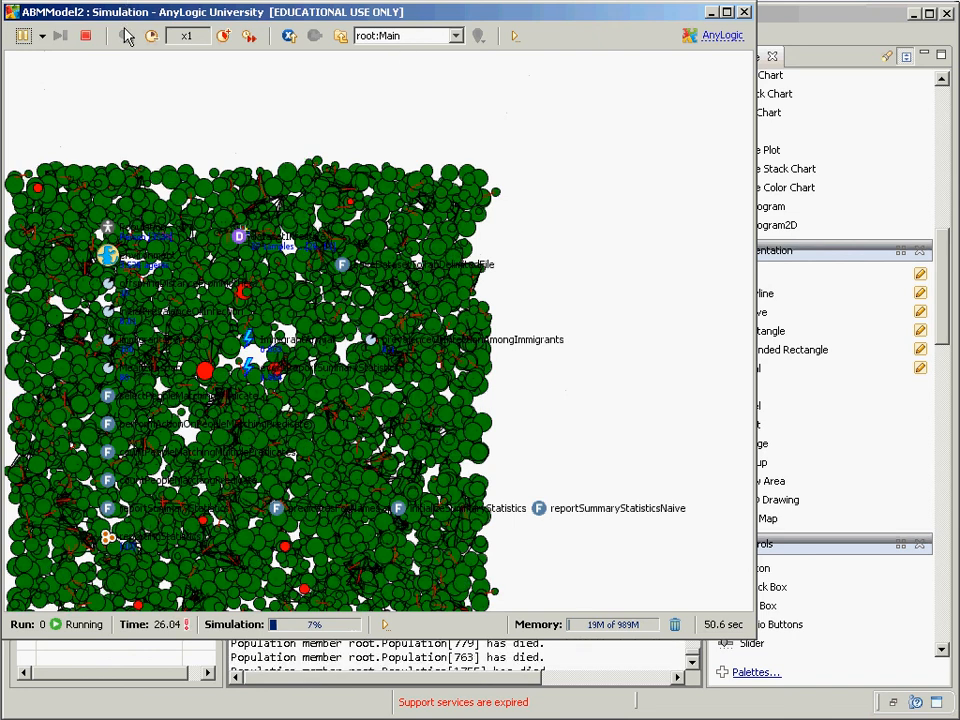
pyautogui.click(60, 36)
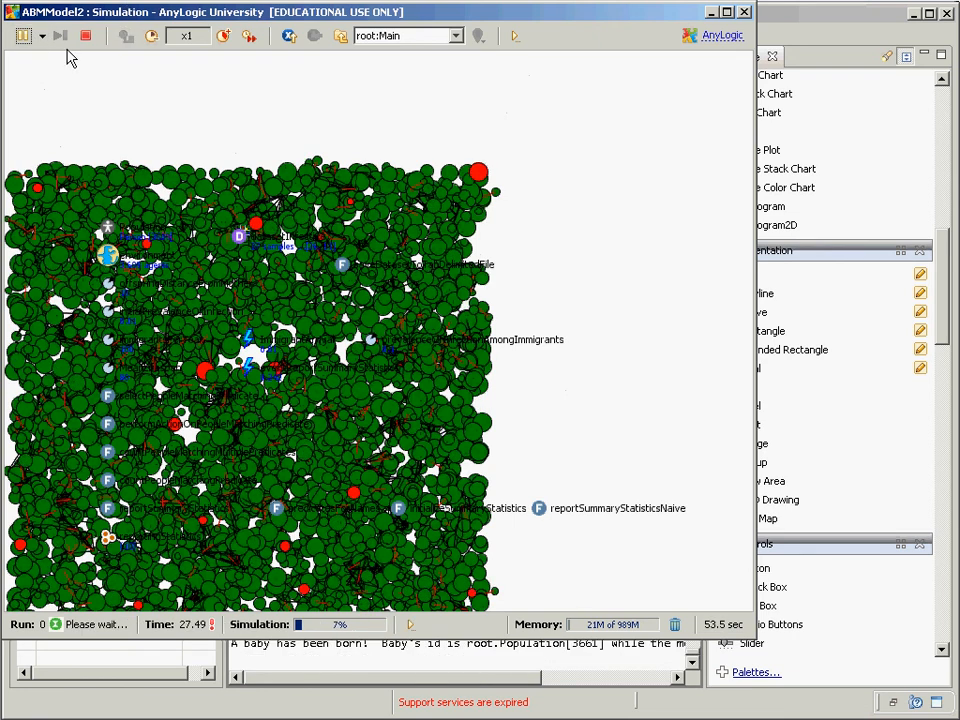
pyautogui.click(395, 36)
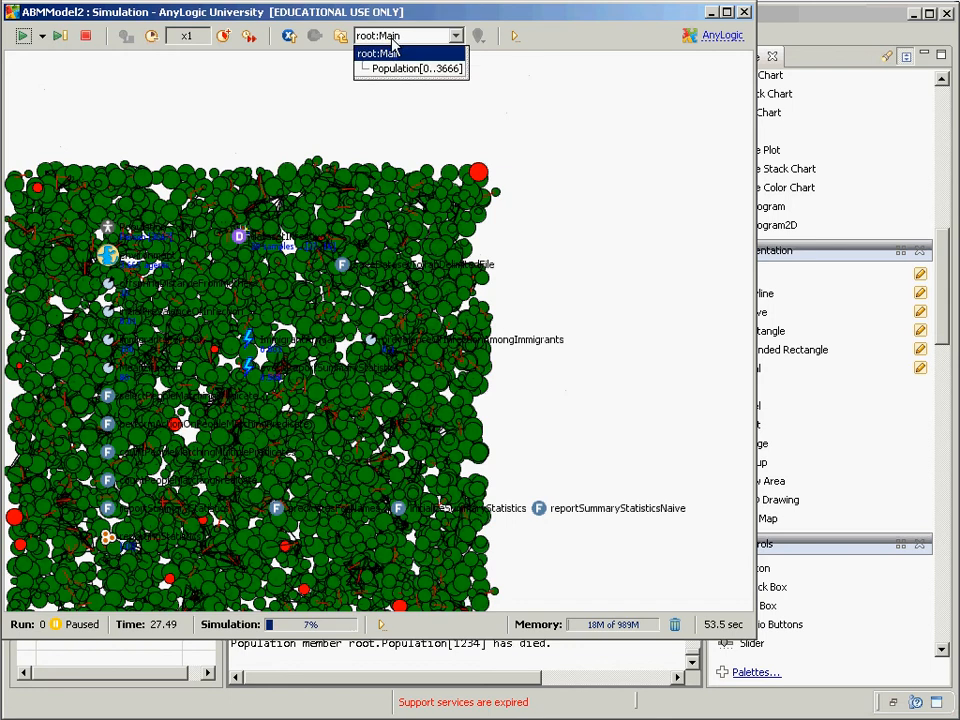
pyautogui.click(402, 66)
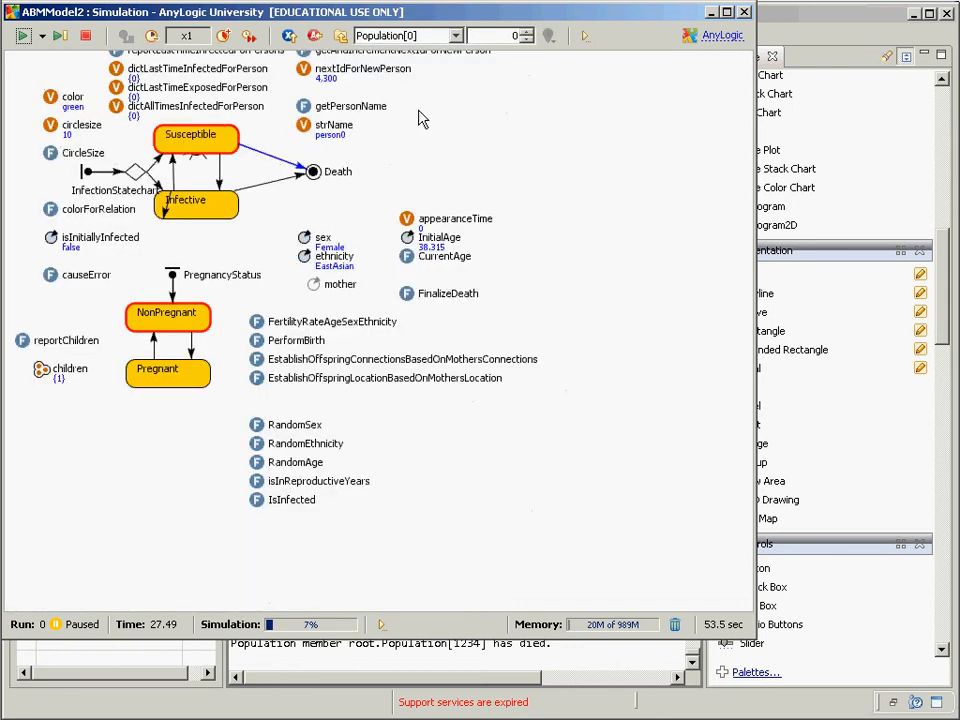
# Step: Keep Population[0] selected and pan its statechart diagram into view
pyautogui.click(455, 37)
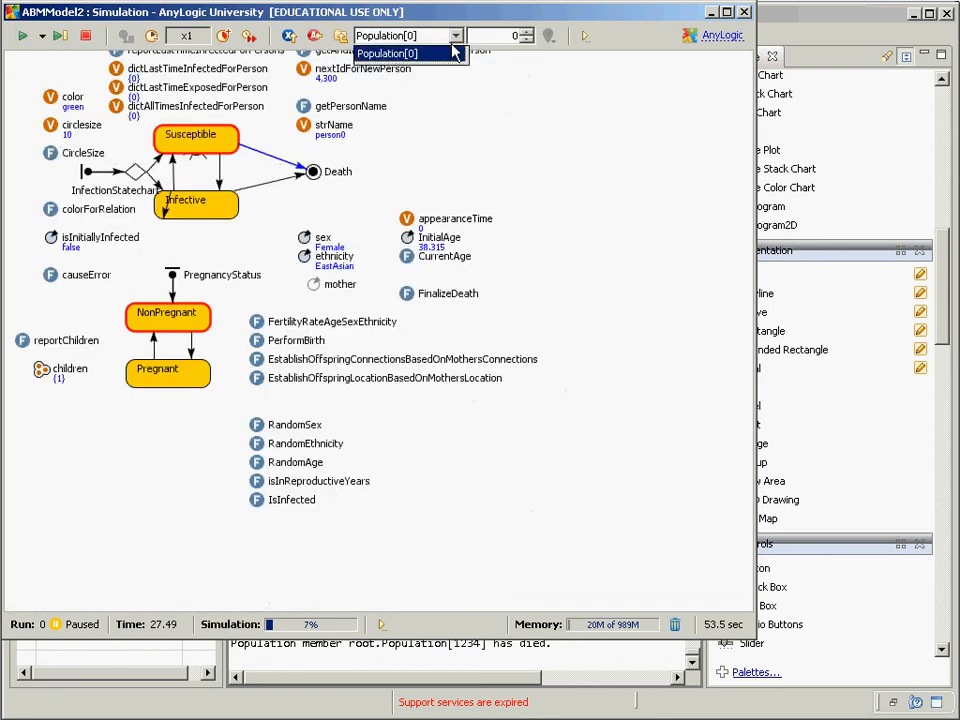
pyautogui.click(457, 51)
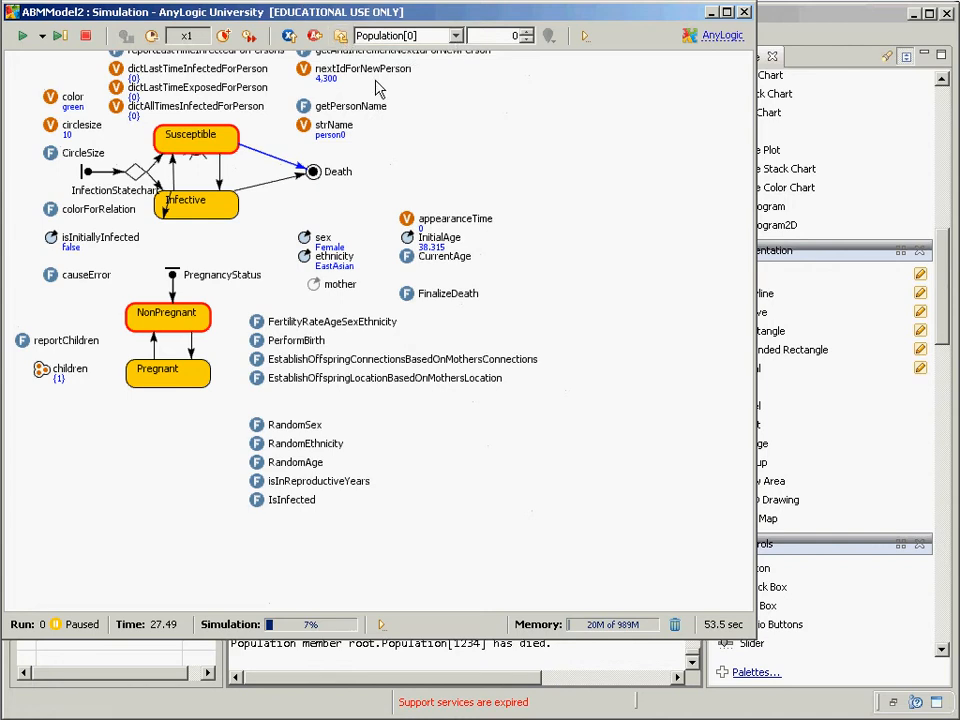
pyautogui.moveTo(378, 90); pyautogui.dragTo(378, 207)
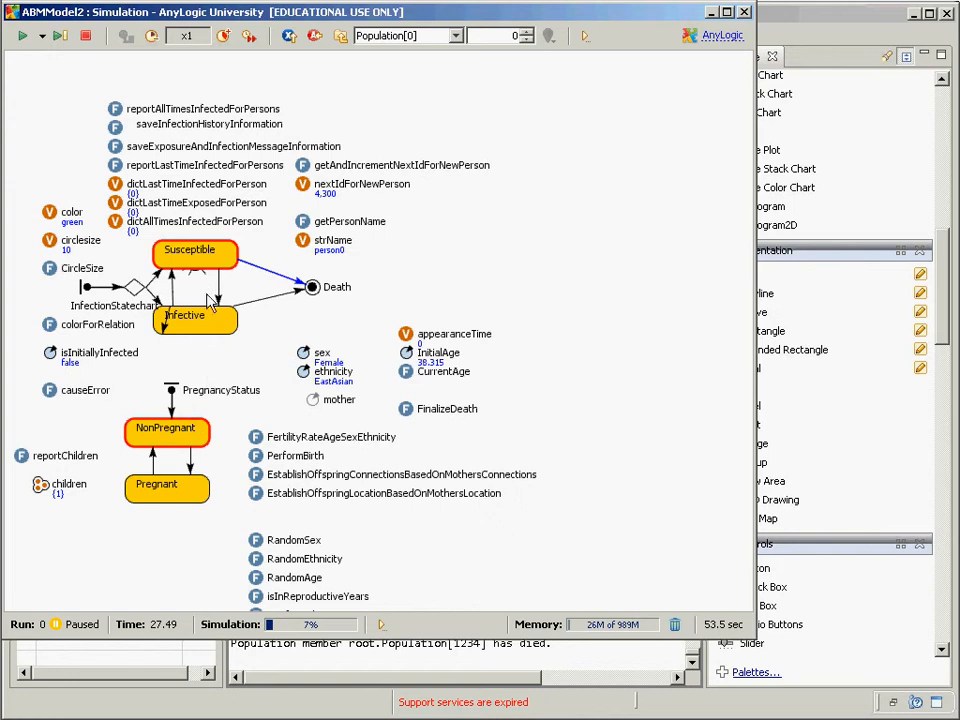
# Step: Inspect Population[0]'s sex and ethnicity values, then switch back to the model editor
pyautogui.click(303, 366)
pyautogui.click(304, 371)
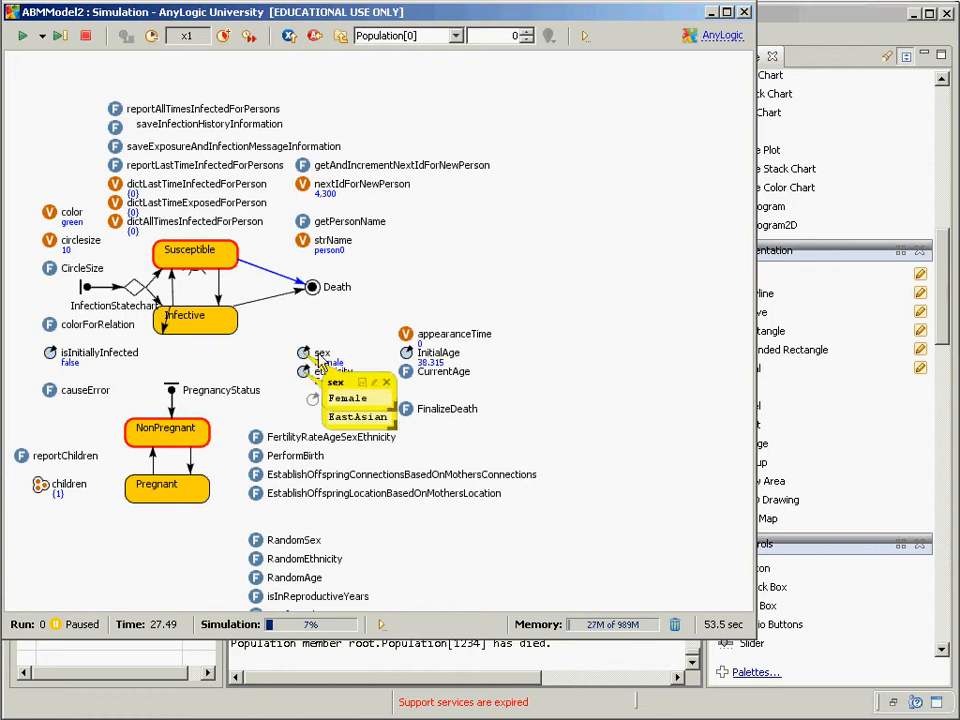
pyautogui.click(387, 383)
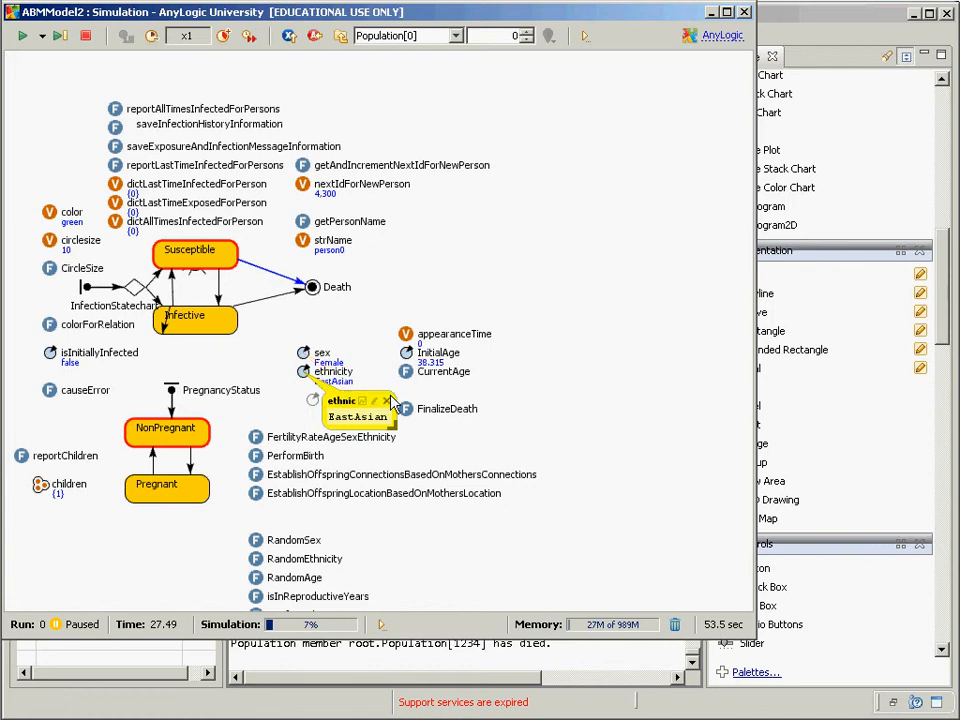
pyautogui.click(388, 401)
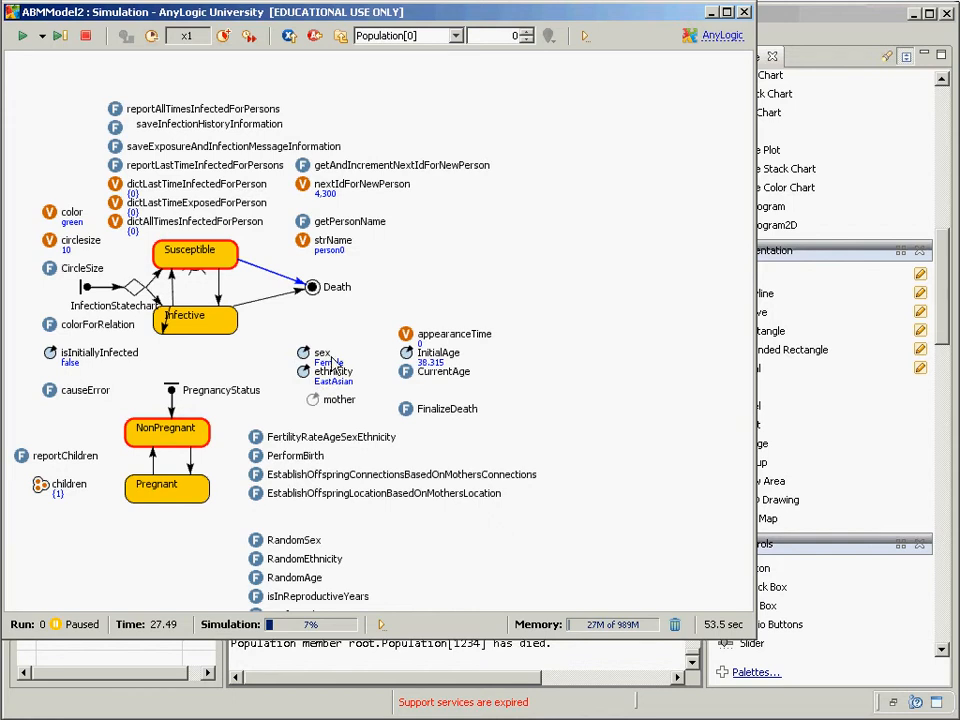
pyautogui.hotkey('alt', 'Tab')
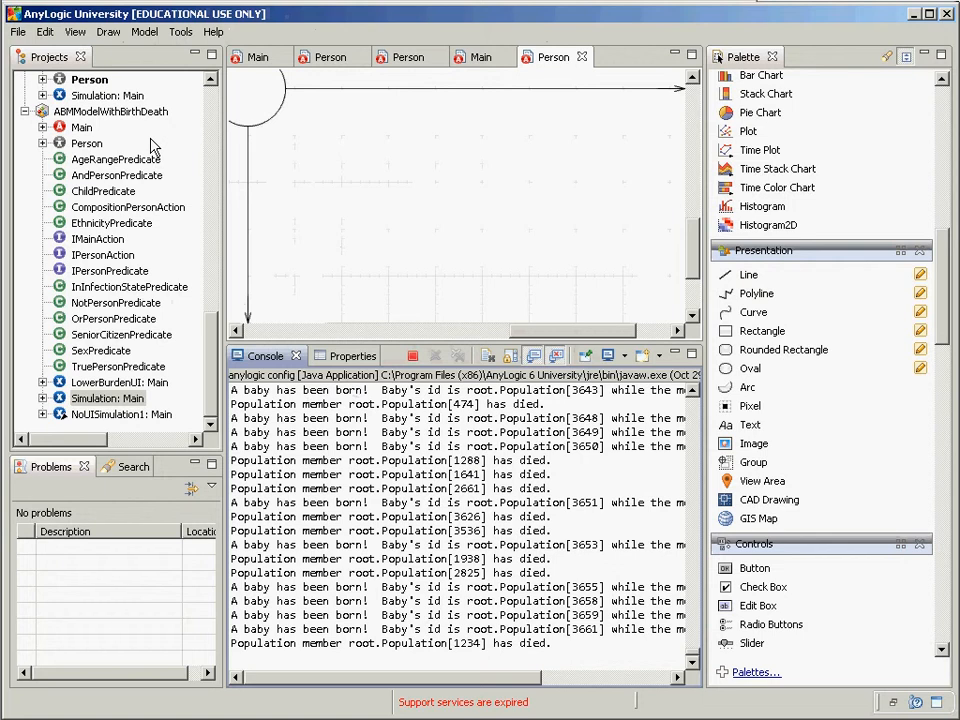
# Step: Show Person's Advanced additional code with Sex (Male/Female) and Ethnicity enums, and expand its Parameters
pyautogui.click(84, 145)
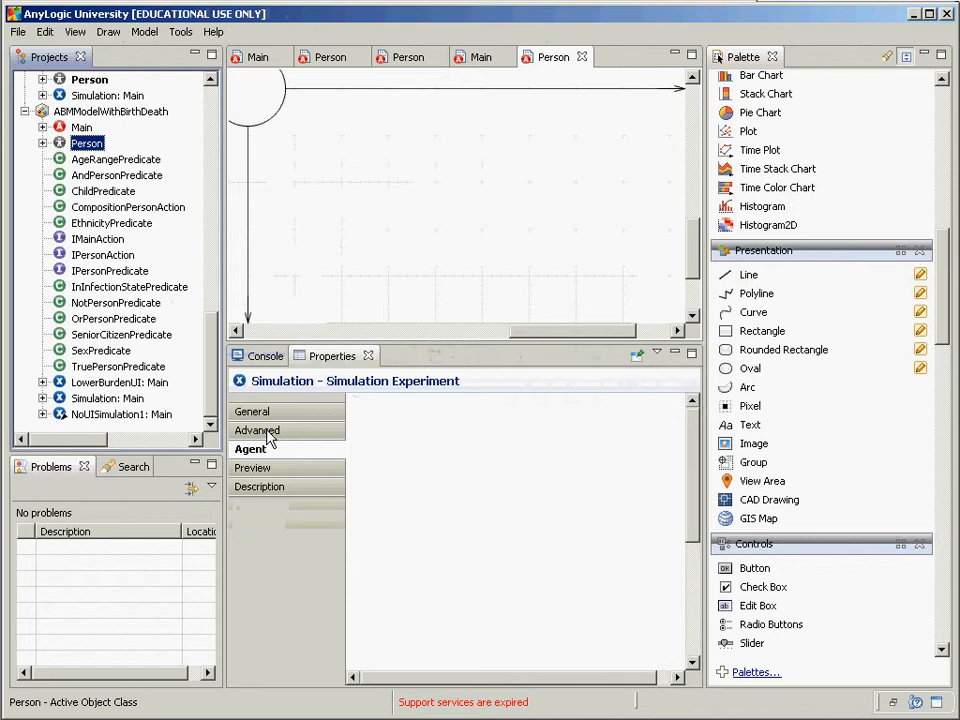
pyautogui.click(290, 443)
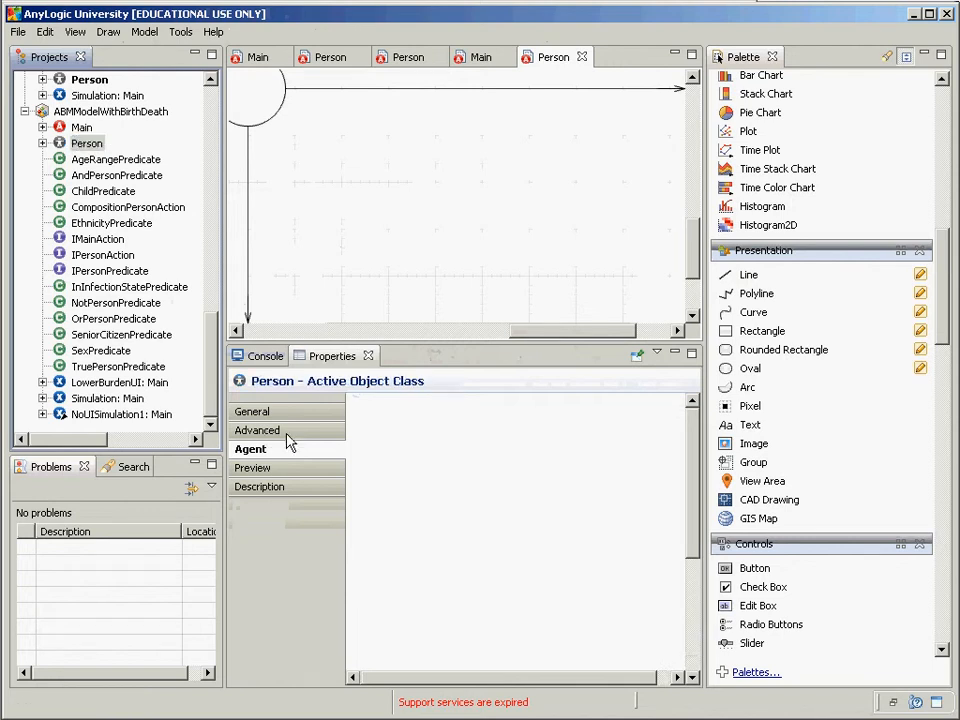
pyautogui.click(286, 434)
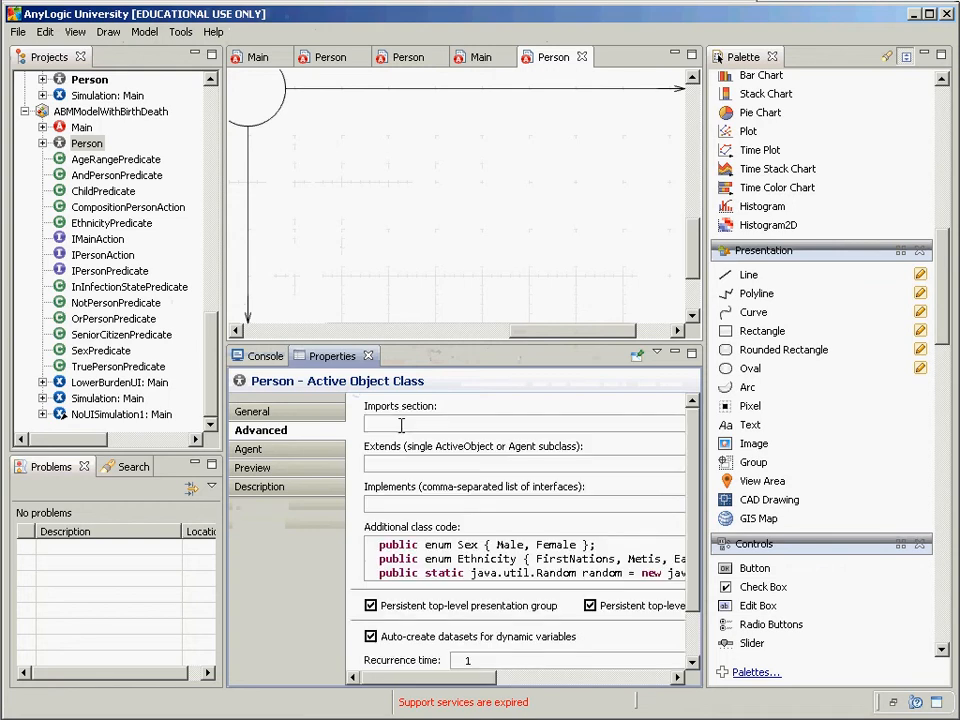
pyautogui.click(467, 561)
pyautogui.click(498, 545)
pyautogui.click(557, 545)
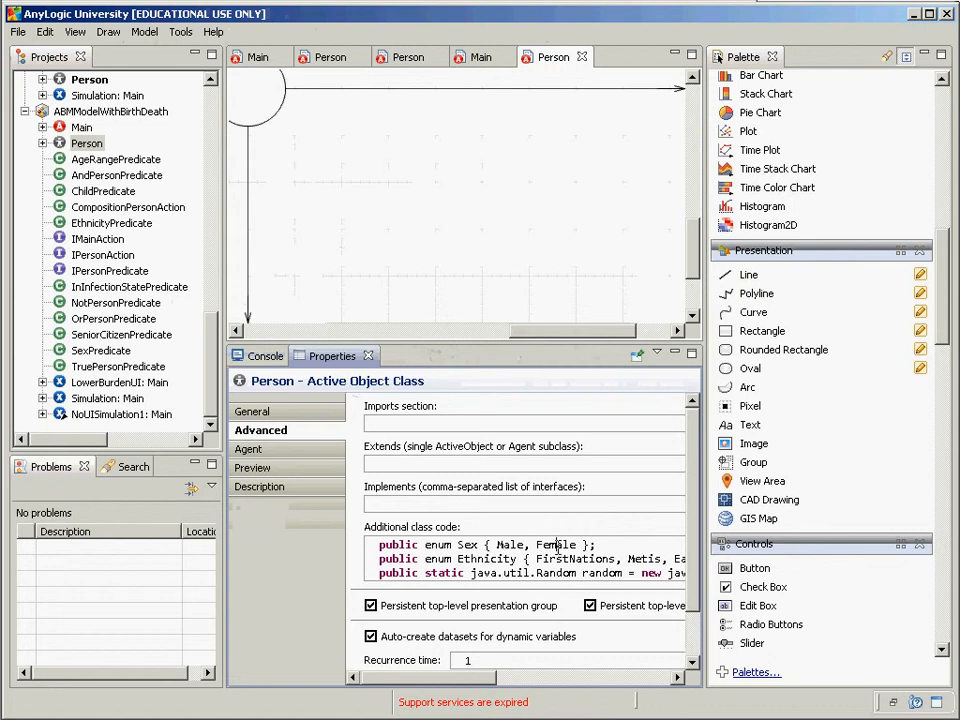
pyautogui.click(505, 547)
pyautogui.doubleClick(62, 145)
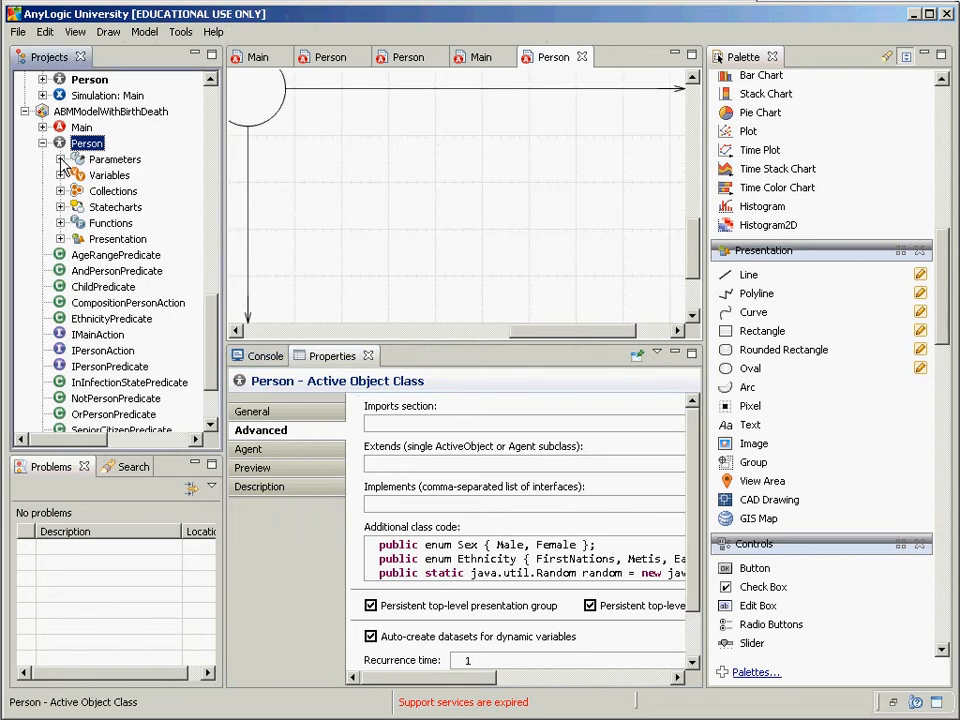
pyautogui.click(60, 159)
pyautogui.click(117, 240)
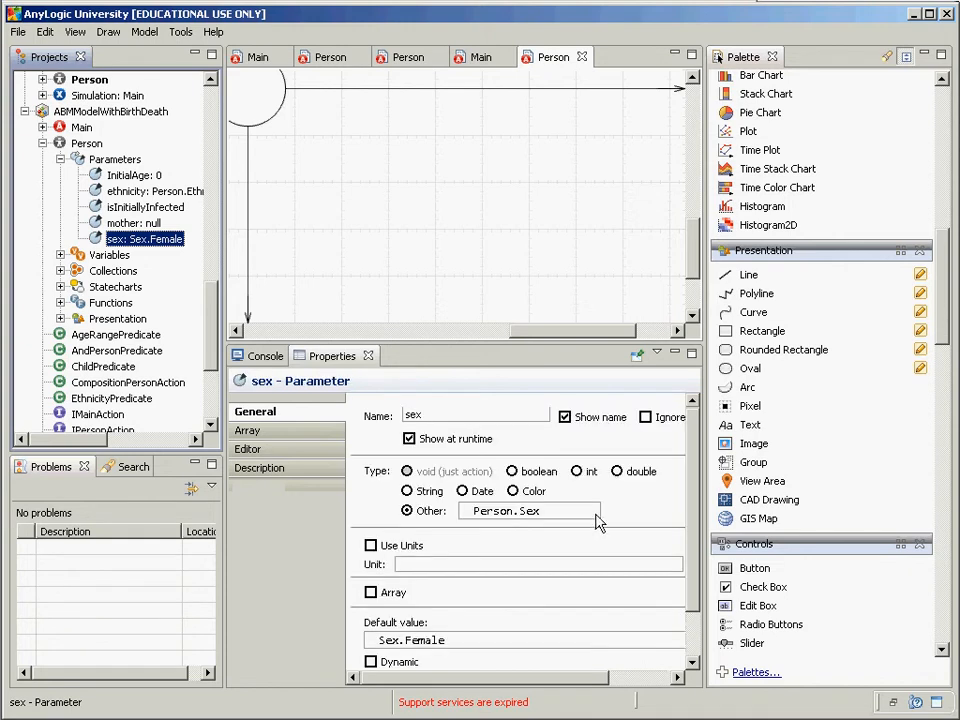
pyautogui.click(494, 510)
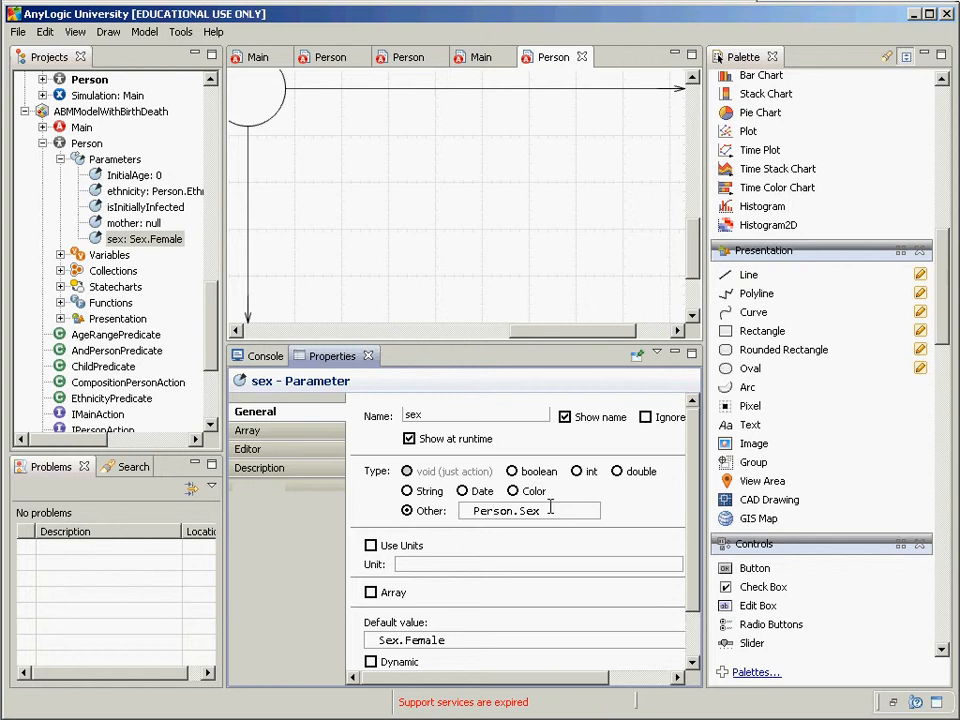
pyautogui.moveTo(546, 510); pyautogui.dragTo(460, 527)
pyautogui.click(514, 510)
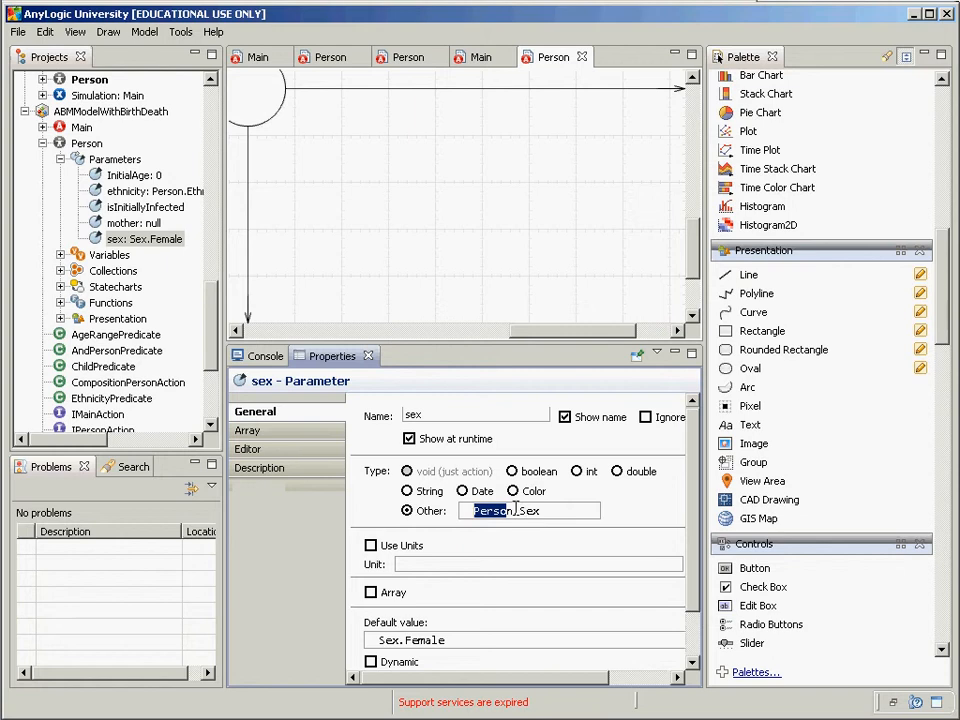
pyautogui.moveTo(513, 511)
pyautogui.mouseDown()
pyautogui.moveTo(450, 513)
pyautogui.moveTo(538, 512)
pyautogui.moveTo(520, 513)
pyautogui.mouseUp()
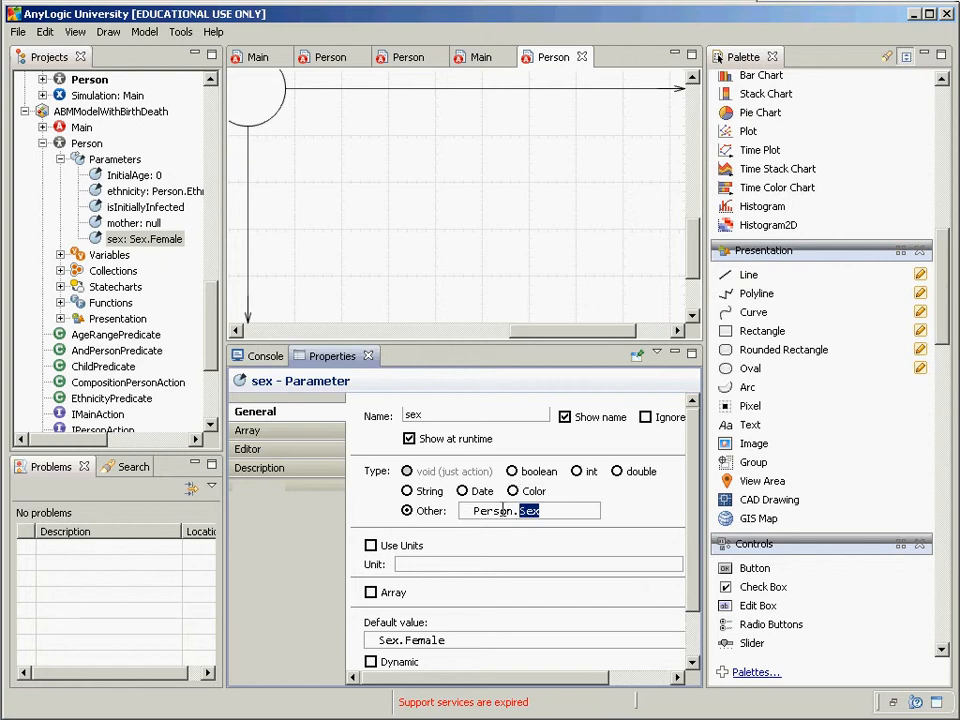
pyautogui.click(130, 193)
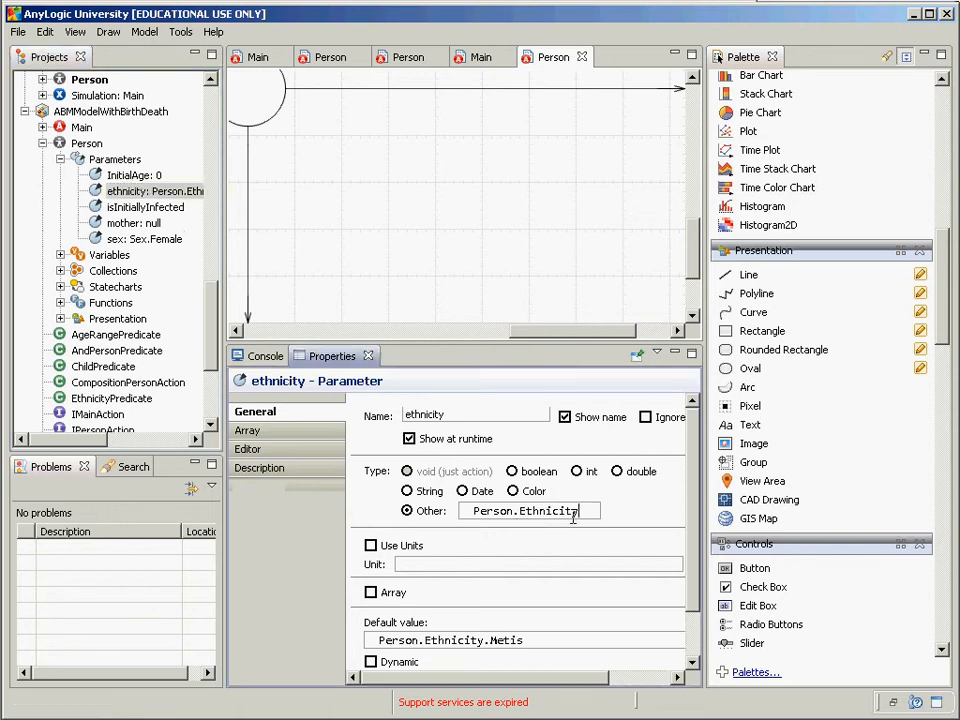
pyautogui.moveTo(576, 512); pyautogui.dragTo(480, 520)
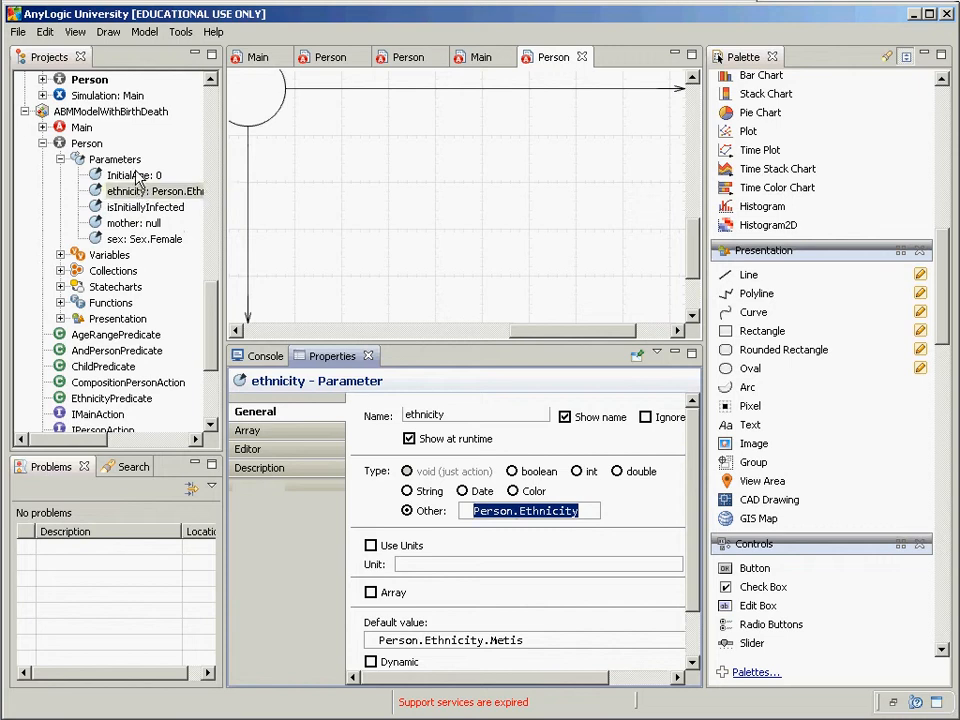
pyautogui.click(86, 144)
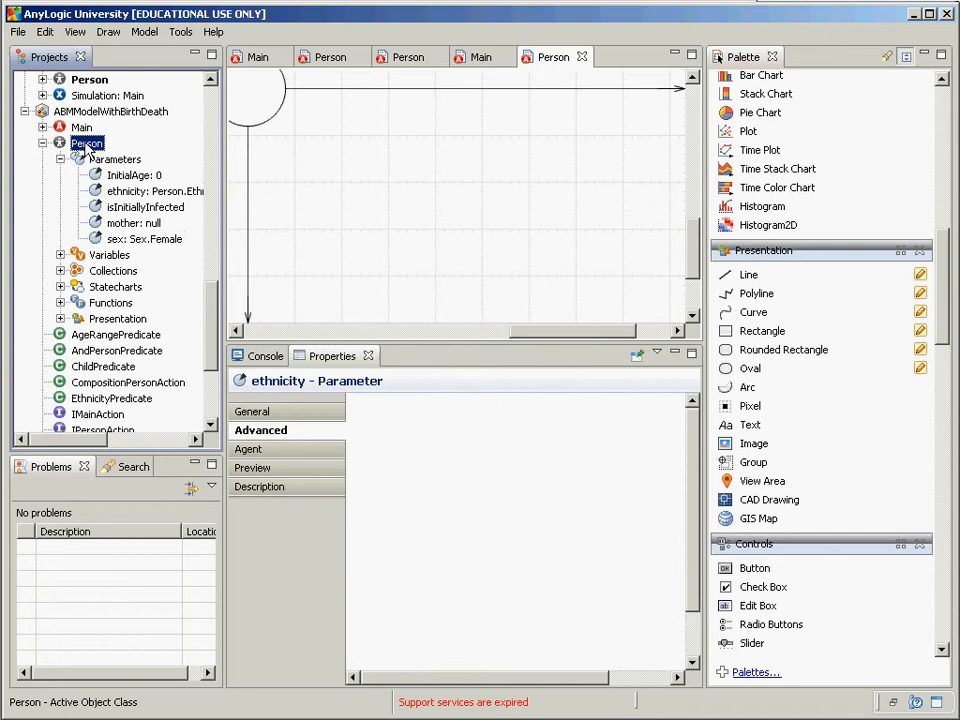
pyautogui.hotkey('alt', 'Tab')
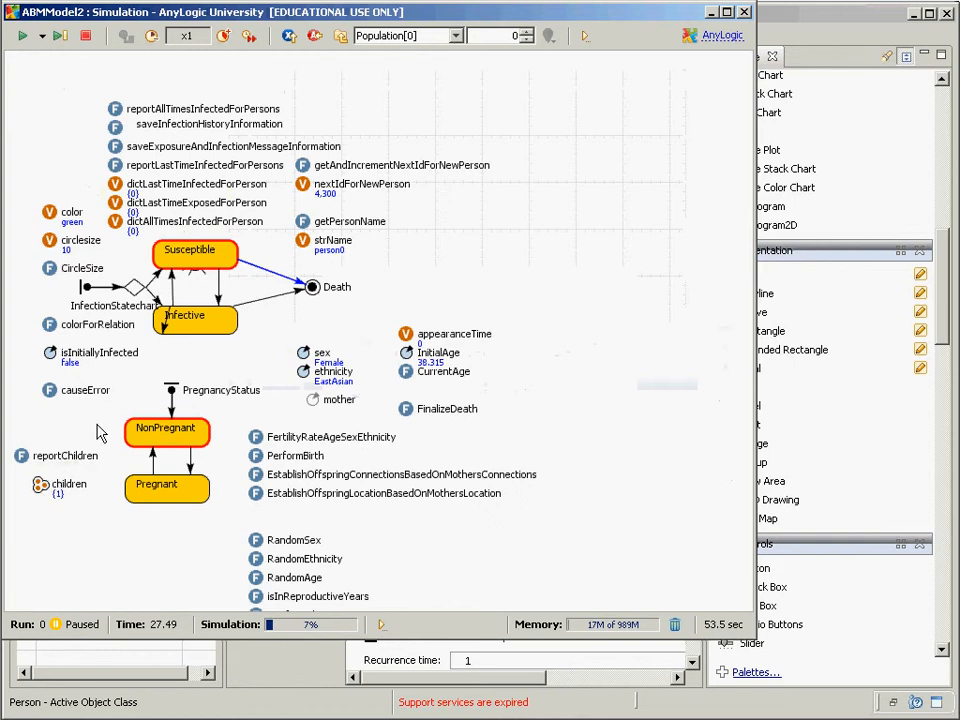
pyautogui.moveTo(100, 421); pyautogui.dragTo(172, 420)
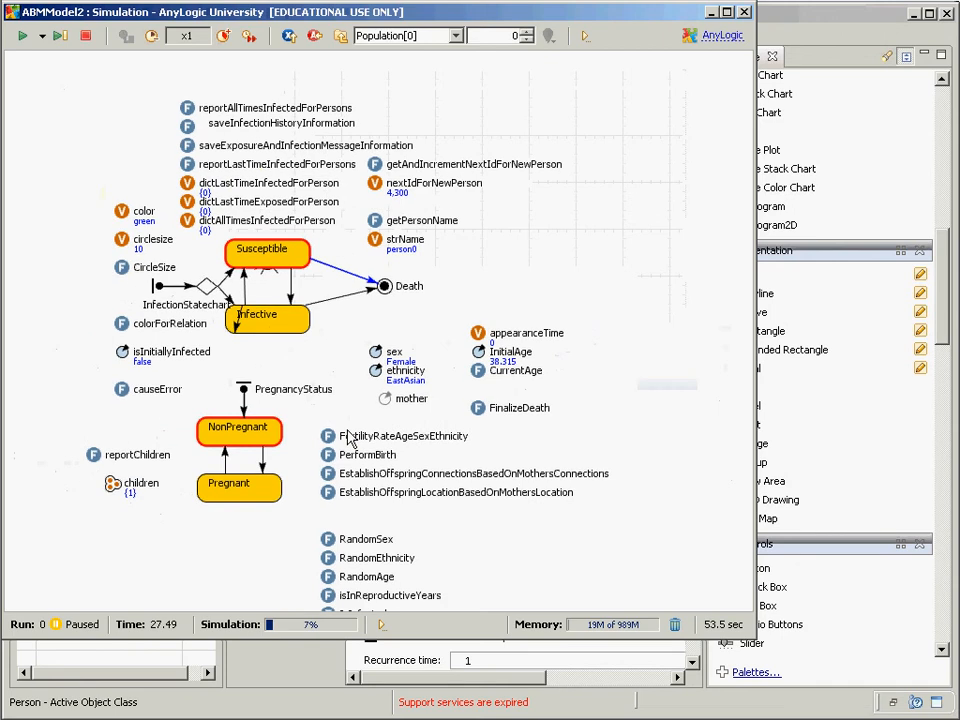
pyautogui.click(385, 398)
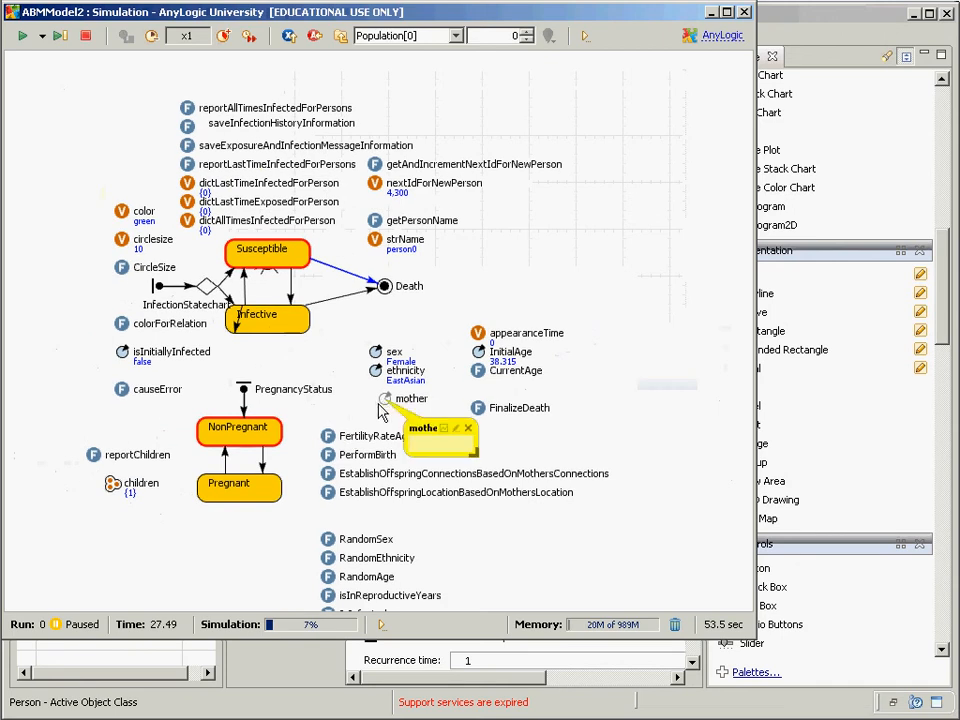
pyautogui.click(467, 428)
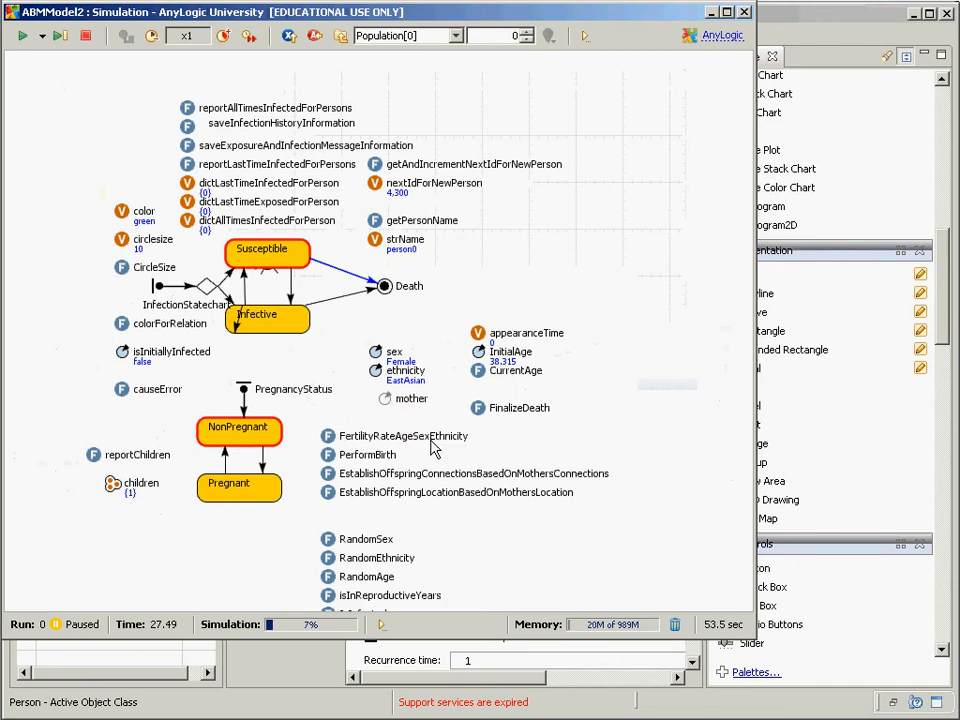
pyautogui.click(112, 486)
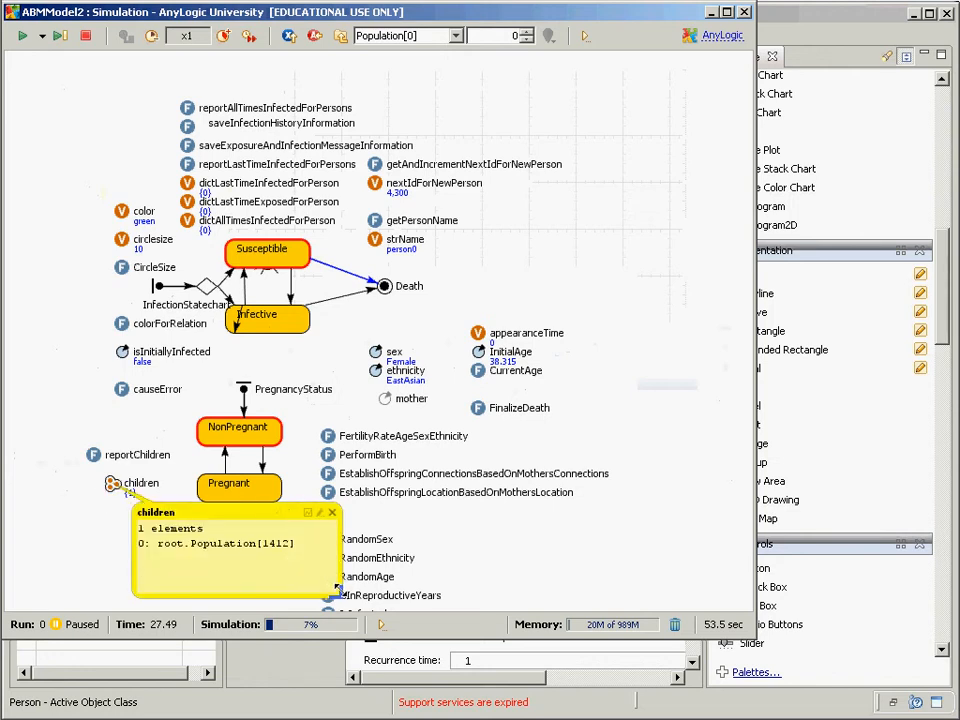
pyautogui.moveTo(296, 565); pyautogui.dragTo(340, 597)
pyautogui.click(333, 514)
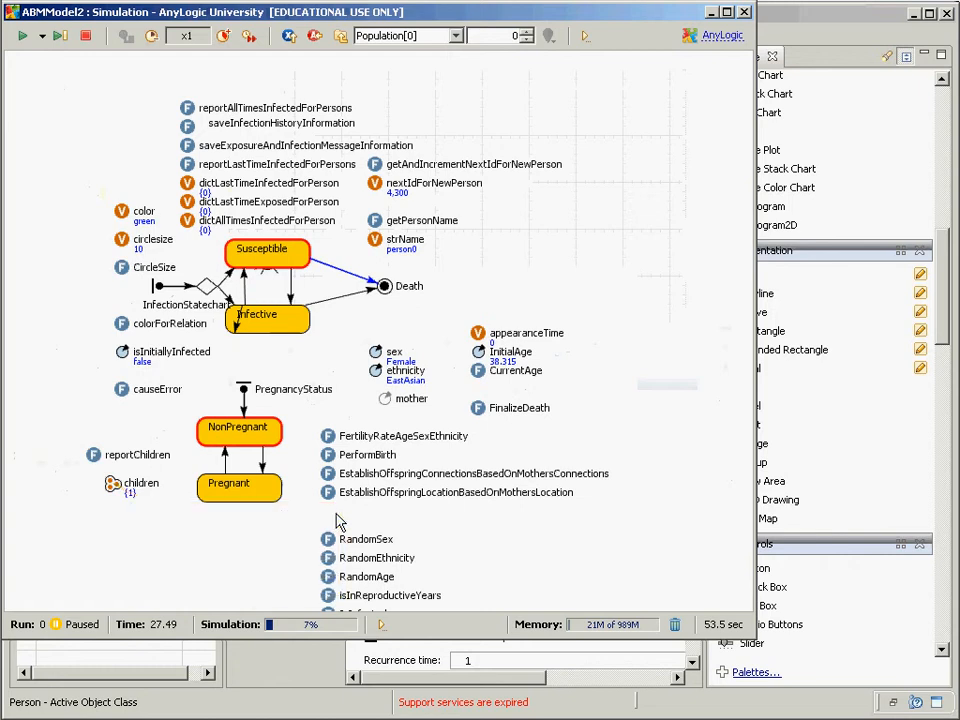
pyautogui.click(116, 490)
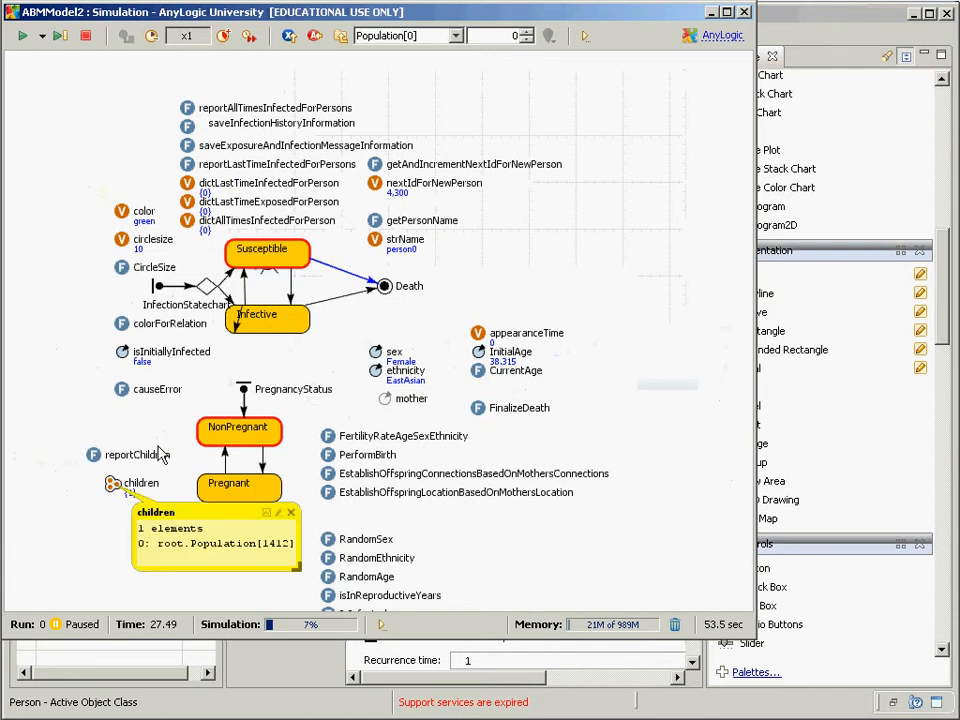
pyautogui.hotkey('alt', 'Tab')
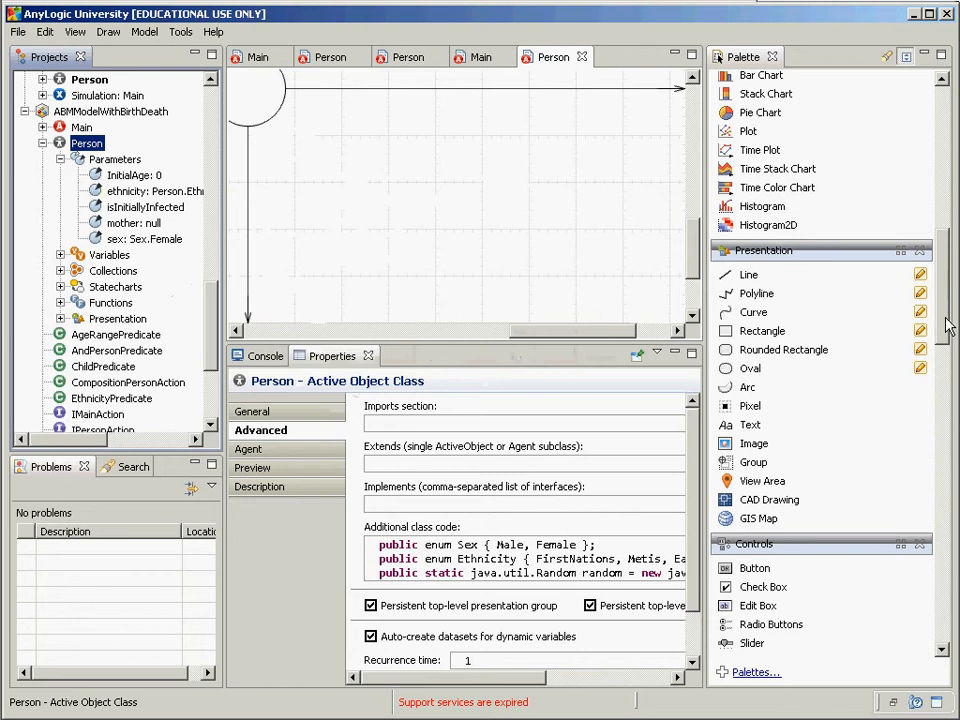
# Step: Open the Person diagram and scroll down to its children collection and Pregnant state
pyautogui.moveTo(944, 318); pyautogui.dragTo(954, 150)
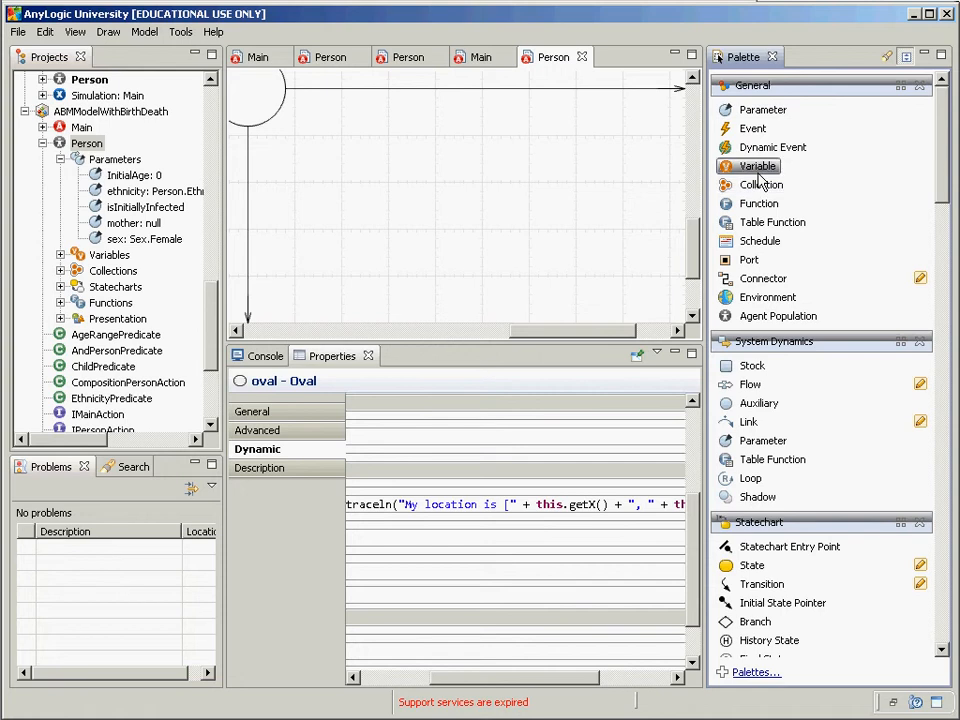
pyautogui.moveTo(760, 185); pyautogui.dragTo(619, 202)
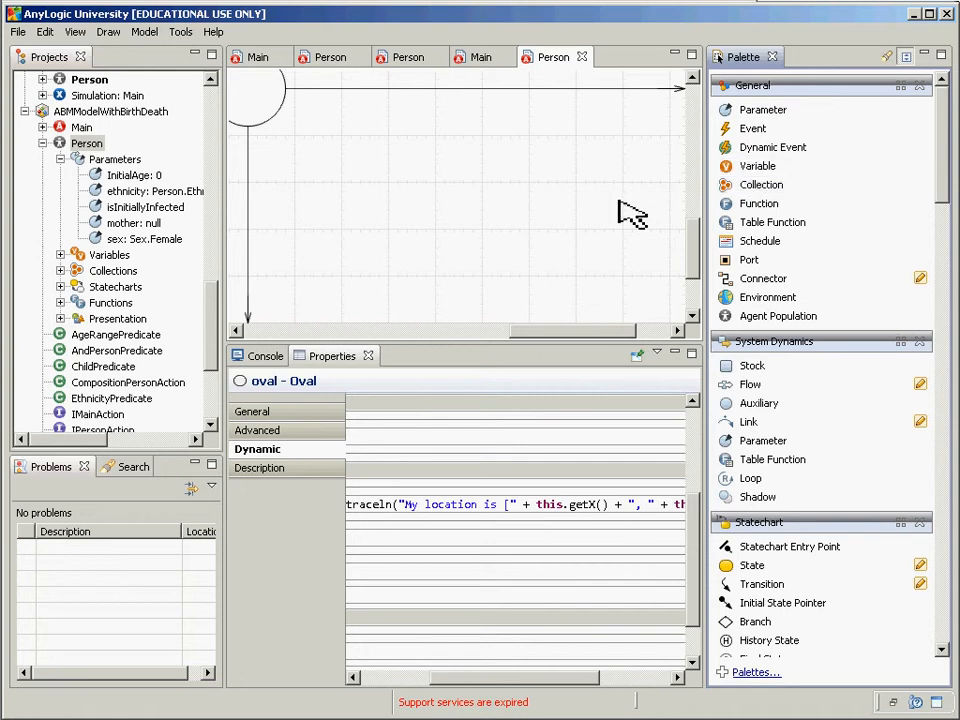
pyautogui.doubleClick(87, 143)
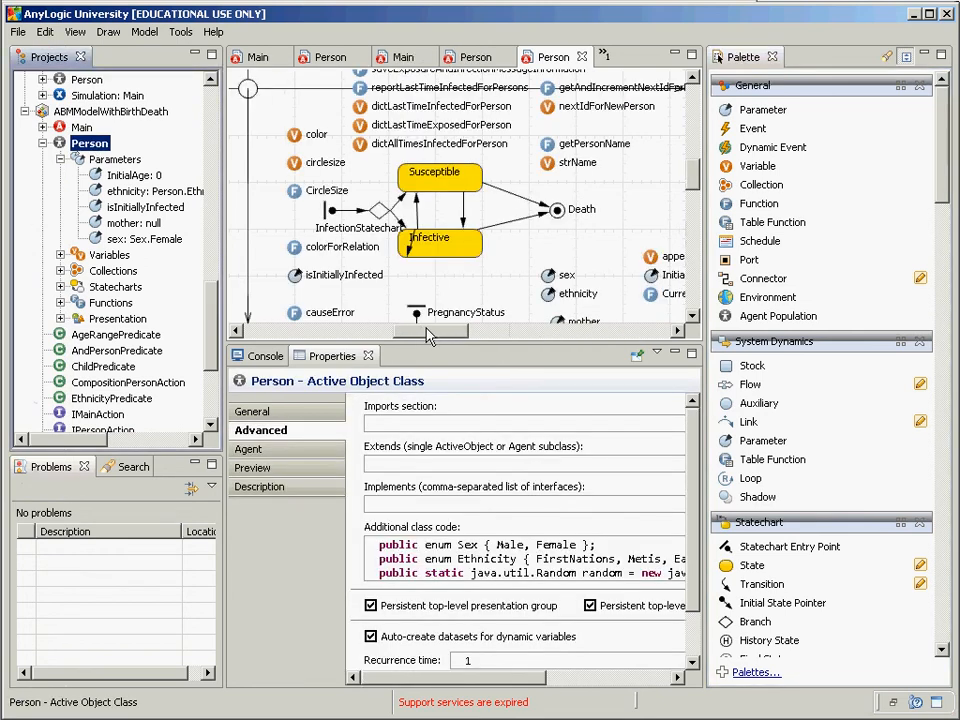
pyautogui.click(373, 308)
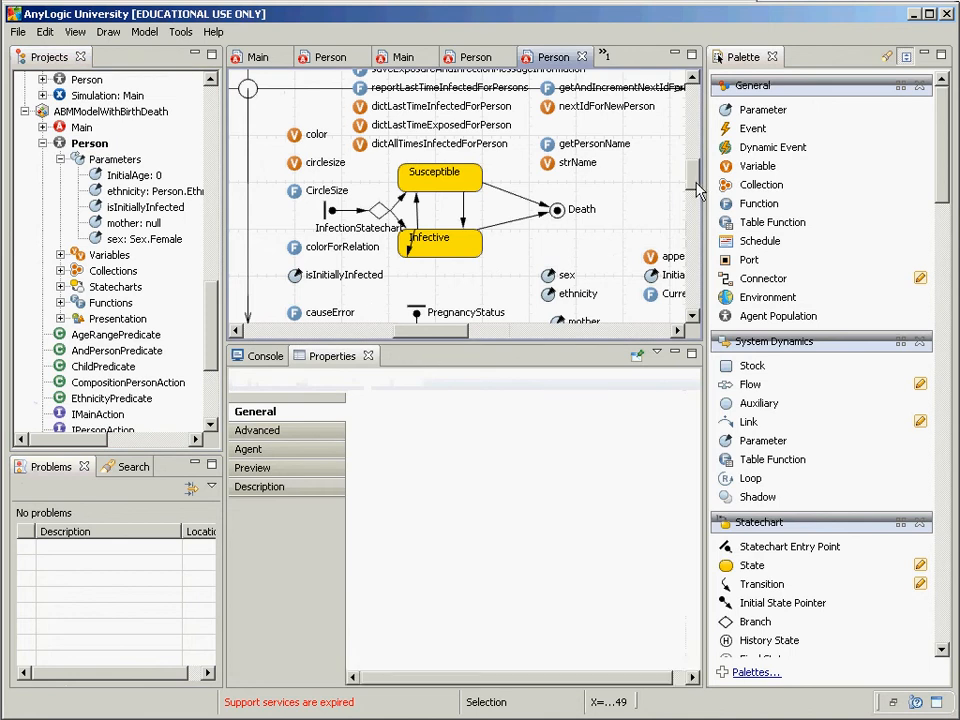
pyautogui.scroll(-3, 697, 231)
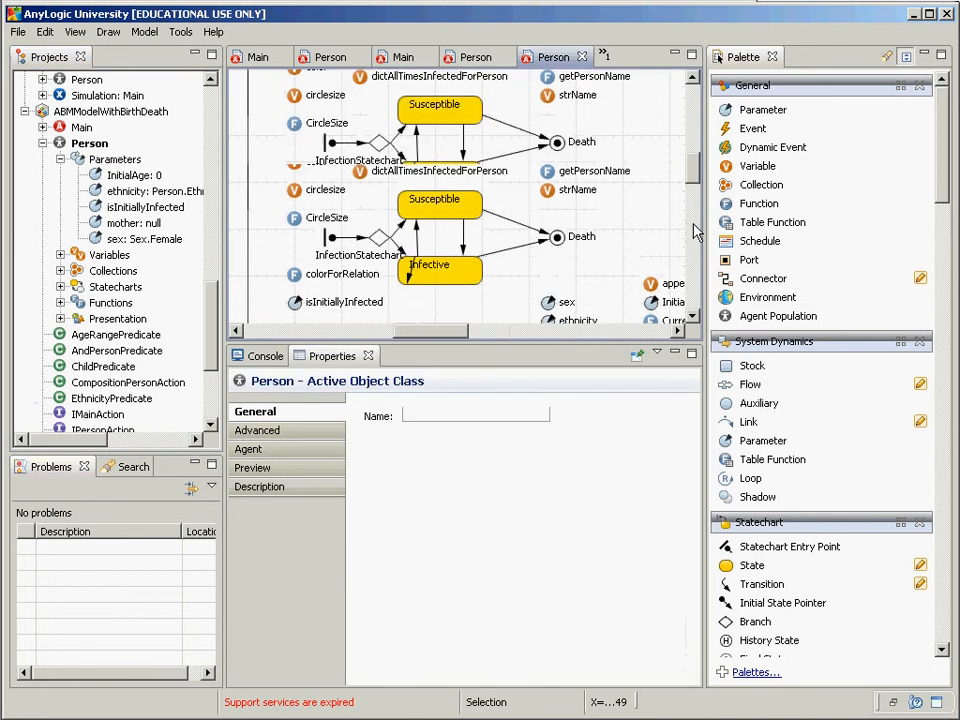
pyautogui.scroll(-1, 478, 283)
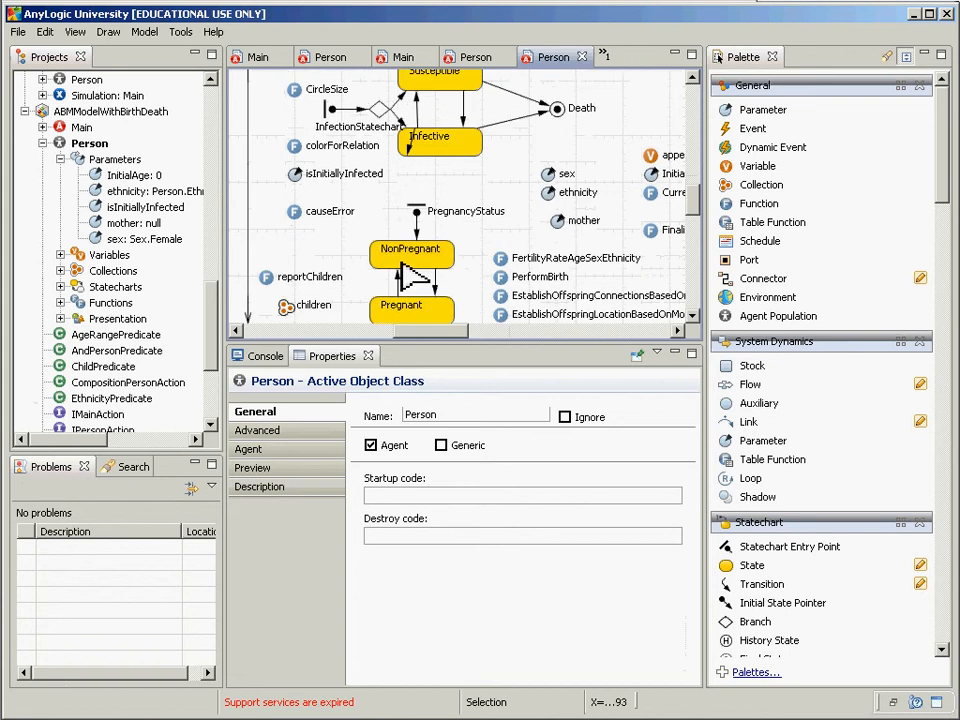
# Step: Inspect the children collection's Person element class and ArrayList type, then select the PerformBirth function
pyautogui.click(284, 305)
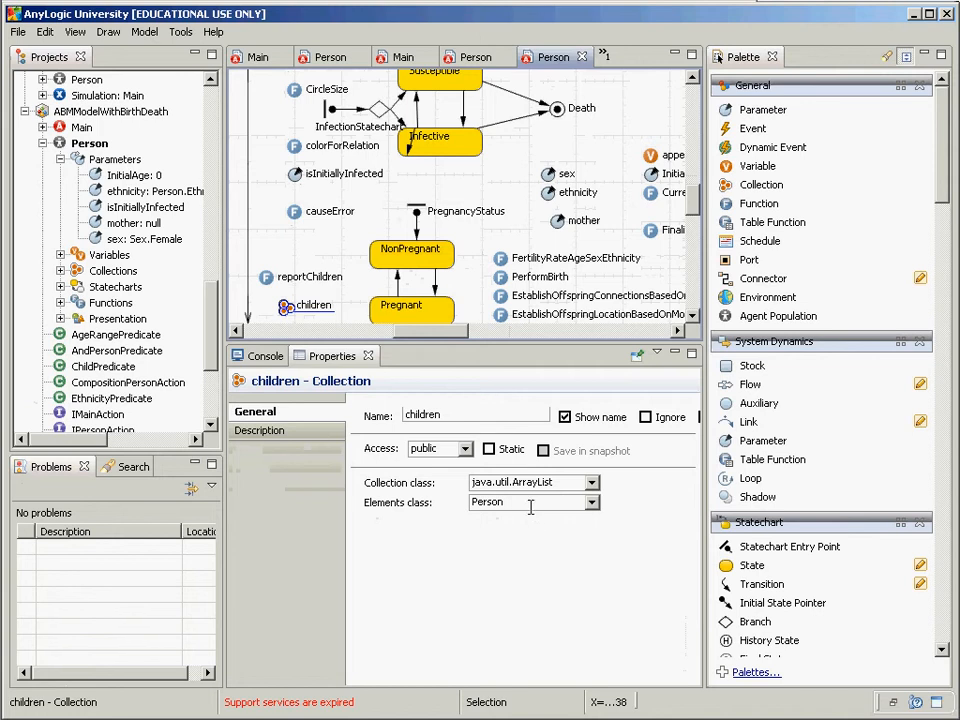
pyautogui.doubleClick(500, 502)
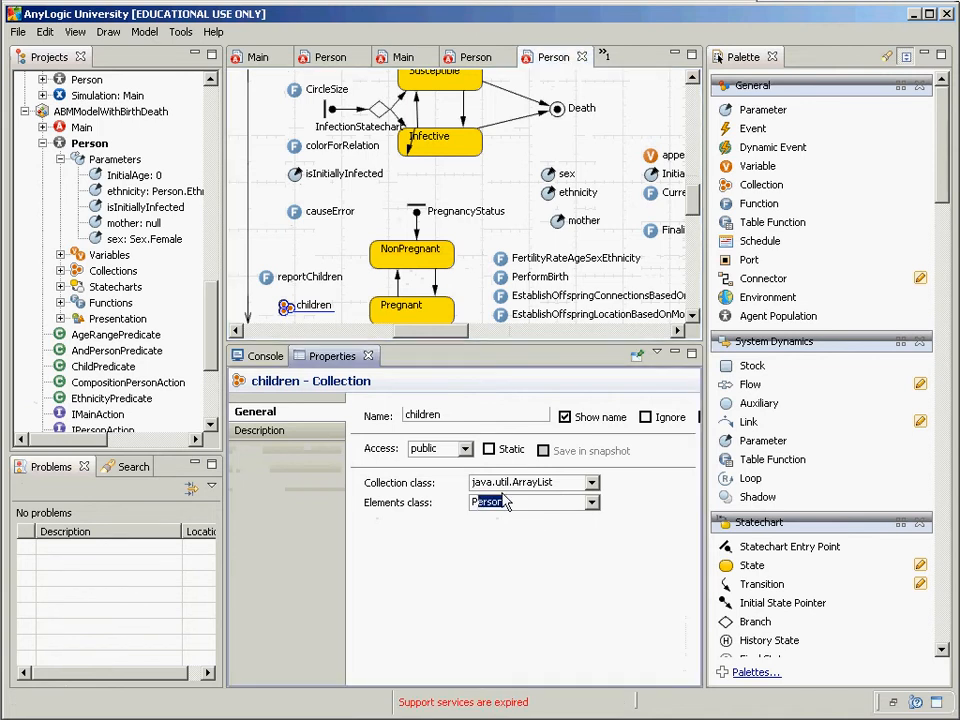
pyautogui.click(568, 486)
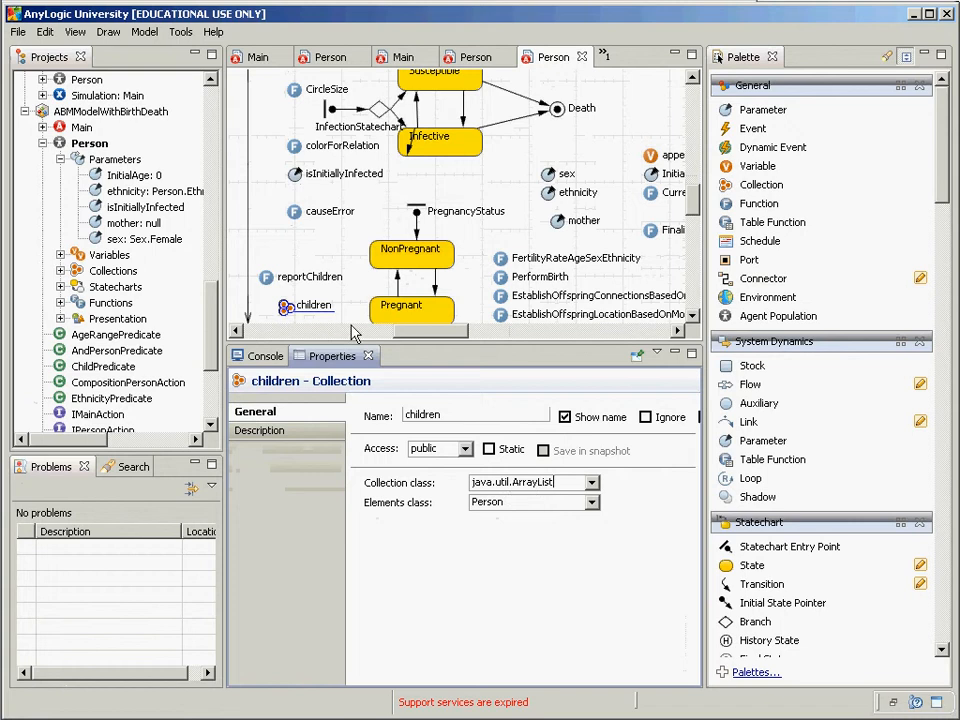
pyautogui.click(502, 281)
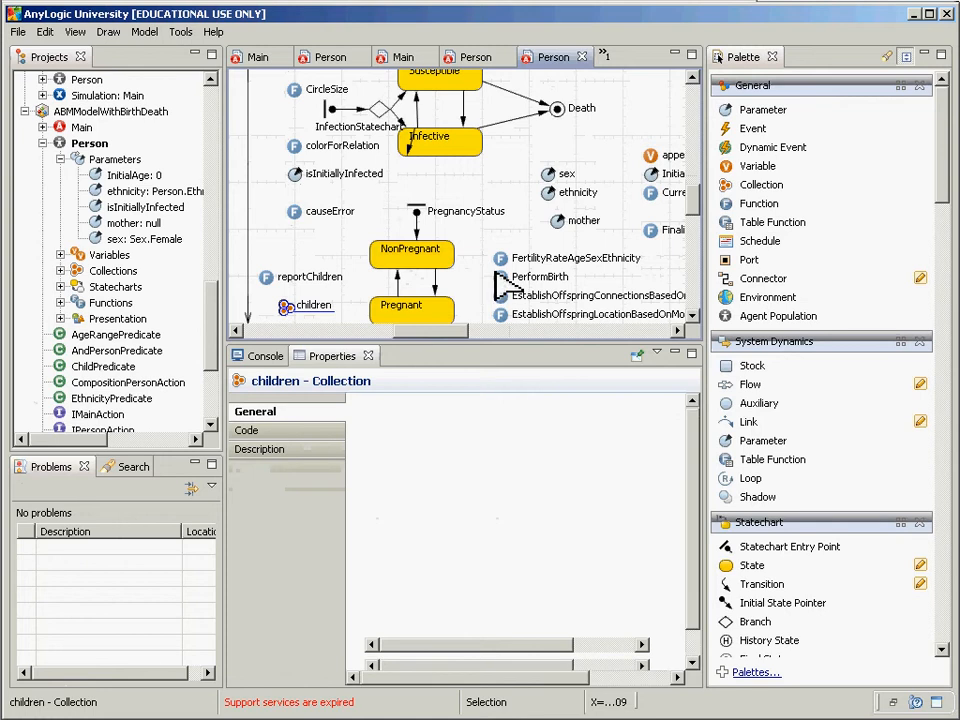
pyautogui.click(501, 277)
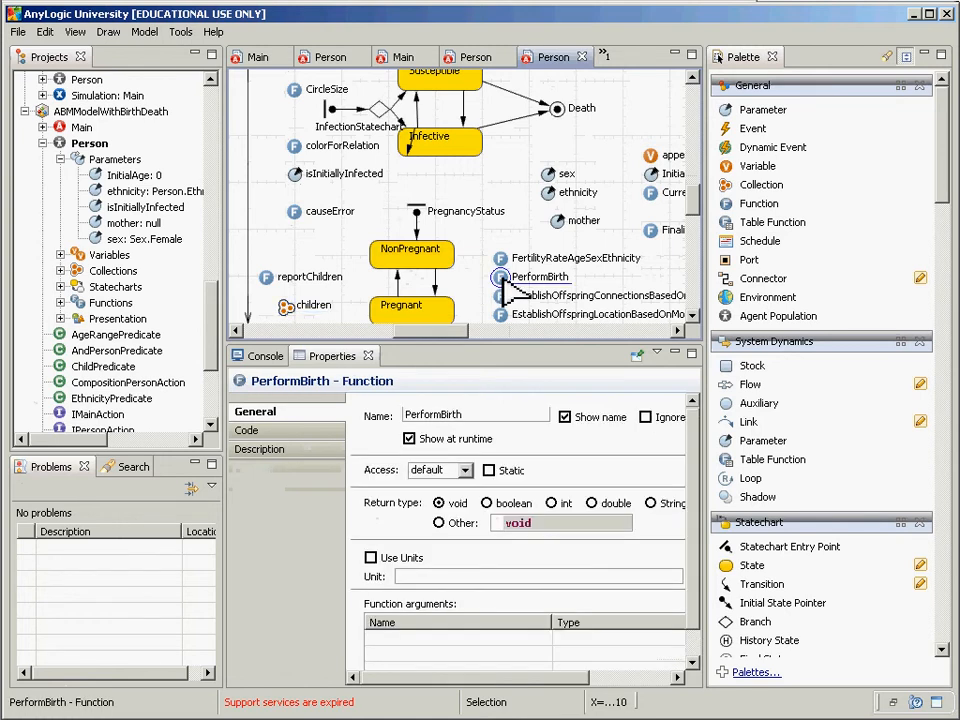
pyautogui.click(287, 430)
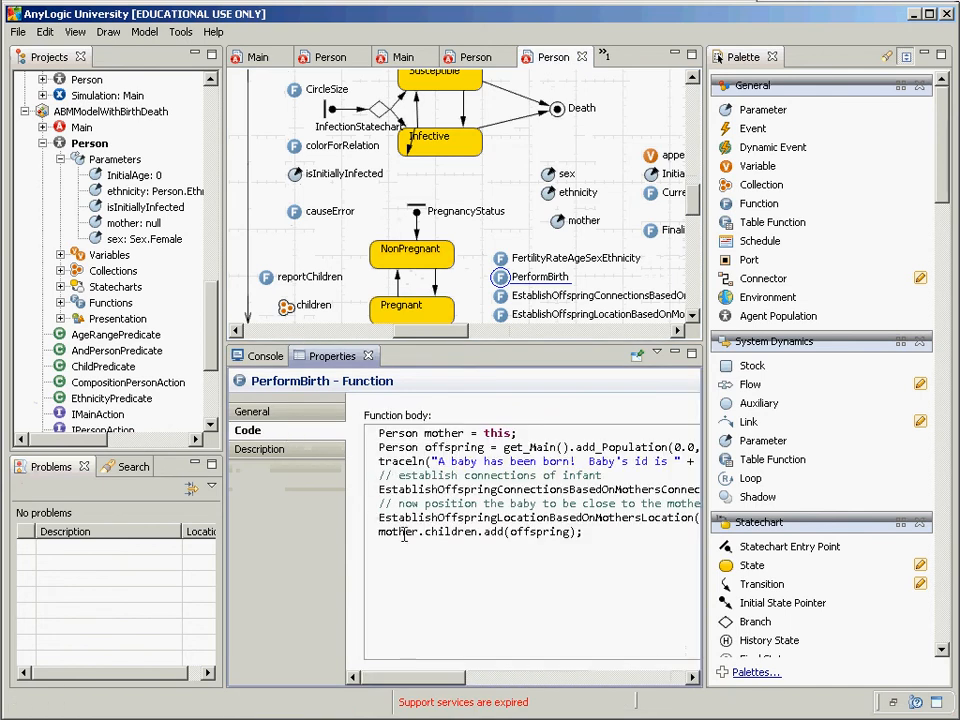
pyautogui.moveTo(379, 531); pyautogui.dragTo(580, 537)
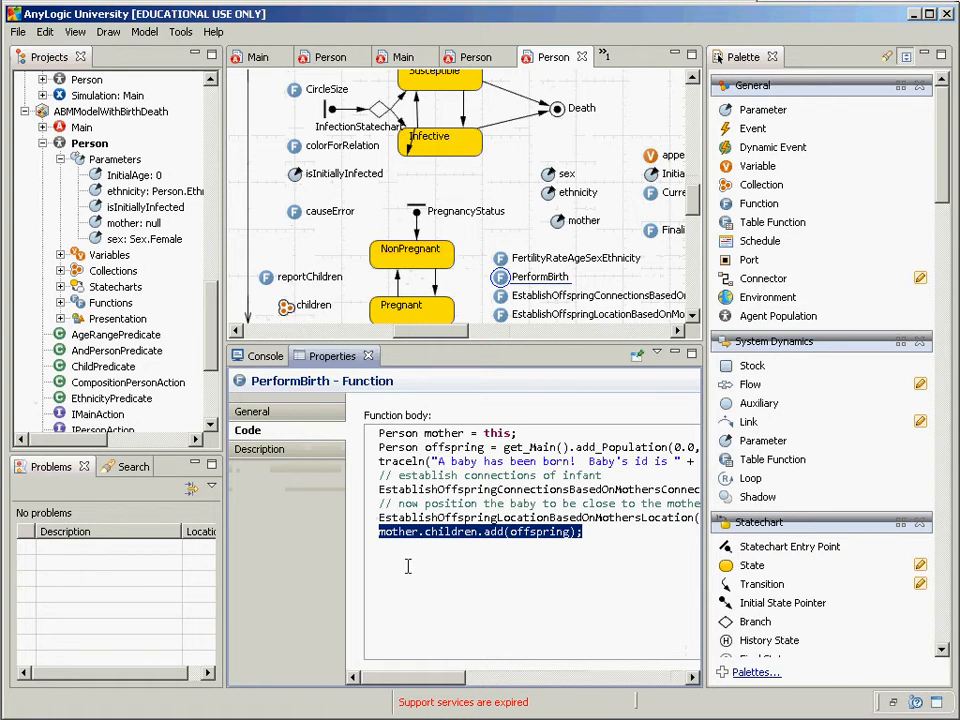
pyautogui.click(282, 306)
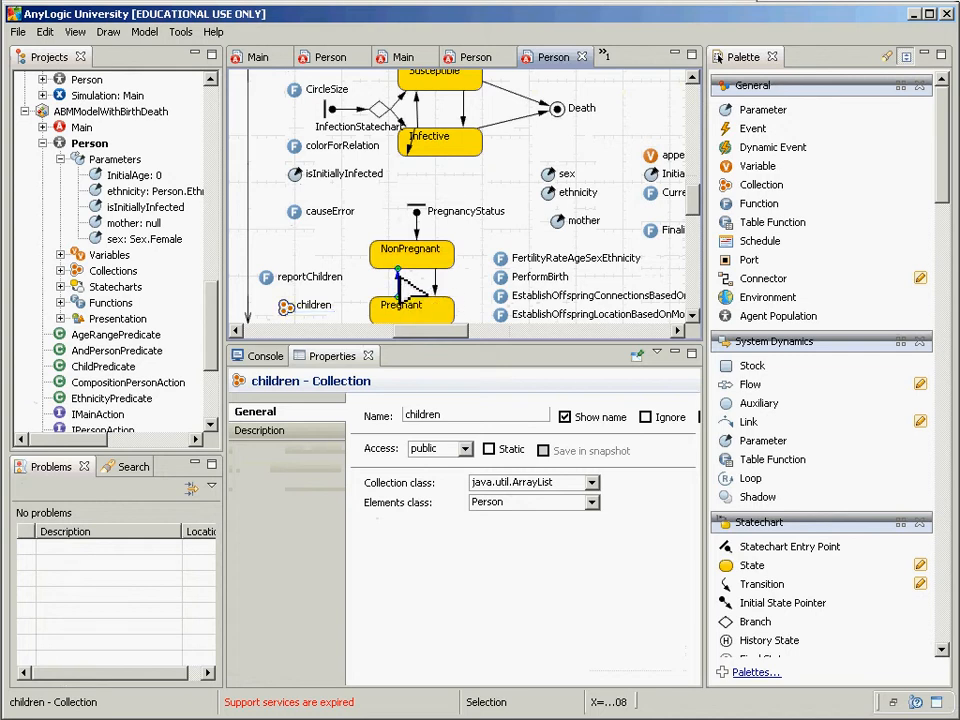
# Step: Select the NonPregnant→Pregnant transition and highlight its 0.75 timeout value
pyautogui.click(398, 278)
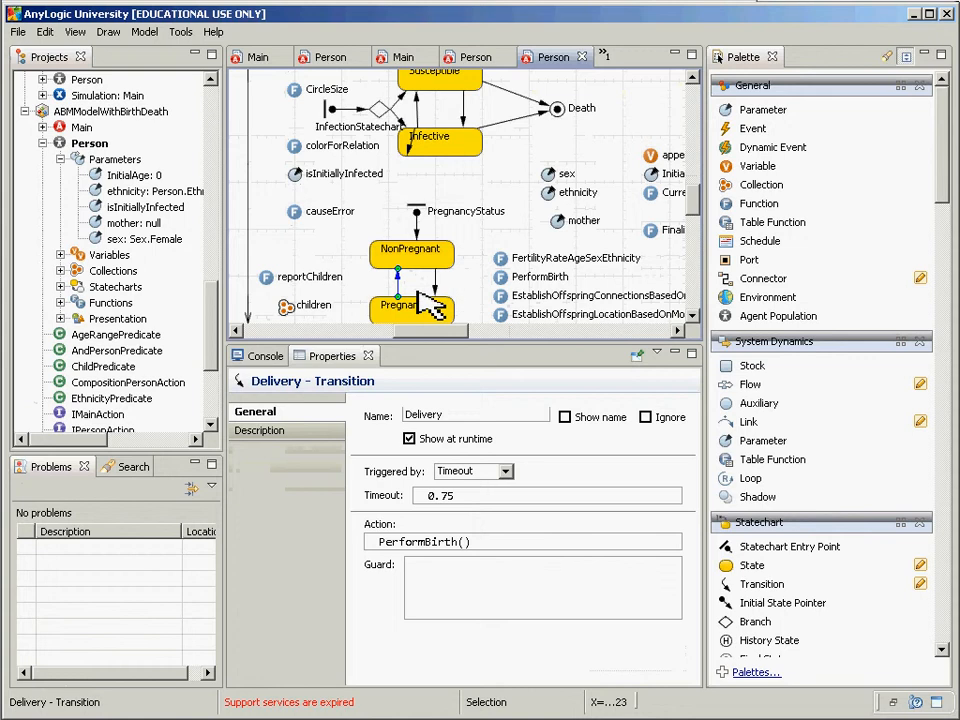
pyautogui.click(438, 495)
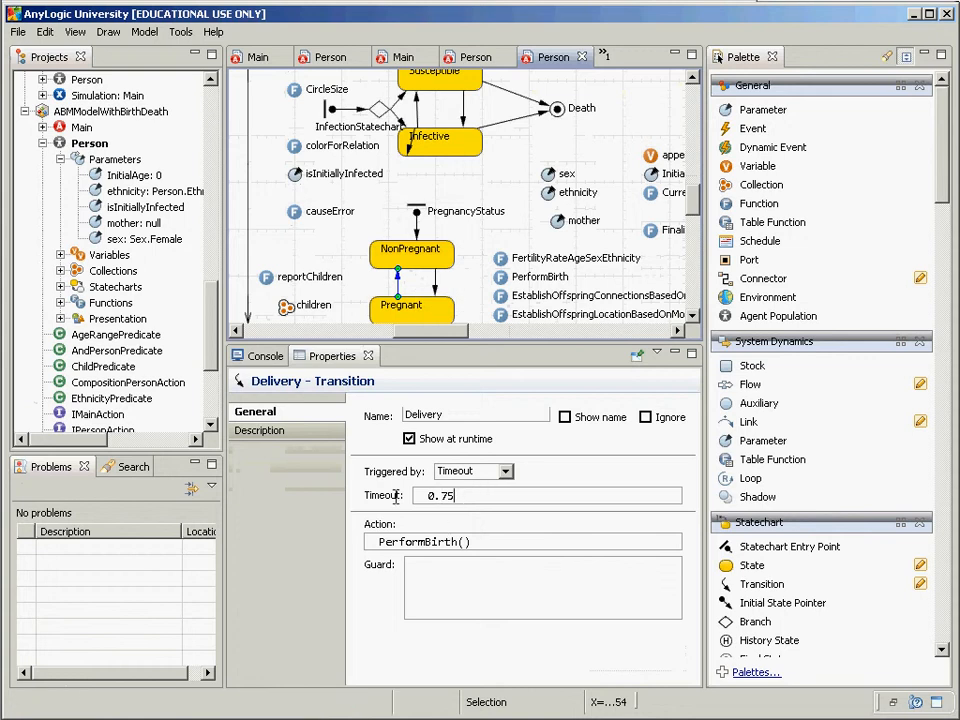
pyautogui.moveTo(422, 495); pyautogui.dragTo(401, 501)
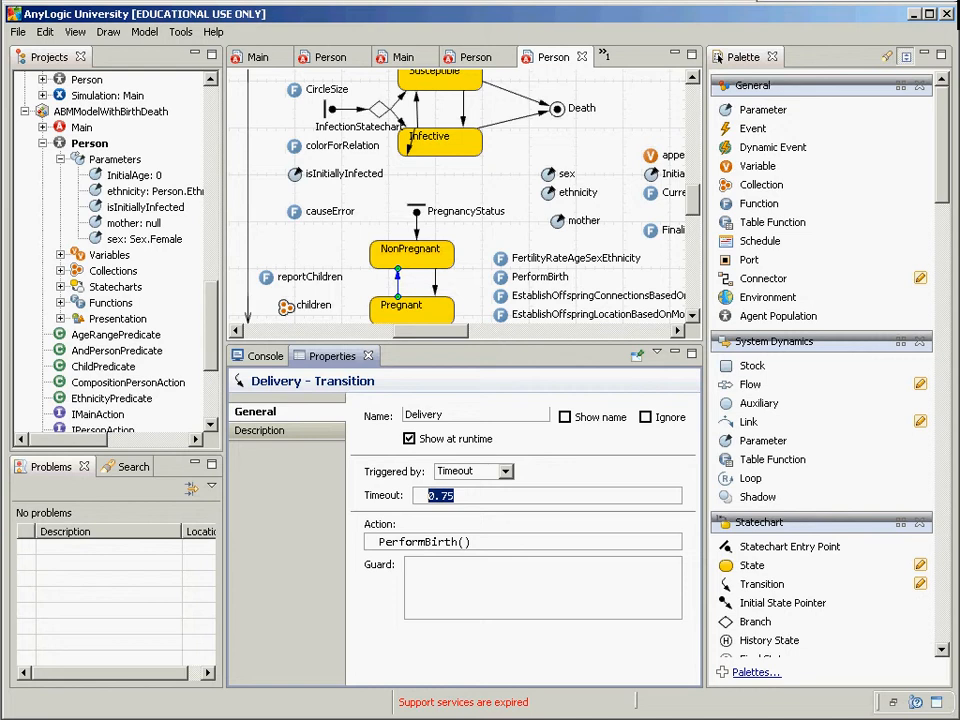
# Step: Try Rate as the transition's trigger type, then set Triggered by back to Timeout
pyautogui.click(506, 472)
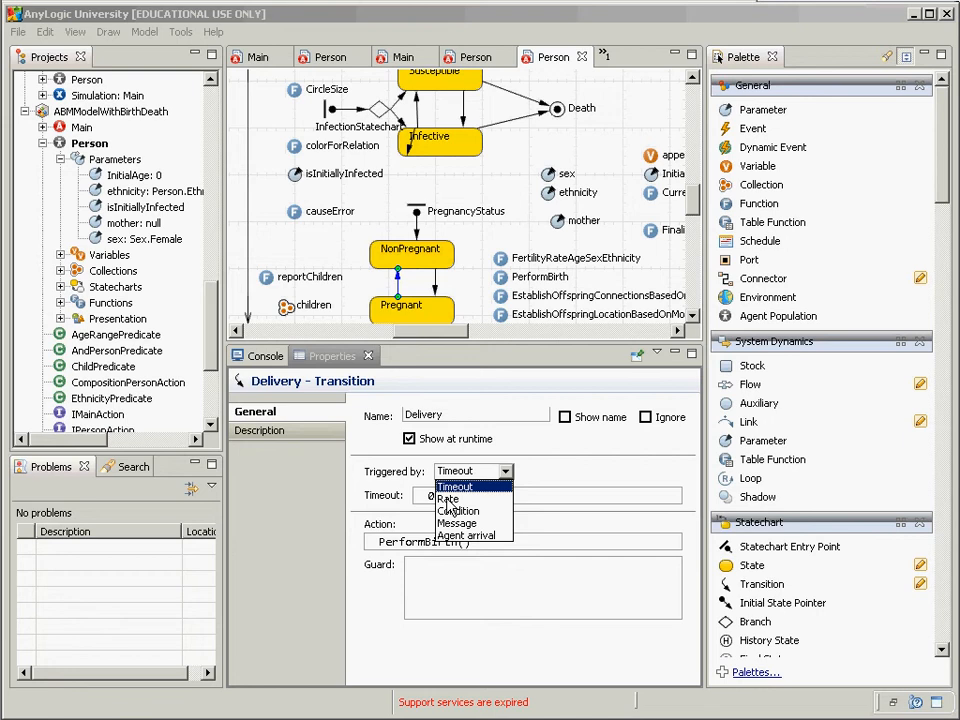
pyautogui.click(566, 479)
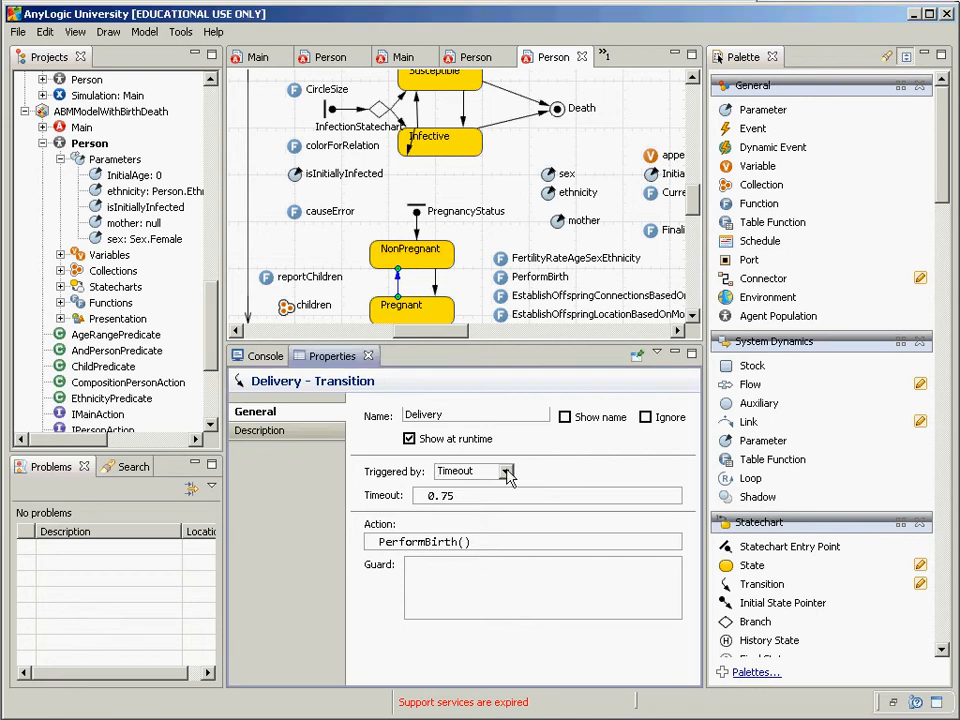
pyautogui.click(508, 477)
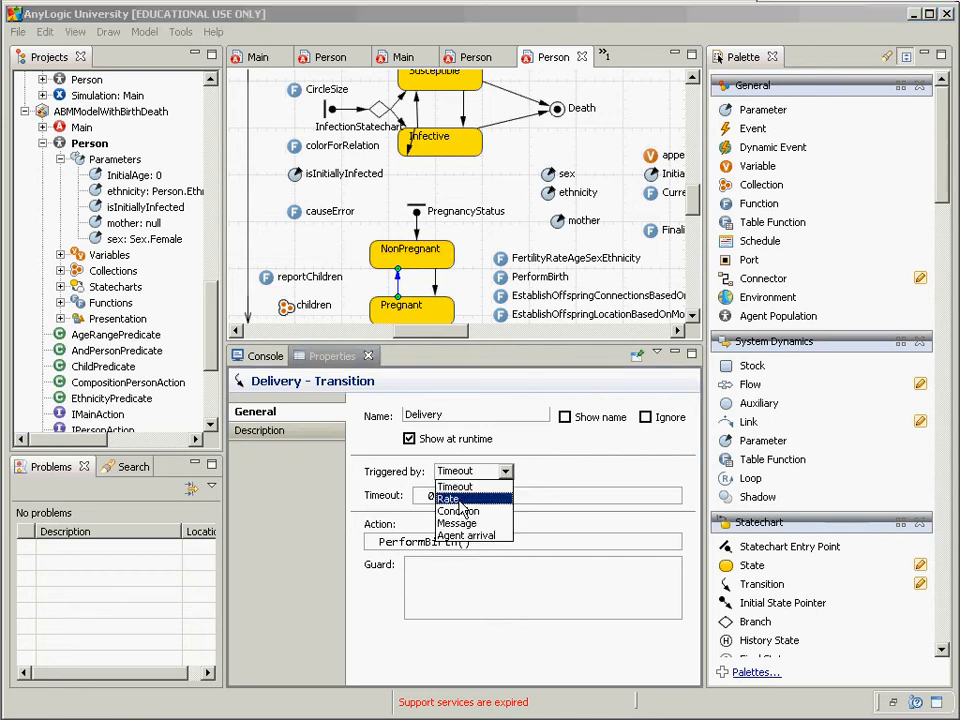
pyautogui.click(459, 500)
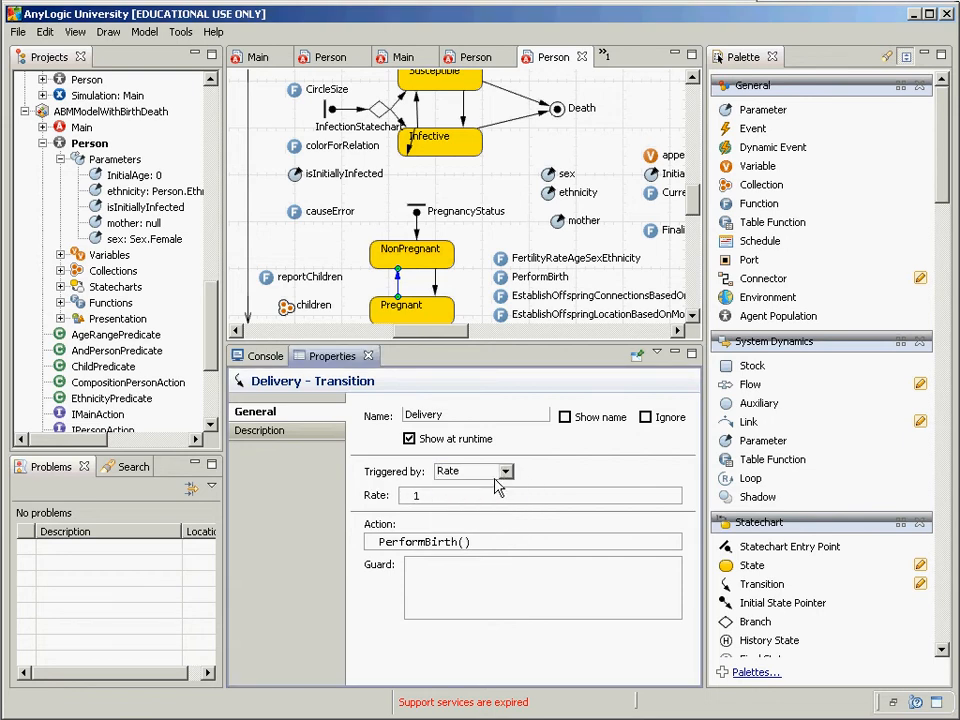
pyautogui.click(497, 476)
pyautogui.press('Up')
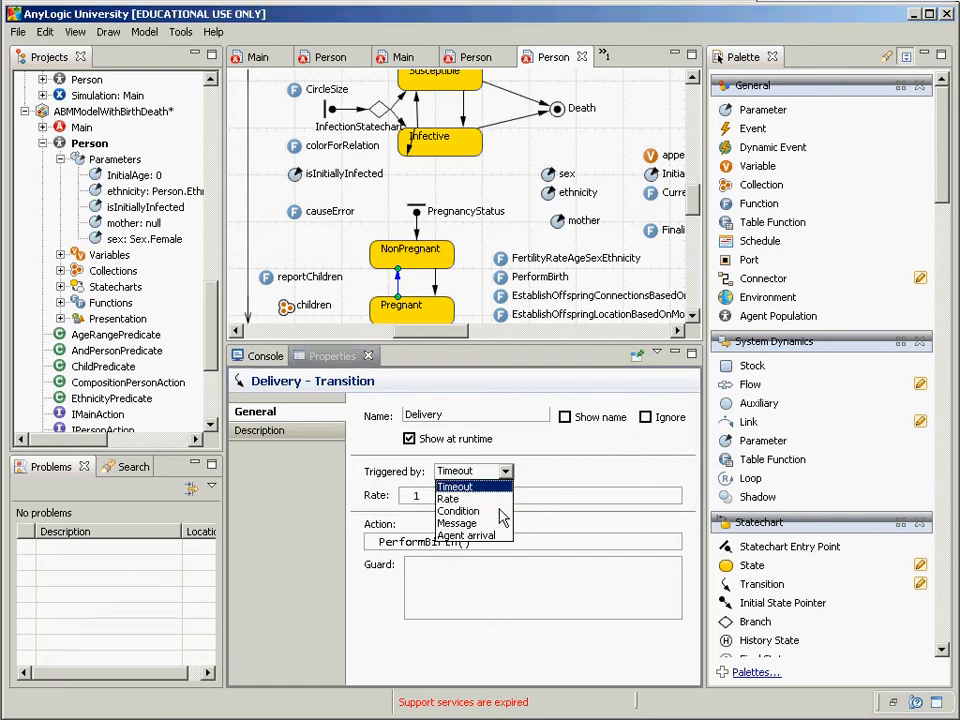
pyautogui.press('Return')
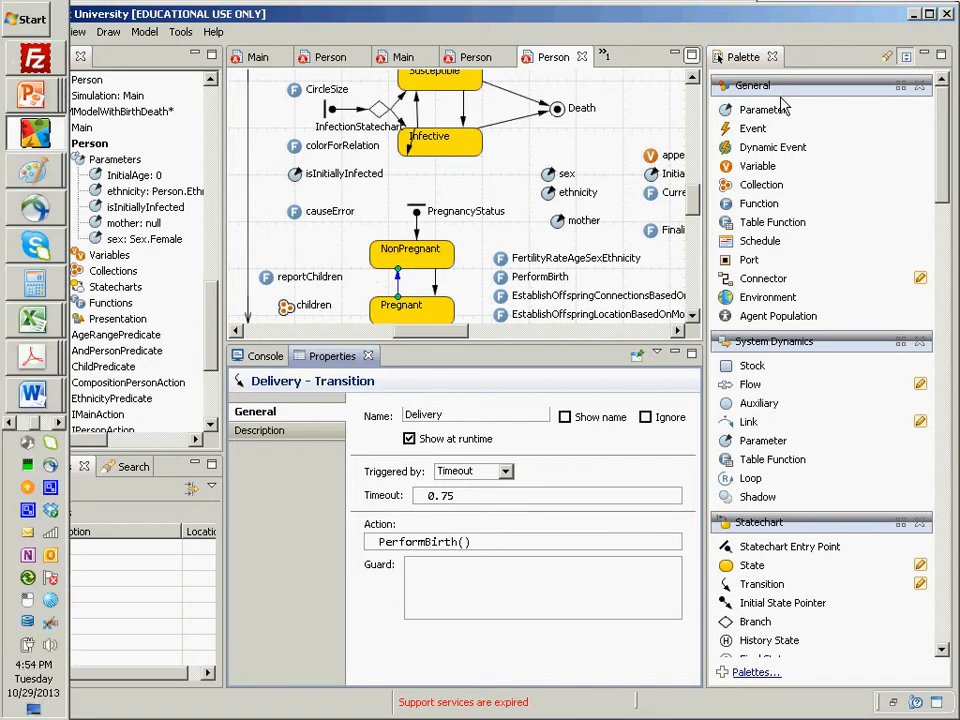
pyautogui.click(506, 471)
# Step: Change the Delivery transition's Triggered by setting to Rate
pyautogui.click(474, 500)
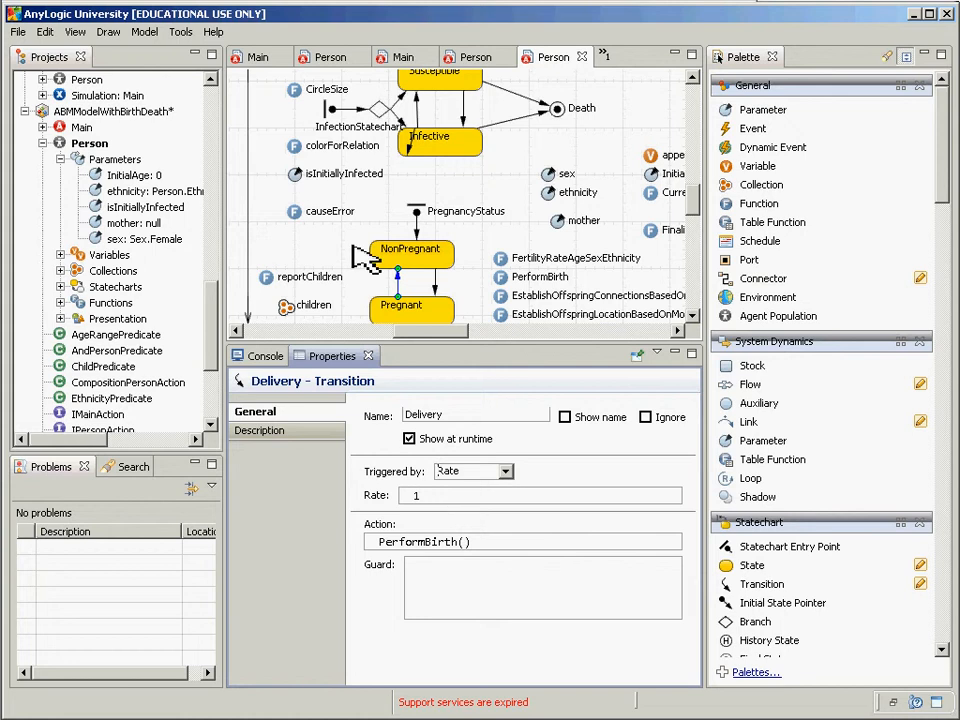
# Step: Set the Delivery transition's Triggered by setting back to Timeout
pyautogui.click(506, 472)
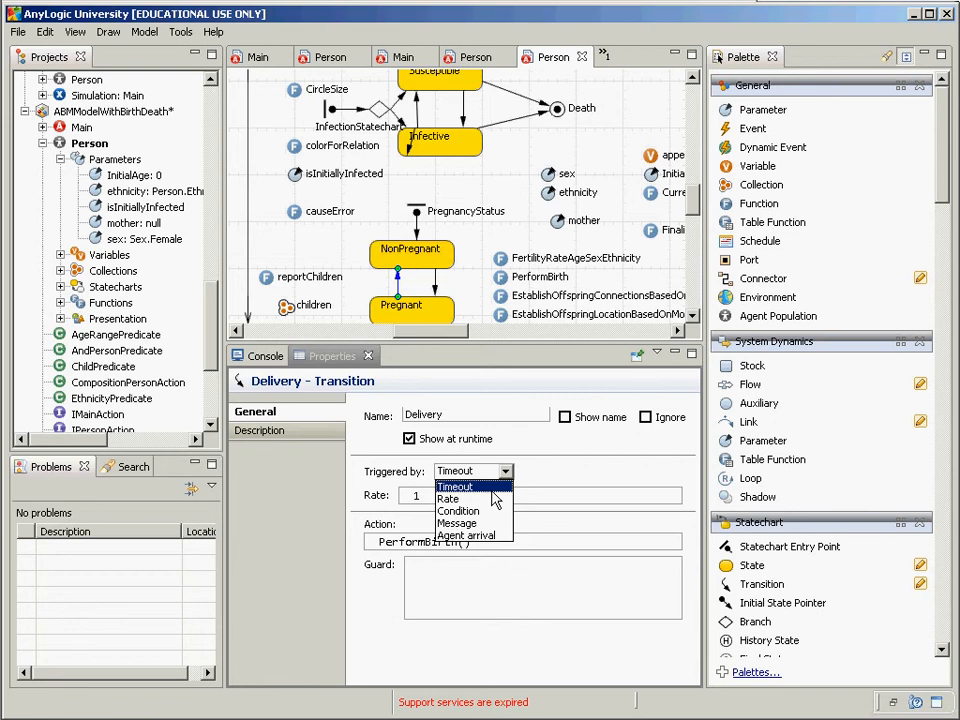
pyautogui.click(492, 490)
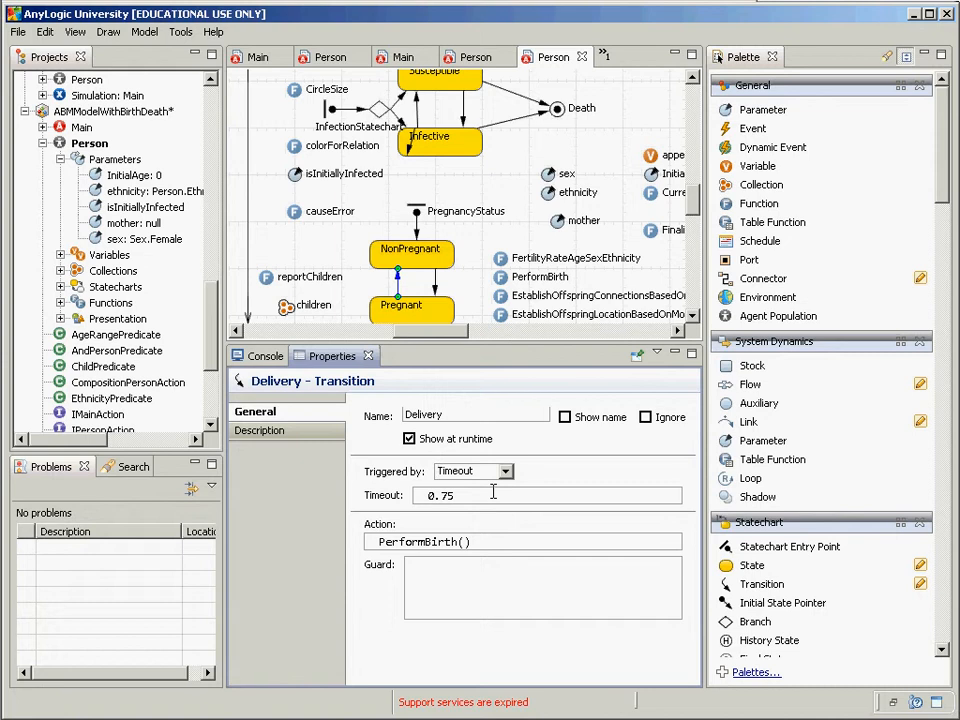
# Step: Replace the 0.75 timeout with normal(0.75, and check the normal() signatures in code completion
pyautogui.click(493, 492)
pyautogui.hotkey('shift', 'Left')
pyautogui.hotkey('shift', 'Left')
pyautogui.hotkey('shift', 'Left')
pyautogui.hotkey('shift', 'Left')
pyautogui.write('normal(0.75,')
pyautogui.press('Left')
pyautogui.press('Left')
pyautogui.press('Left')
pyautogui.press('Left')
pyautogui.press('Left')
pyautogui.press('Left')
pyautogui.press('Left')
pyautogui.hotkey('ctrl', 'space')
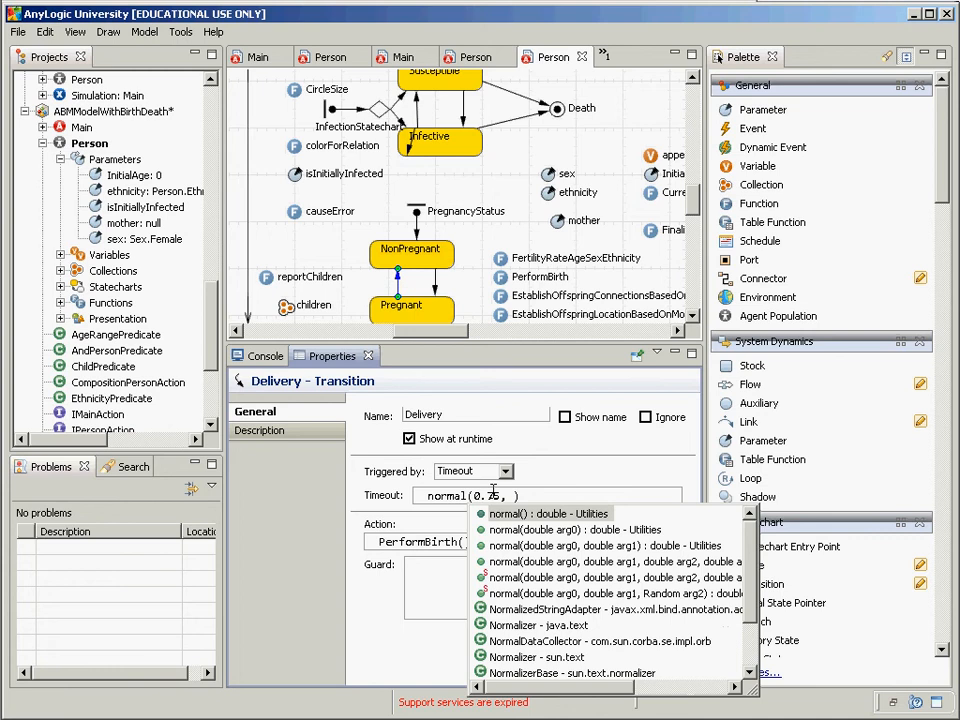
pyautogui.press('Down')
pyautogui.press('Down')
pyautogui.press('Down')
pyautogui.press('Down')
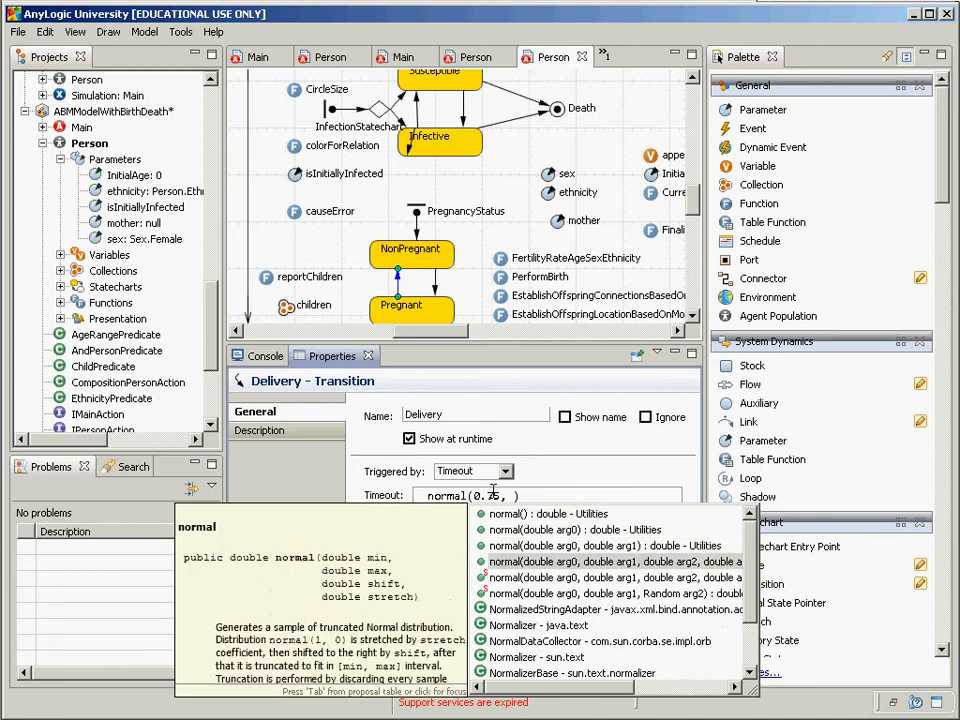
pyautogui.press('Up')
pyautogui.press('Up')
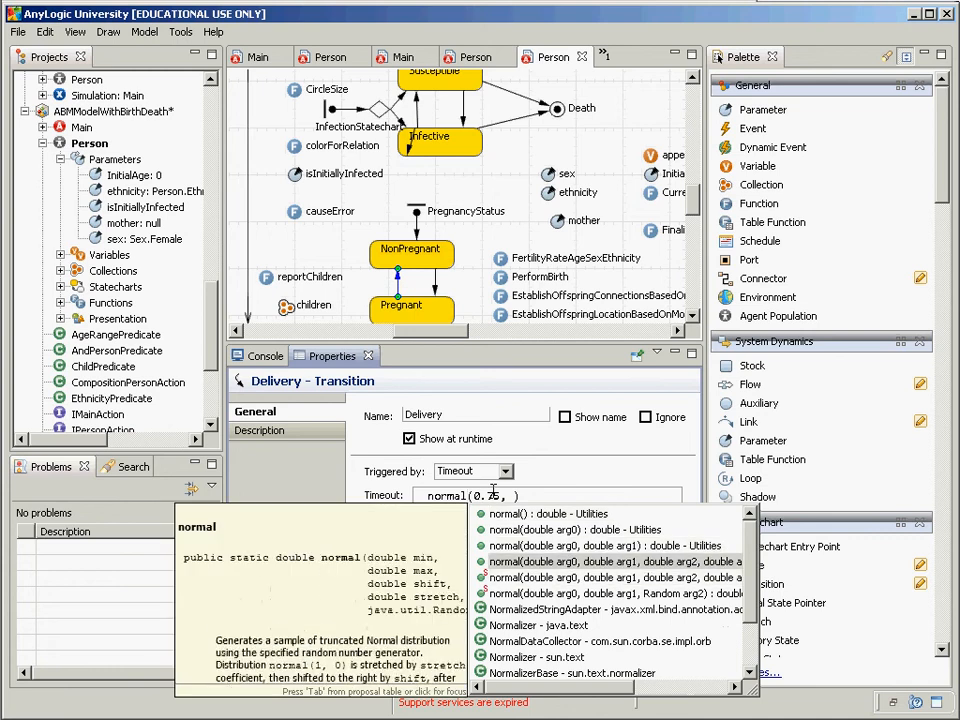
pyautogui.press('Tab')
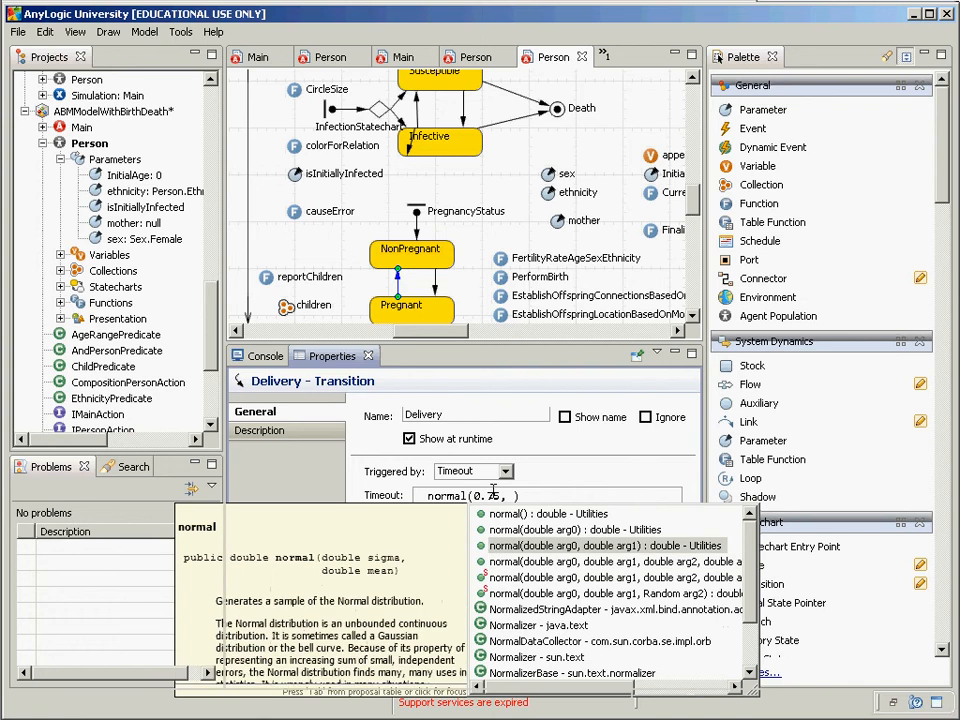
pyautogui.press('Escape')
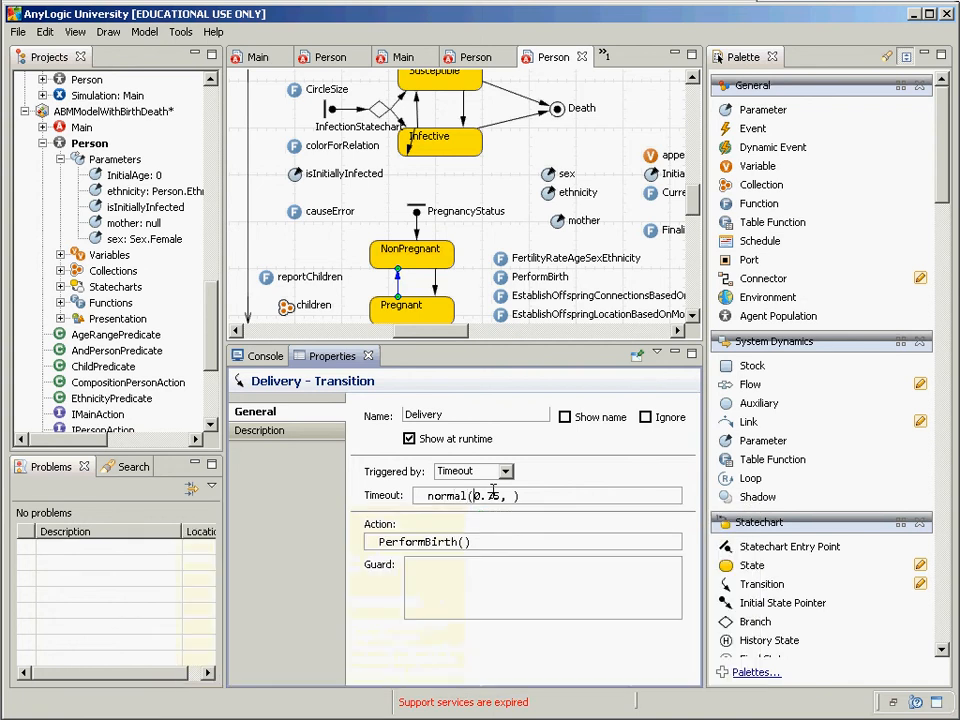
# Step: Insert 0.1 as the first argument, making the timeout normal(0.1, 0.75)
pyautogui.write('0.1,')
pyautogui.press('Right')
pyautogui.press('Right')
pyautogui.press('Right')
pyautogui.press('Right')
pyautogui.press('Right')
pyautogui.press('Right')
pyautogui.press('BackSpace')
pyautogui.press('BackSpace')
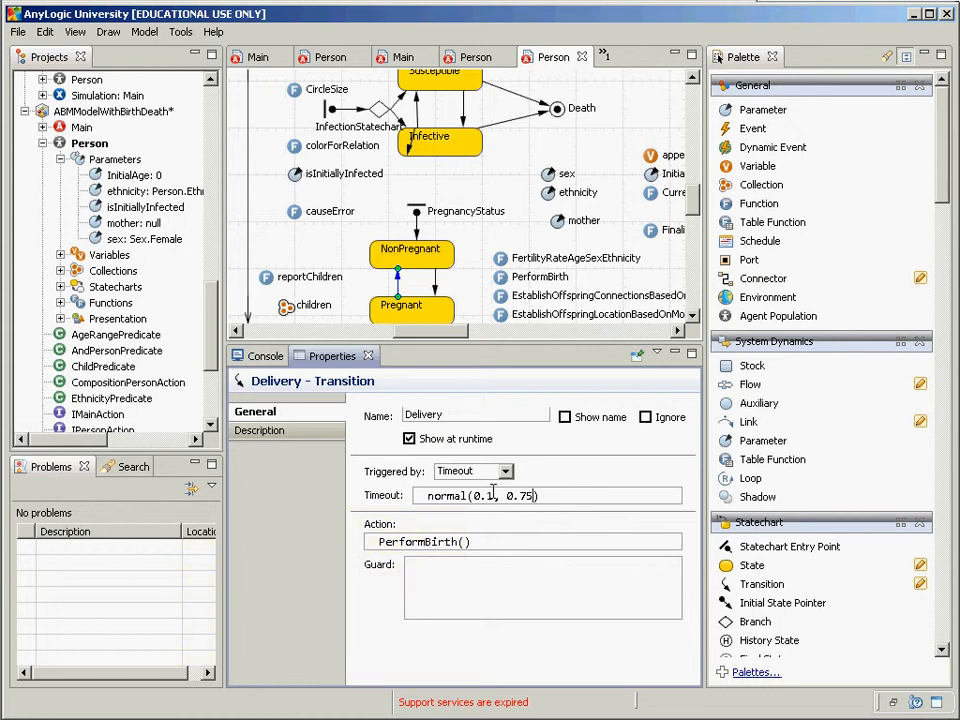
pyautogui.hotkey('shift', 'Left')
pyautogui.hotkey('shift', 'Left')
pyautogui.hotkey('shift', 'Left')
pyautogui.hotkey('shift', 'Left')
pyautogui.hotkey('shift', 'Left')
pyautogui.hotkey('shift', 'Left')
pyautogui.hotkey('shift', 'Left')
pyautogui.hotkey('shift', 'Left')
pyautogui.hotkey('shift', 'Left')
pyautogui.hotkey('shift', 'Left')
pyautogui.hotkey('shift', 'Left')
pyautogui.hotkey('shift', 'Left')
pyautogui.hotkey('shift', 'Left')
pyautogui.hotkey('shift', 'Left')
pyautogui.hotkey('shift', 'Left')
pyautogui.hotkey('shift', 'Left')
pyautogui.hotkey('shift', 'Left')
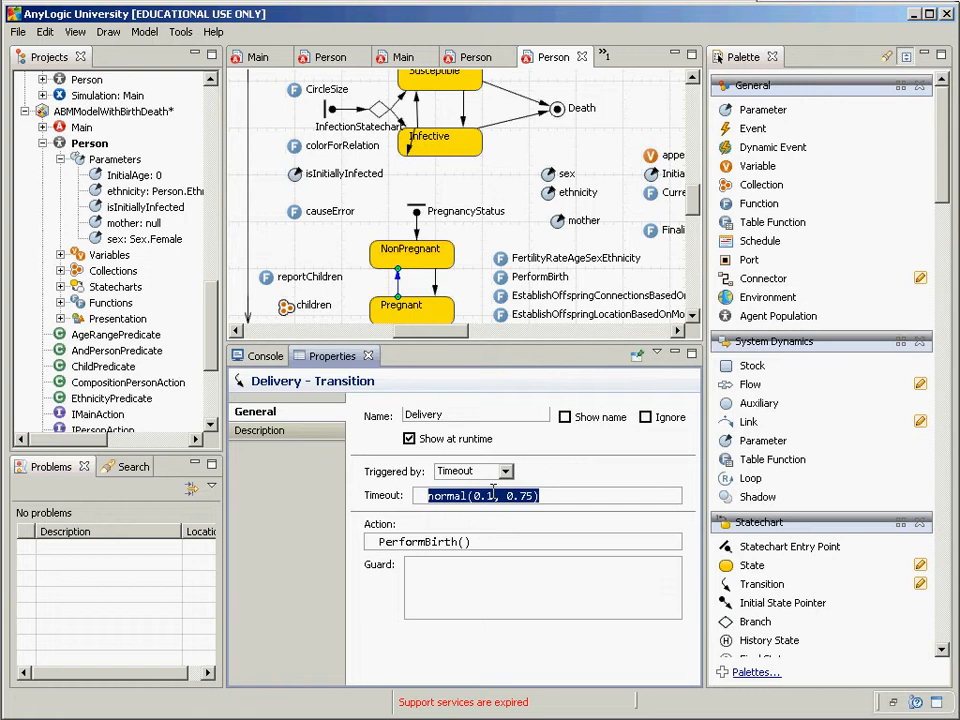
# Step: Reset the Delivery timeout to 0.75, widen the editor, and drop a Table Function onto Person
pyautogui.press('BackSpace')
pyautogui.write('0.75')
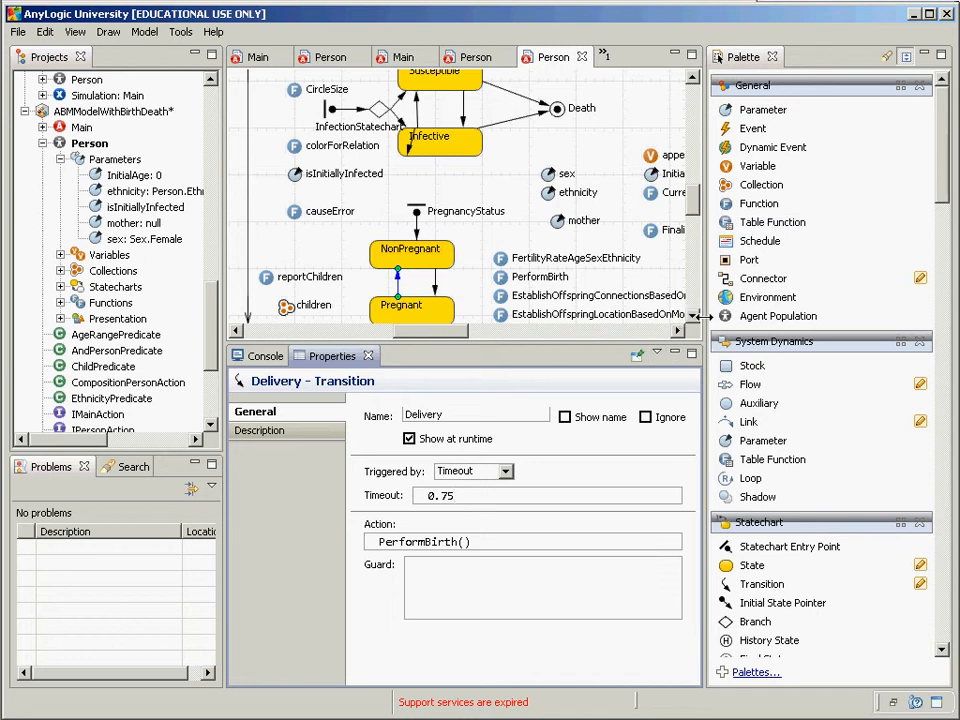
pyautogui.moveTo(705, 317); pyautogui.dragTo(829, 313)
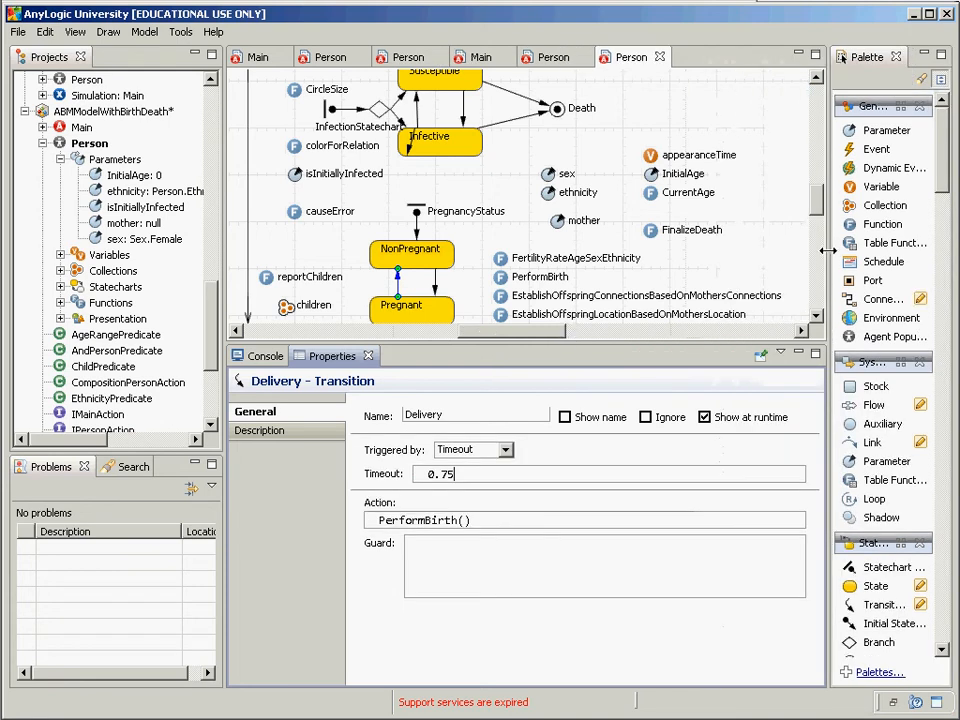
pyautogui.moveTo(876, 243); pyautogui.dragTo(646, 122)
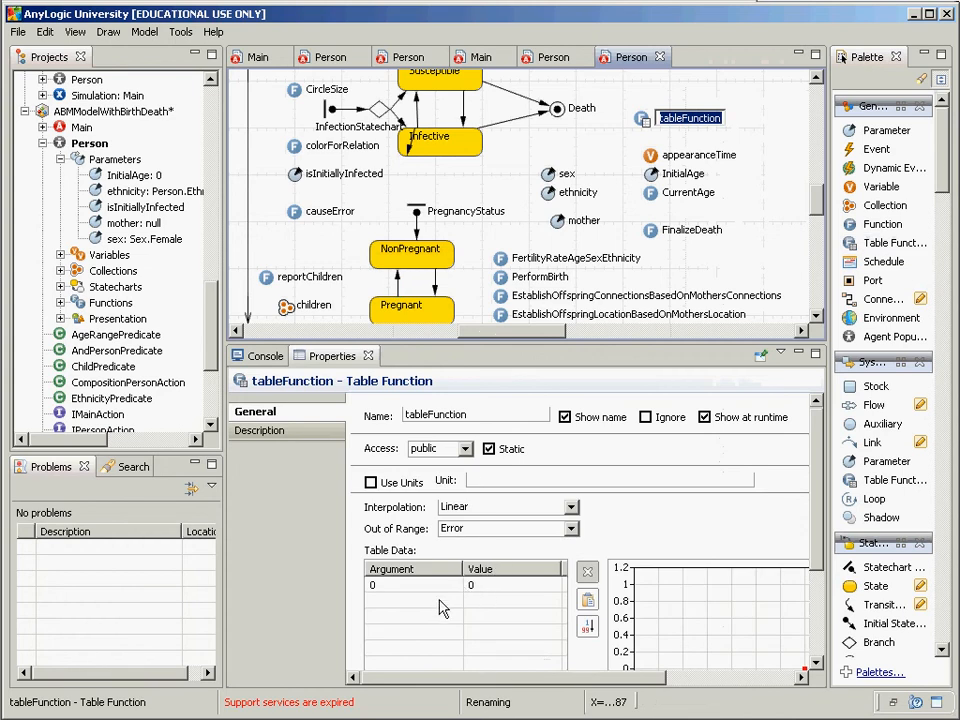
# Step: Add a second tableFunction data point with argument 0.375 and value 0
pyautogui.click(443, 598)
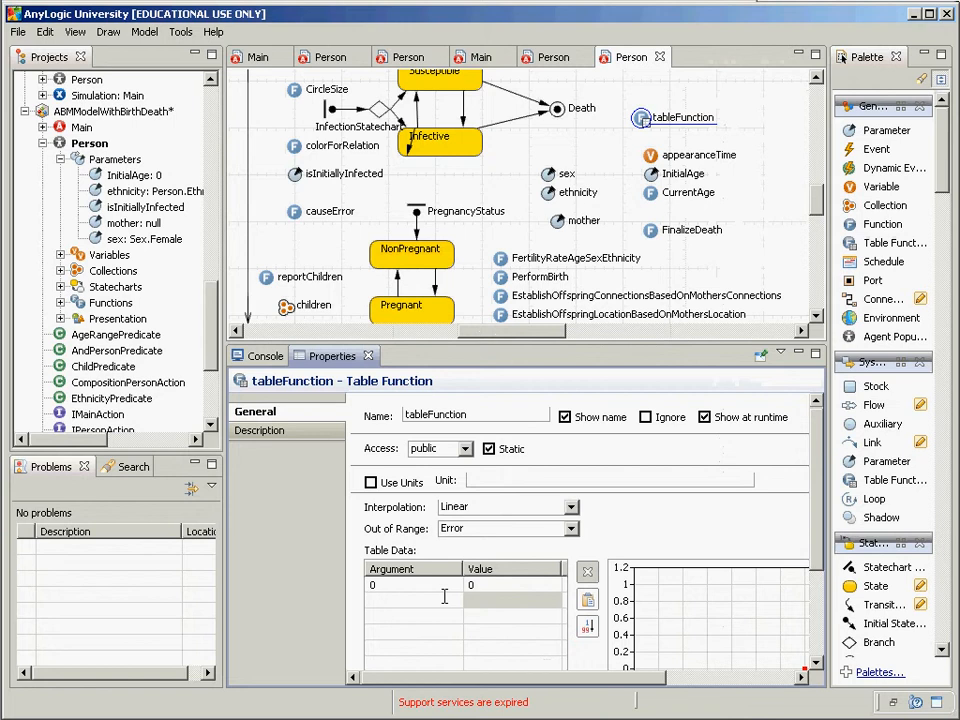
pyautogui.write('0.375')
pyautogui.press('Return')
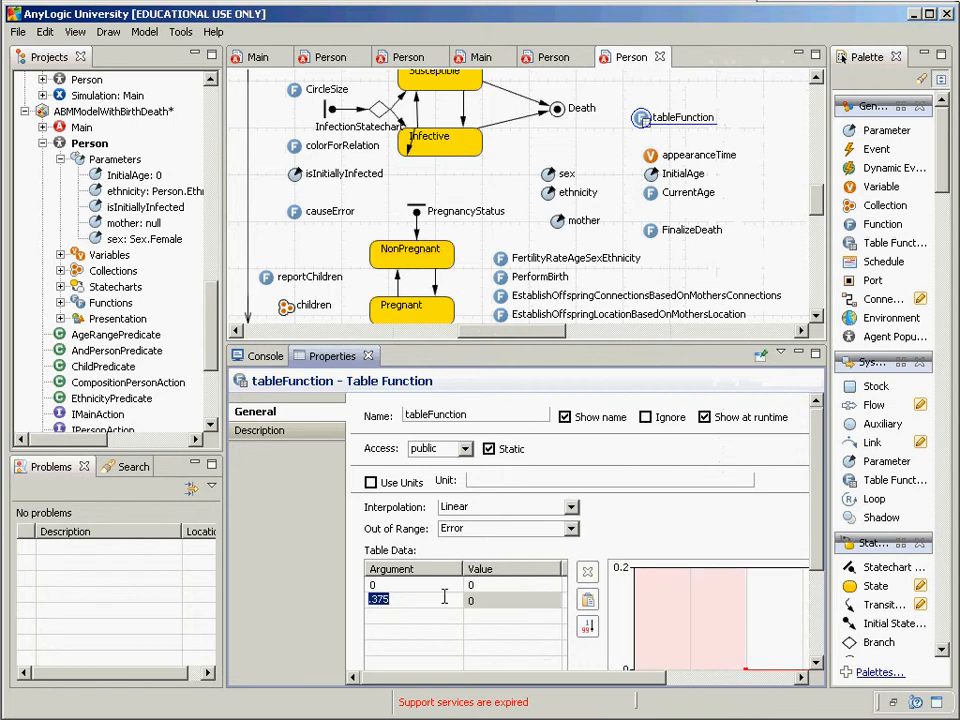
pyautogui.press('Tab')
pyautogui.click(410, 597)
pyautogui.press('Home')
pyautogui.write('0')
pyautogui.press('Return')
# Step: Add a third data point mapping argument 0.4 to value 0.01
pyautogui.click(415, 613)
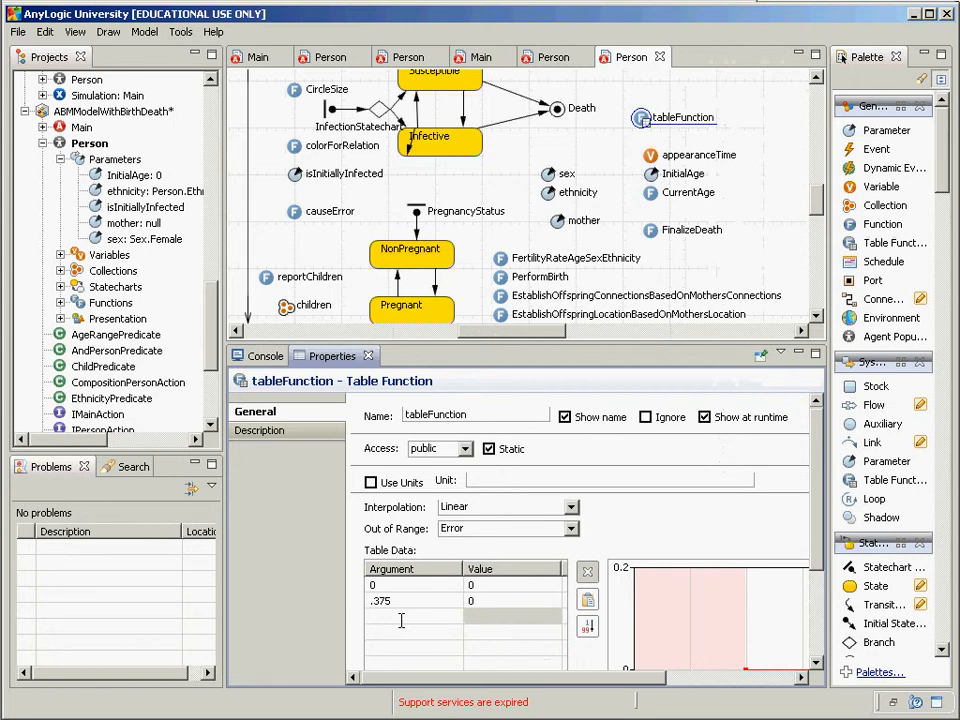
pyautogui.write('0')
pyautogui.write('.4')
pyautogui.press('Tab')
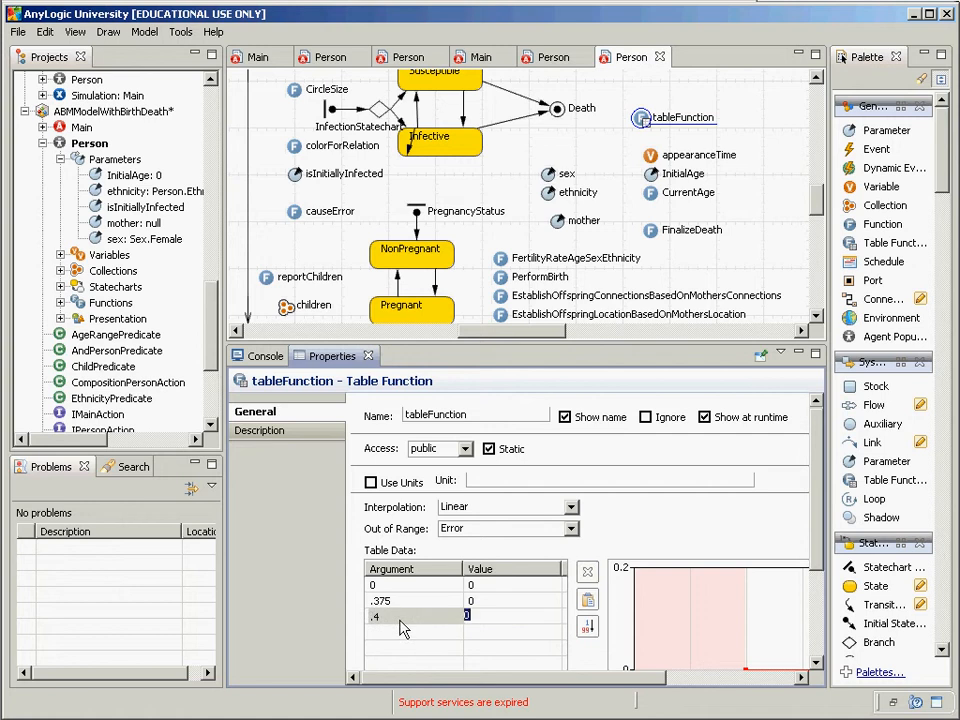
pyautogui.write('.01')
pyautogui.click(400, 618)
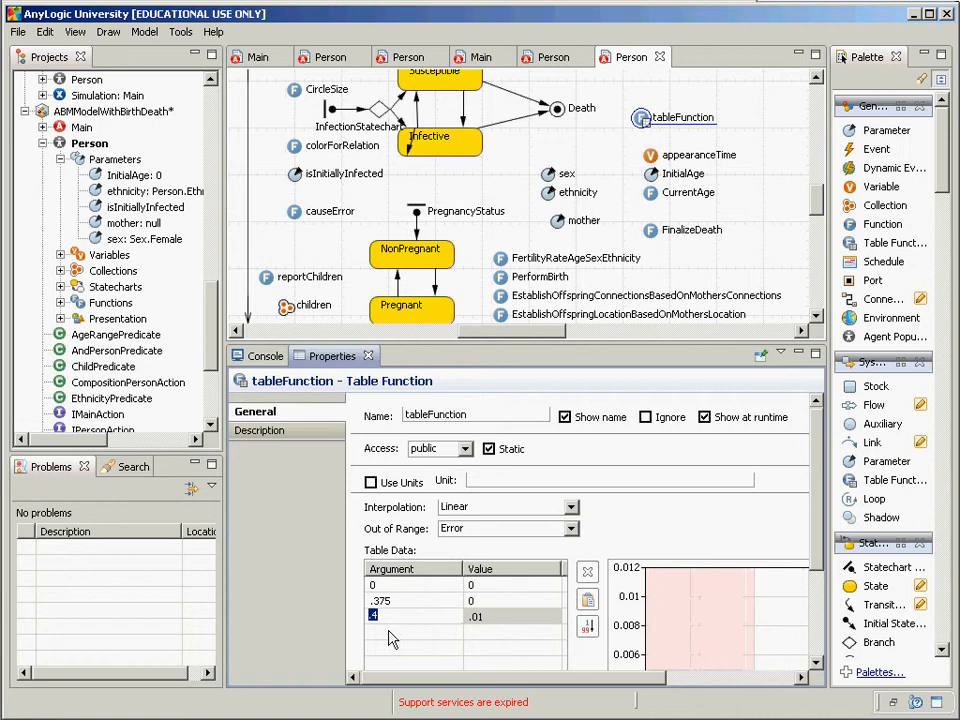
pyautogui.click(391, 632)
pyautogui.click(487, 620)
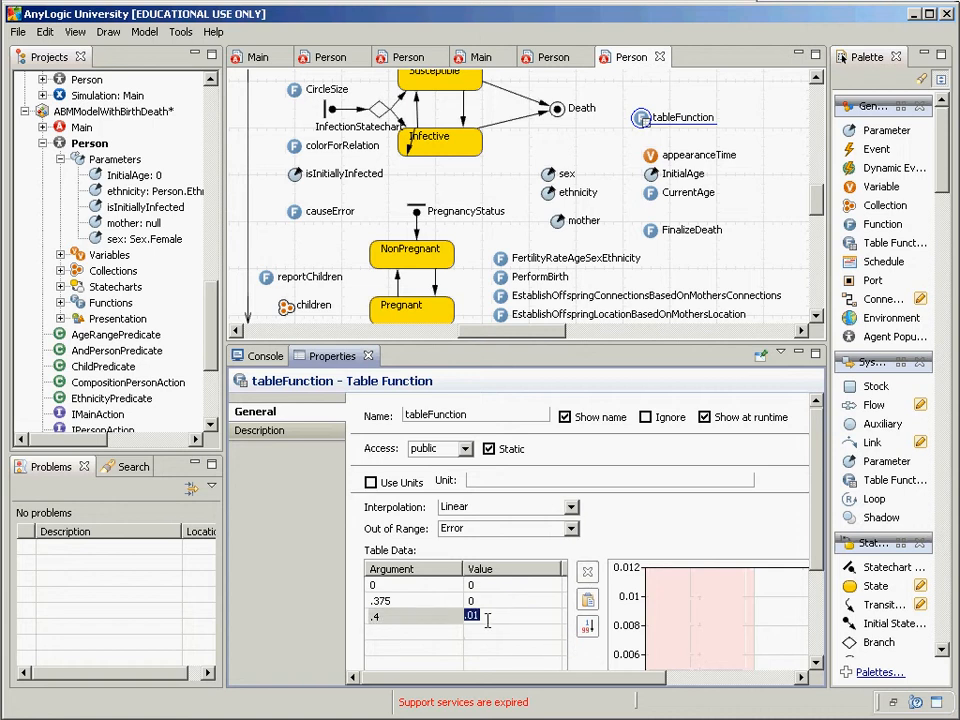
pyautogui.click(427, 632)
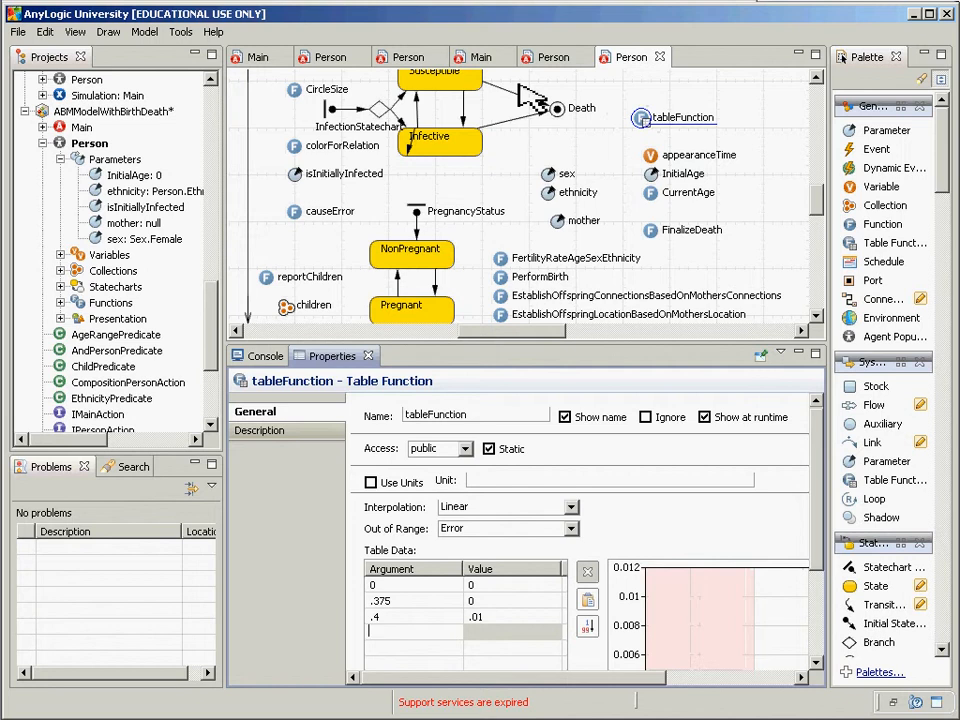
# Step: Select the Delivery transition, then drop a new variable near the top of the Person diagram
pyautogui.click(398, 272)
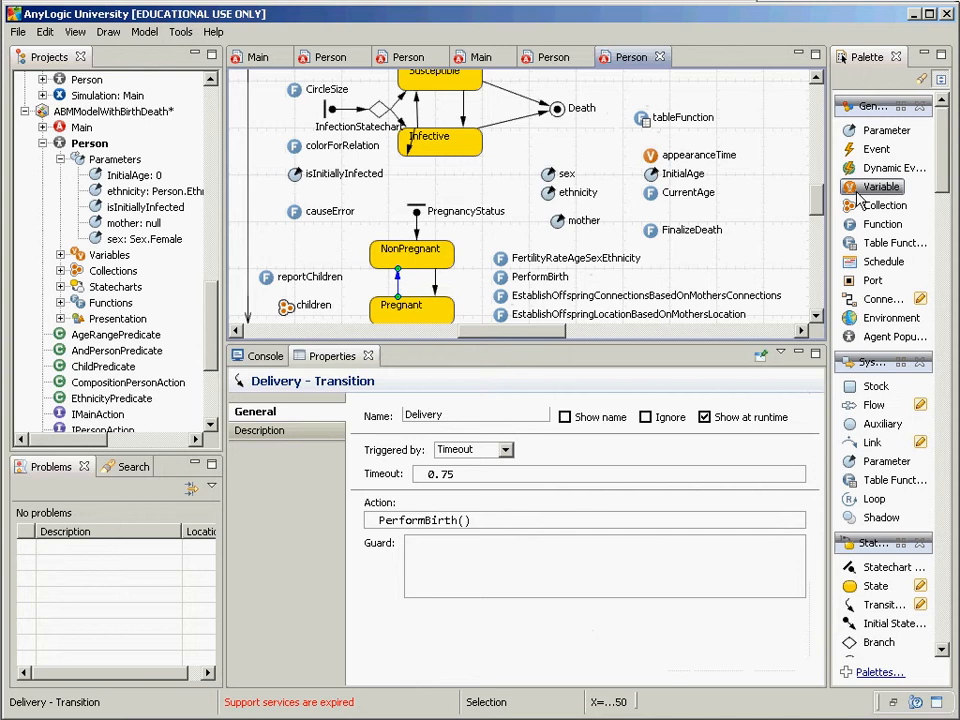
pyautogui.moveTo(858, 197); pyautogui.dragTo(636, 90)
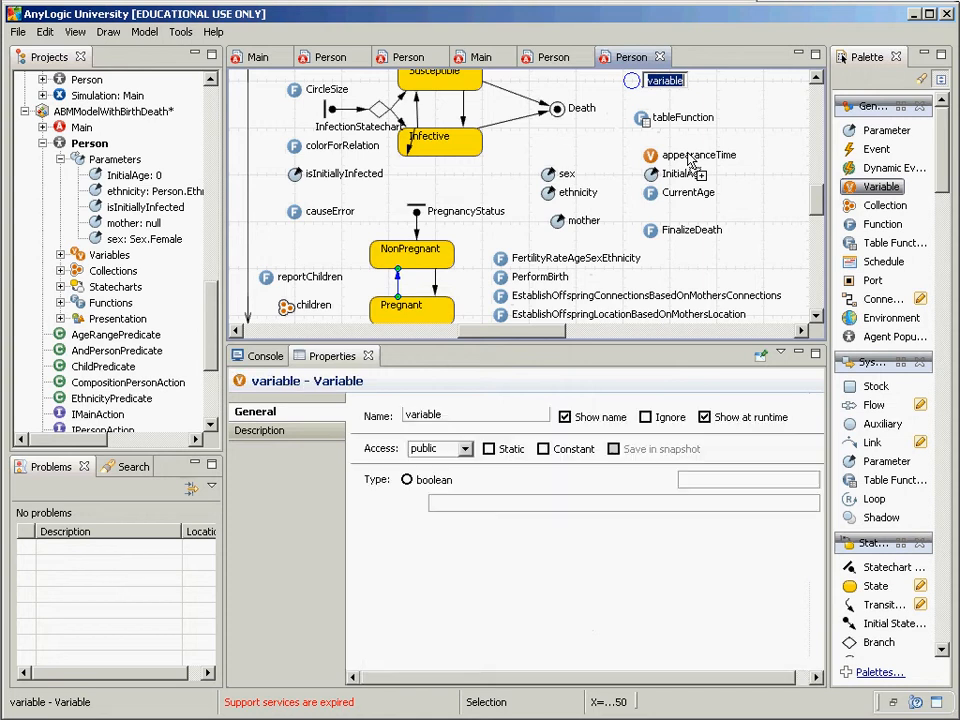
# Step: Name the new variable customPregnancyDurationDistribution
pyautogui.write('customPre')
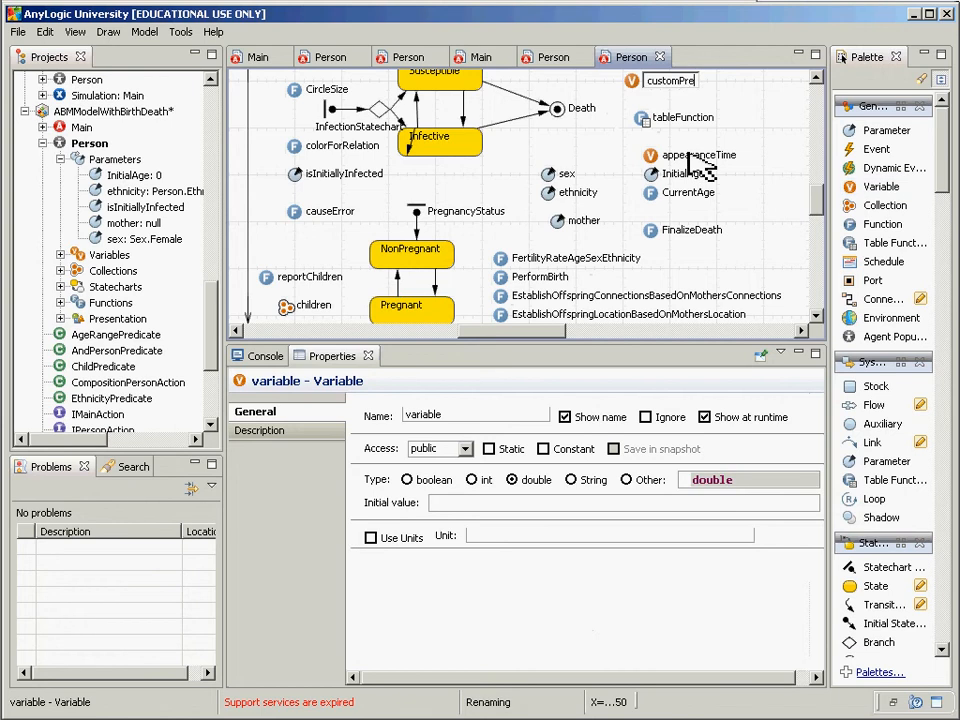
pyautogui.write('gnancyDuration')
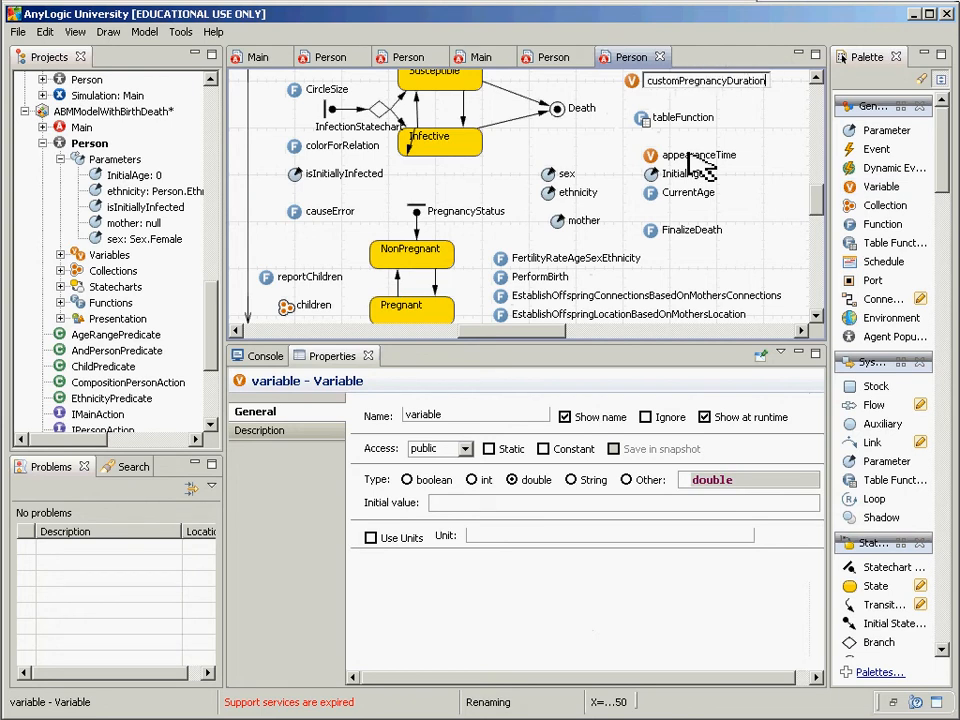
pyautogui.write('Distribution')
pyautogui.press('Return')
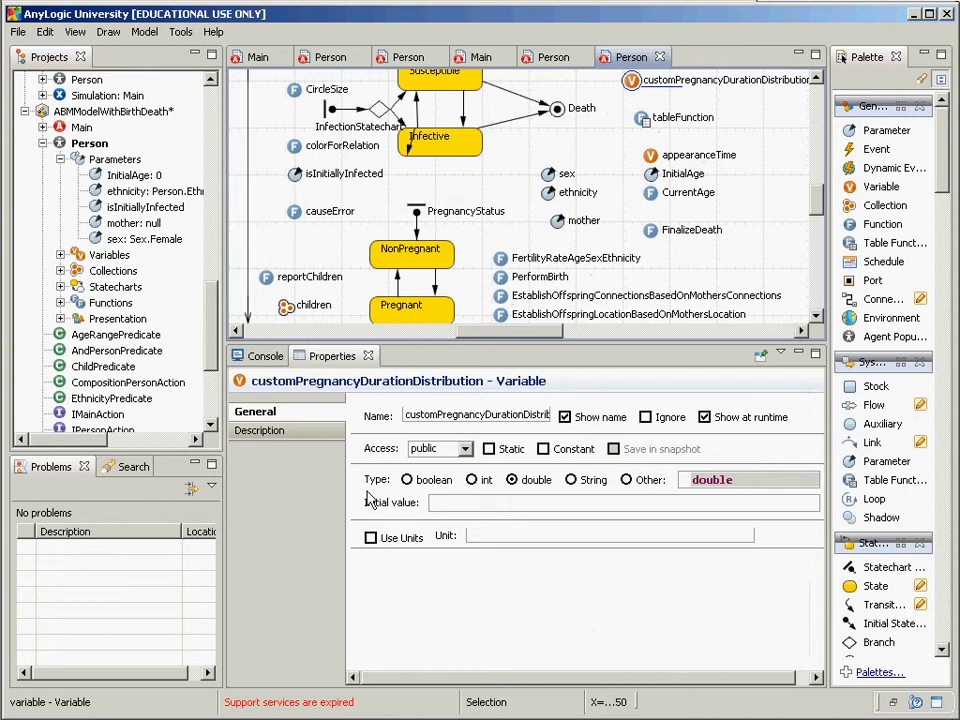
# Step: Change the variable's type from double to CustomDistribution using code completion
pyautogui.click(627, 480)
pyautogui.doubleClick(705, 480)
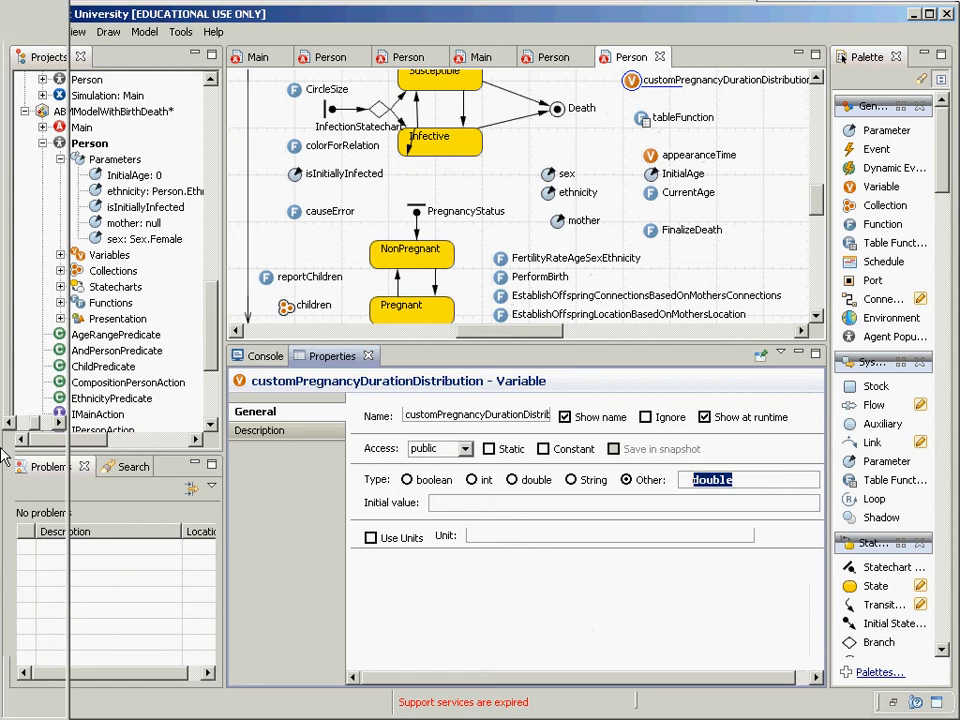
pyautogui.press('BackSpace')
pyautogui.moveTo(4, 456)
pyautogui.write('Custom')
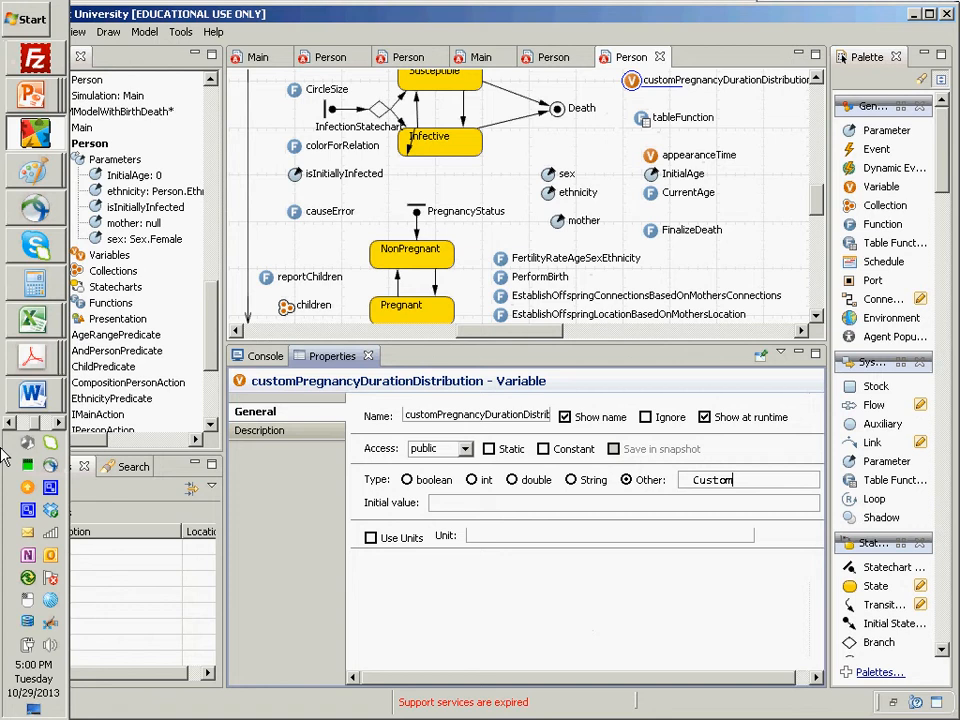
pyautogui.hotkey('ctrl', 'space')
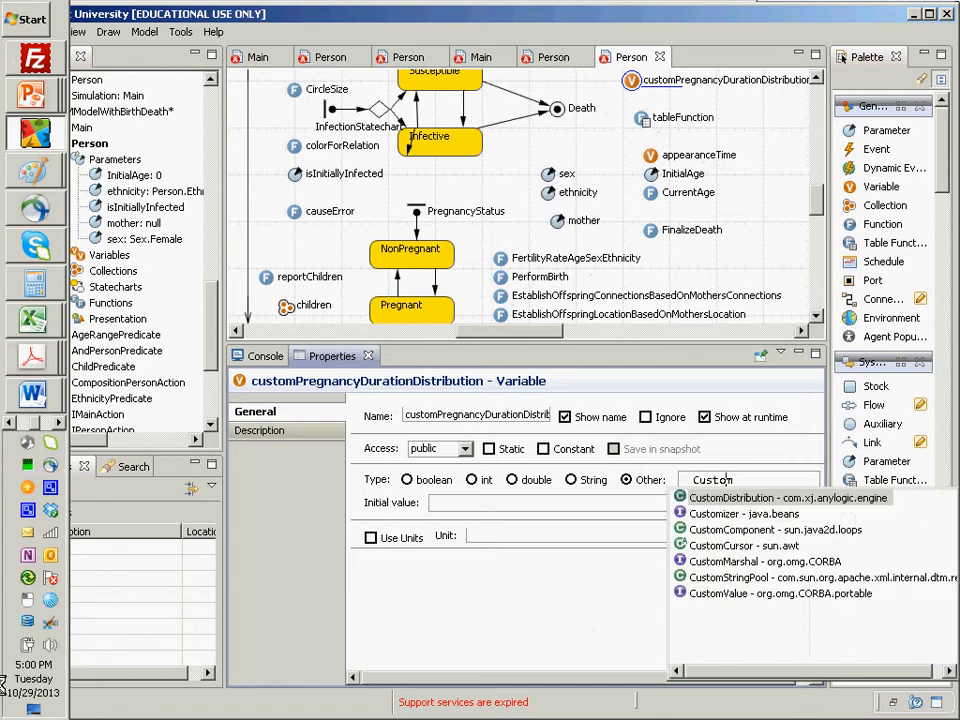
pyautogui.doubleClick(756, 503)
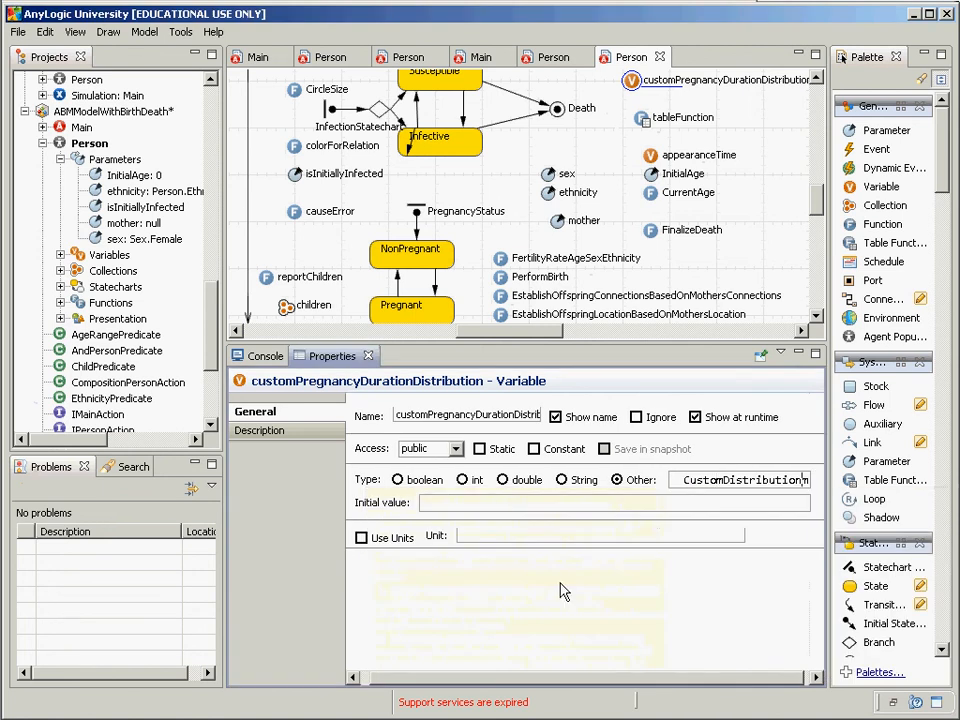
# Step: Set the initial value to new CustomDistribution(), fix the typo, then select tableFunction
pyautogui.click(511, 507)
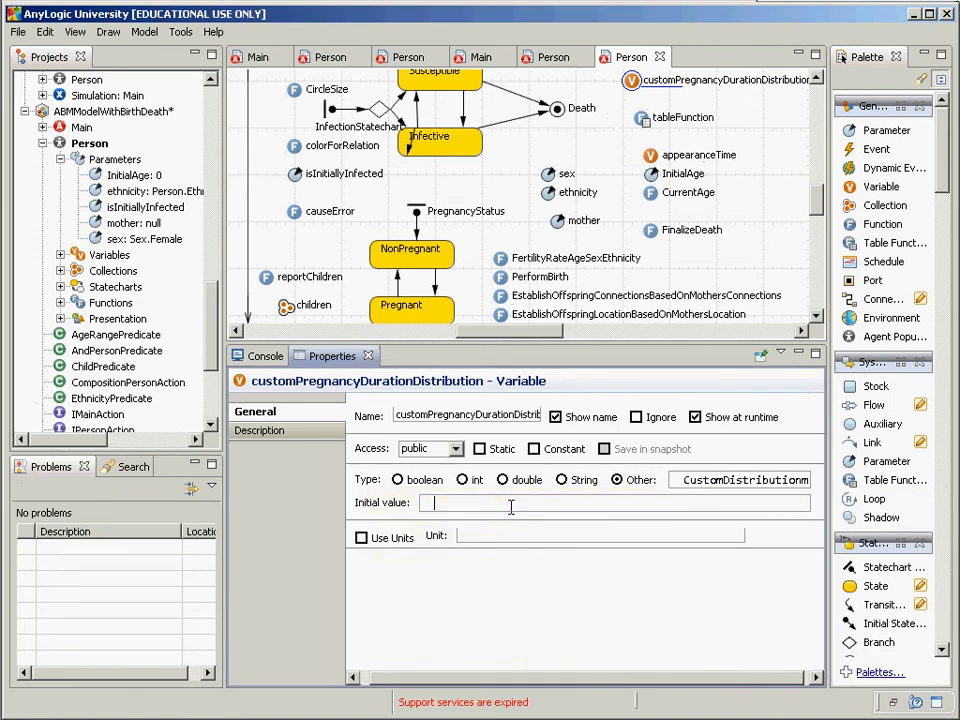
pyautogui.doubleClick(741, 476)
pyautogui.click(643, 503)
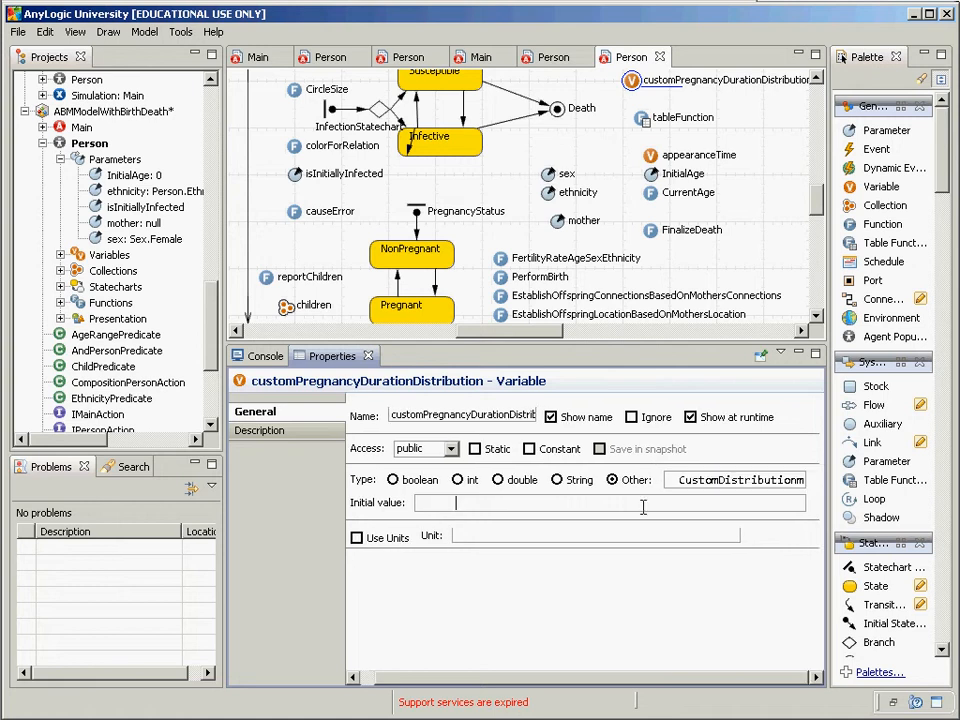
pyautogui.write('new CustomDistributionm()')
pyautogui.press('BackSpace')
pyautogui.press('BackSpace')
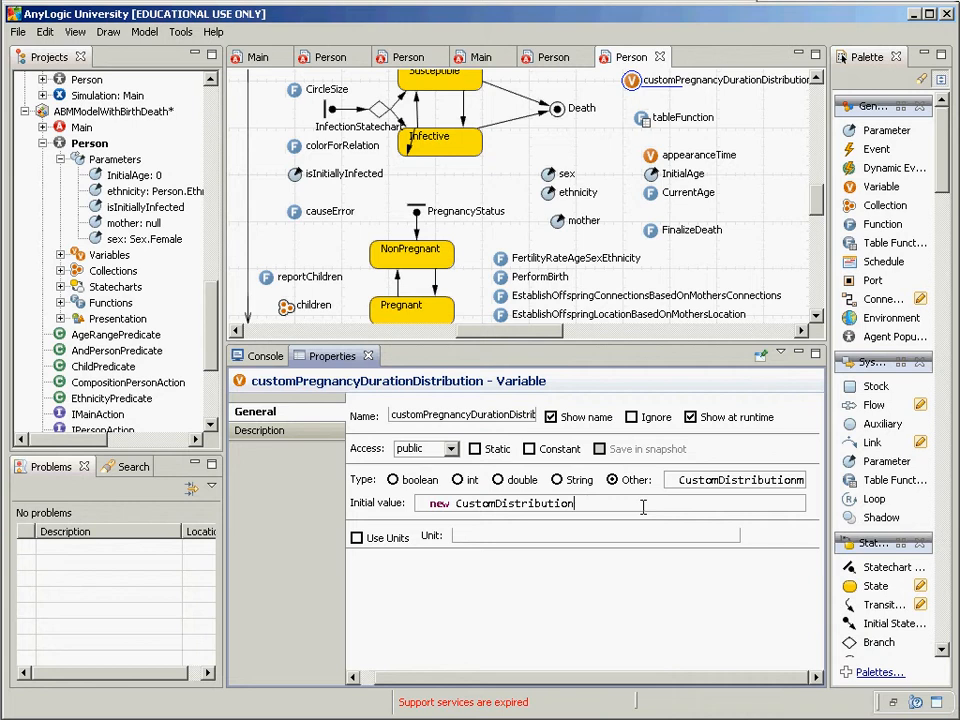
pyautogui.click(797, 484)
pyautogui.hotkey('shift', 'End')
pyautogui.press('Delete')
pyautogui.click(587, 503)
pyautogui.write('()')
pyautogui.click(645, 116)
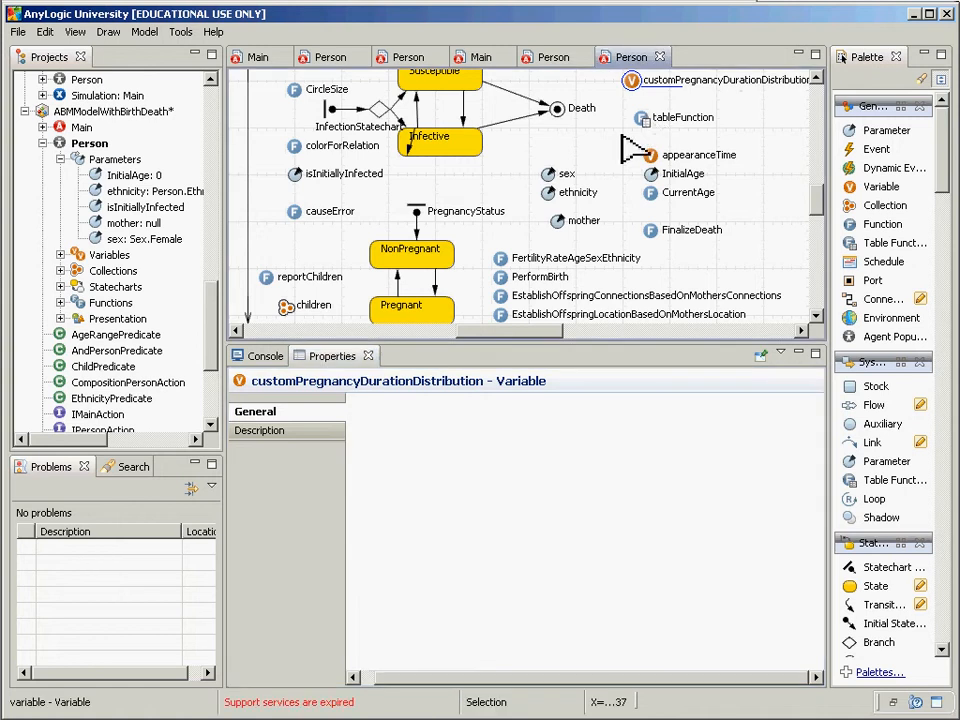
pyautogui.click(642, 121)
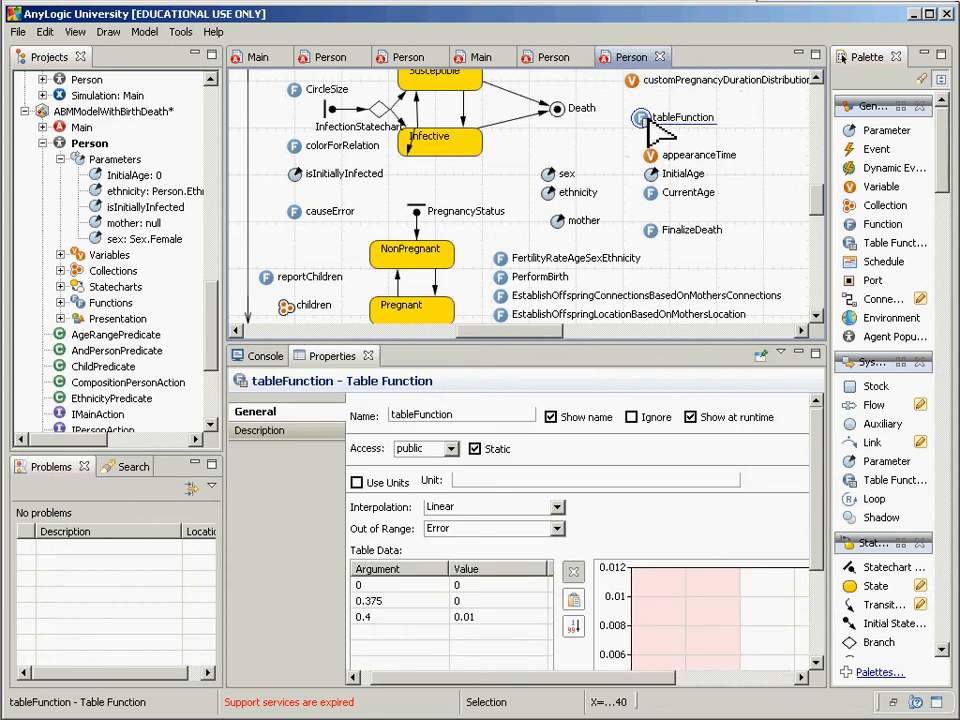
# Step: Rename tableFunction to tableEmpiricalPregnancyDurationPDF, then return to the diagram
pyautogui.click(487, 413)
pyautogui.write('EmpiricalP')
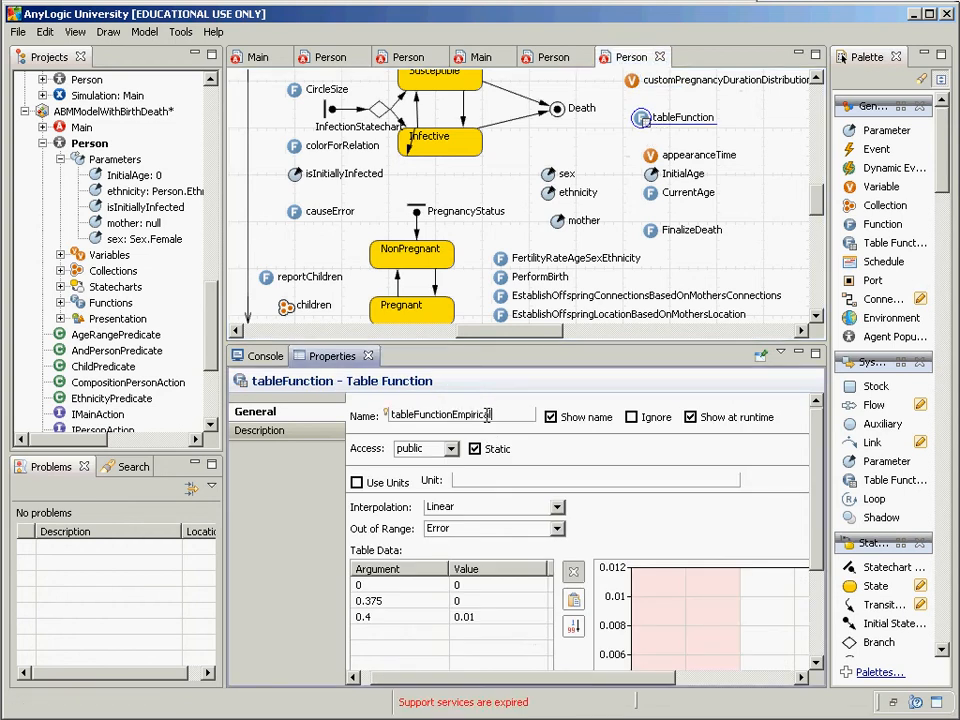
pyautogui.write('regnancy')
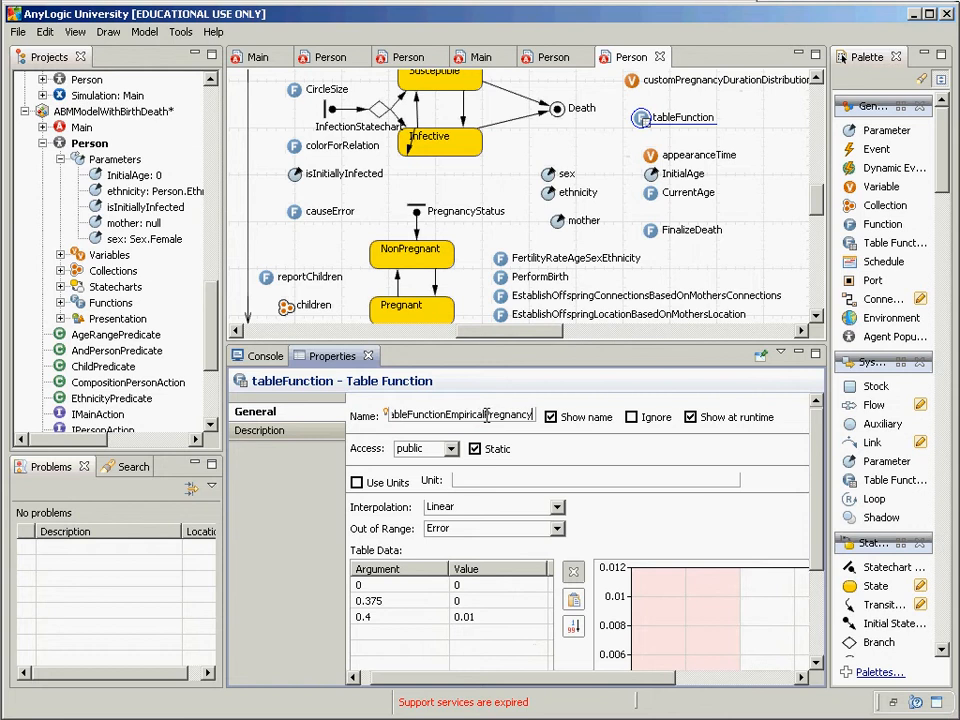
pyautogui.write('Duration')
pyautogui.press('Return')
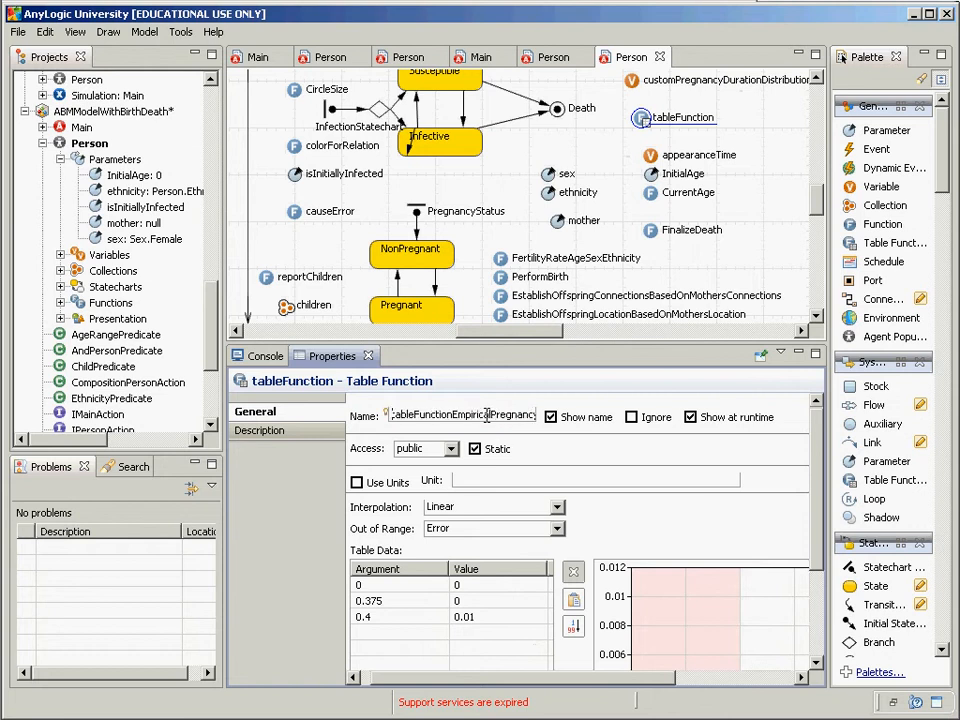
pyautogui.hotkey('ctrl', 'Right')
pyautogui.hotkey('ctrl', 'shift', 'Right')
pyautogui.press('Delete')
pyautogui.press('End')
pyautogui.write('PDF')
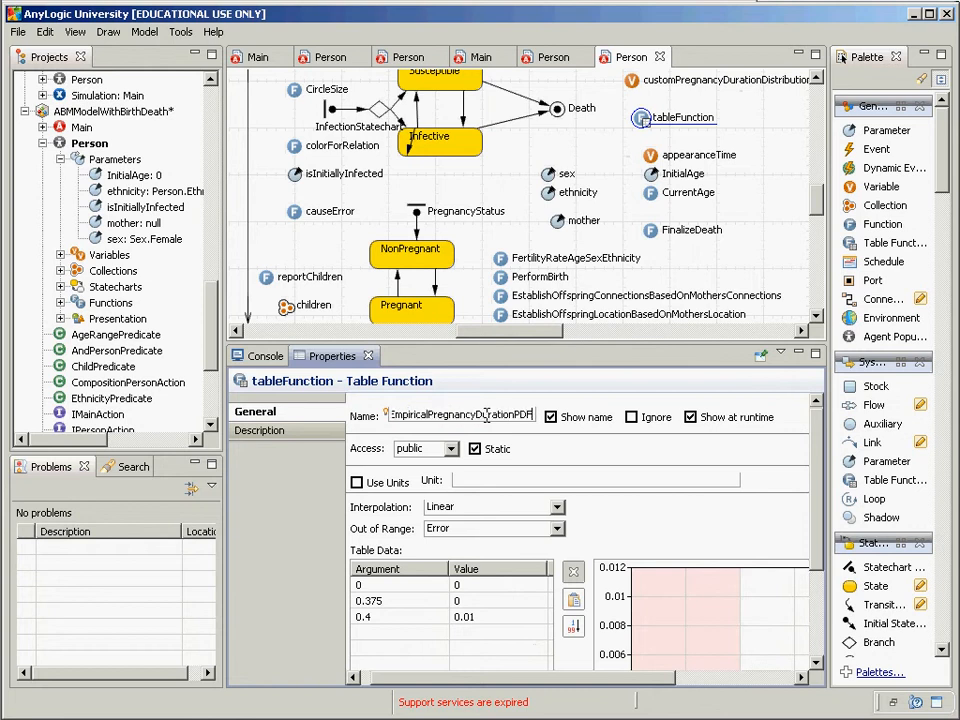
pyautogui.press('Return')
pyautogui.hotkey('ctrl', 'c')
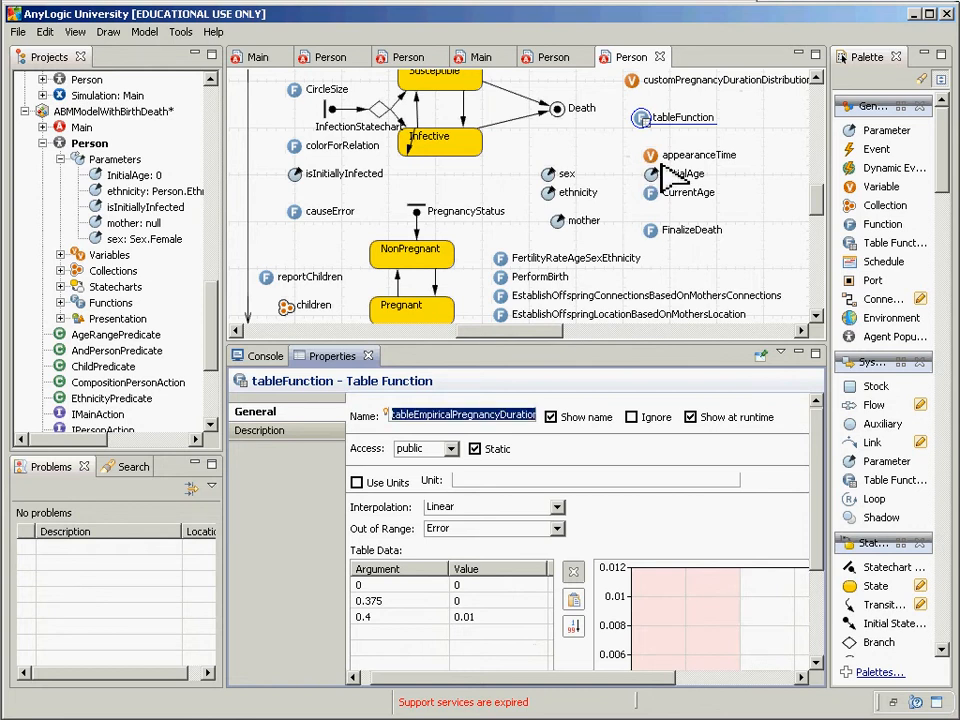
pyautogui.click(635, 86)
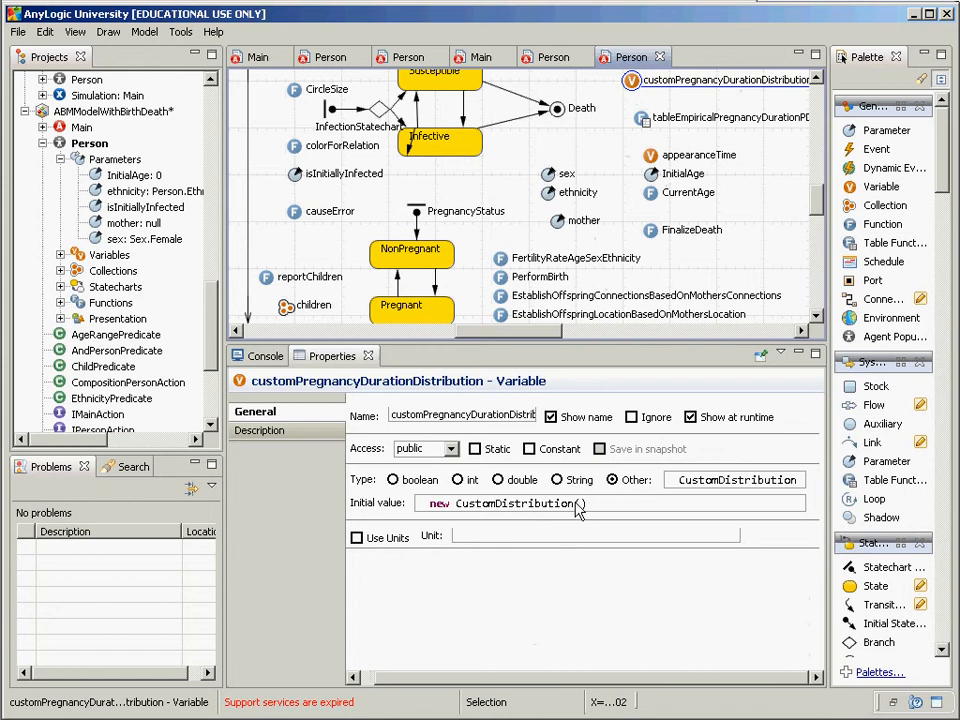
# Step: Pass tableEmpiricalPregnancyDurationPDF as the CustomDistribution constructor argument and review the constructor's documentation
pyautogui.click(582, 504)
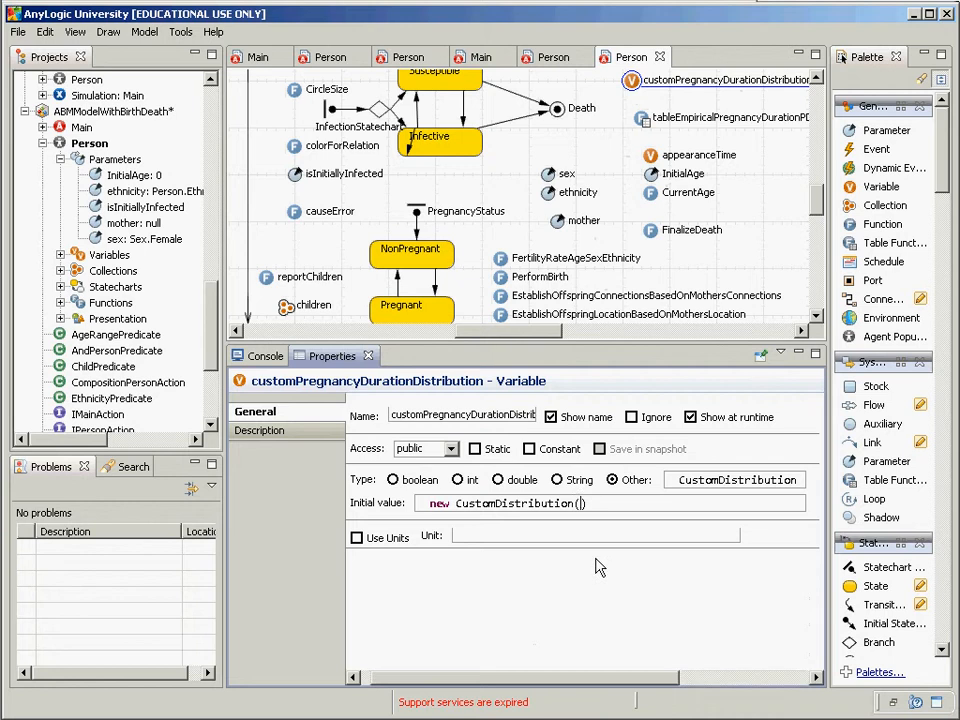
pyautogui.hotkey('ctrl', 'v')
pyautogui.hotkey('ctrl', 'Left')
pyautogui.hotkey('ctrl', 'Left')
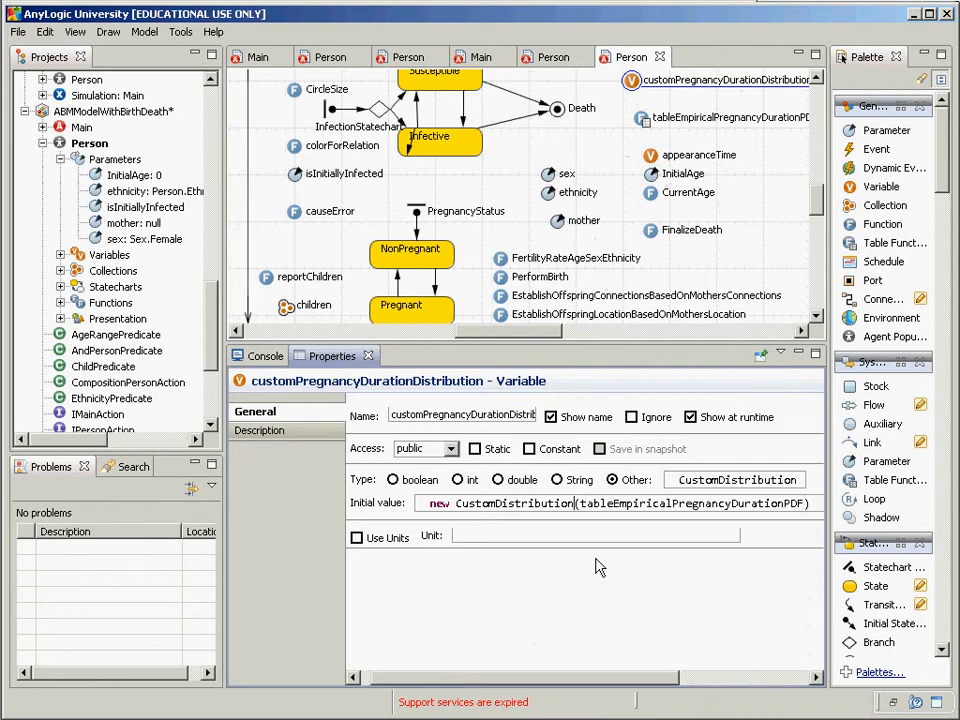
pyautogui.hotkey('ctrl', 'space')
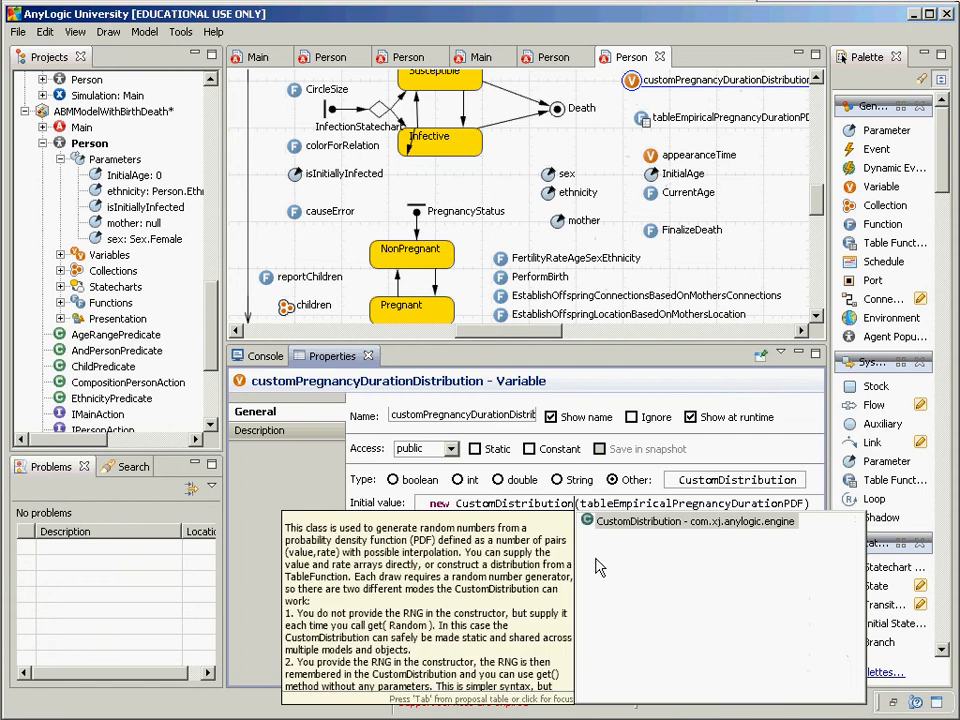
pyautogui.click(528, 577)
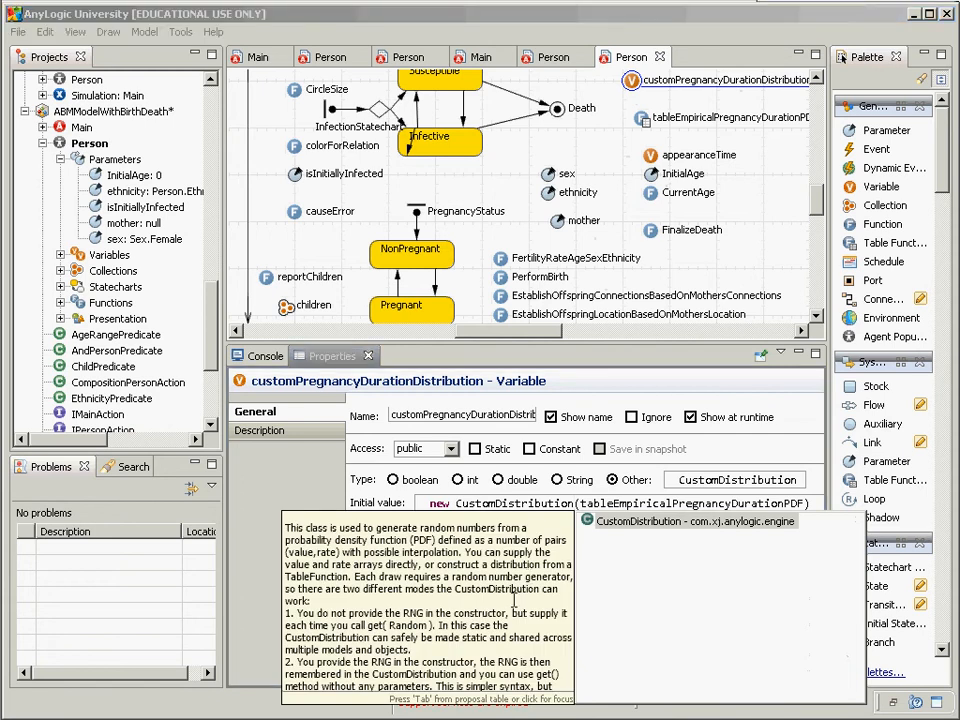
pyautogui.scroll(-5, 515, 603)
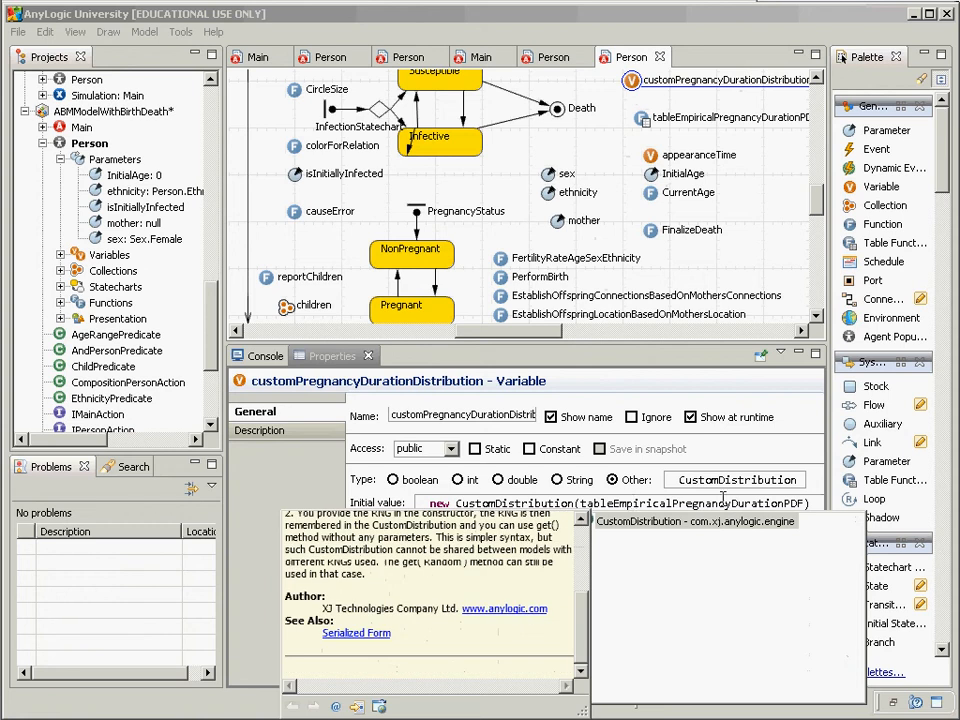
pyautogui.click(647, 506)
pyautogui.press('Escape')
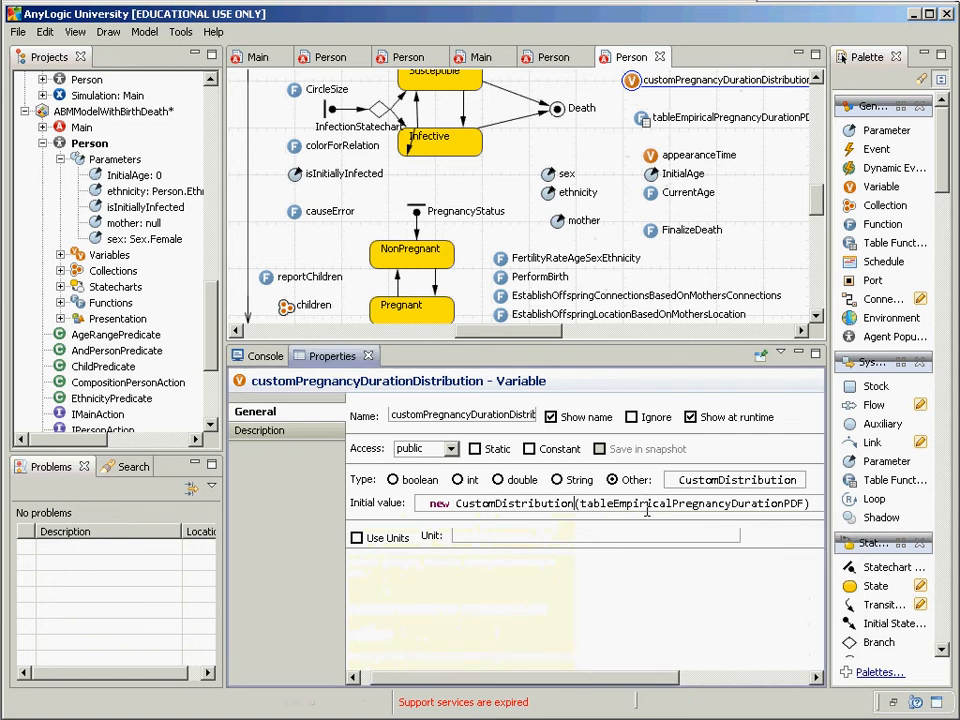
pyautogui.hotkey('ctrl', 'space')
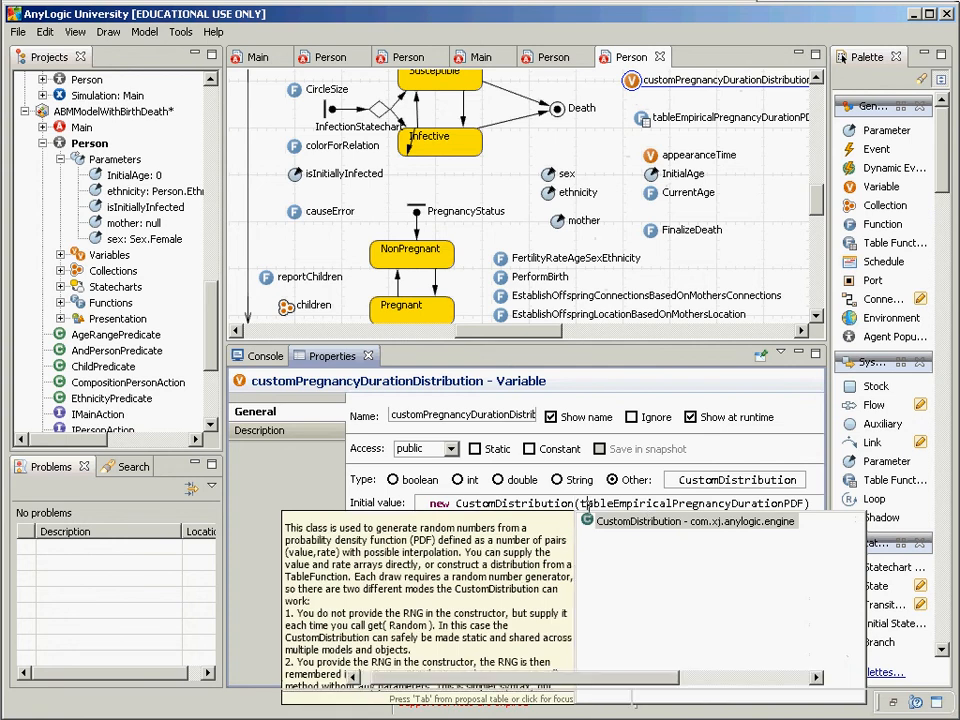
pyautogui.press('Escape')
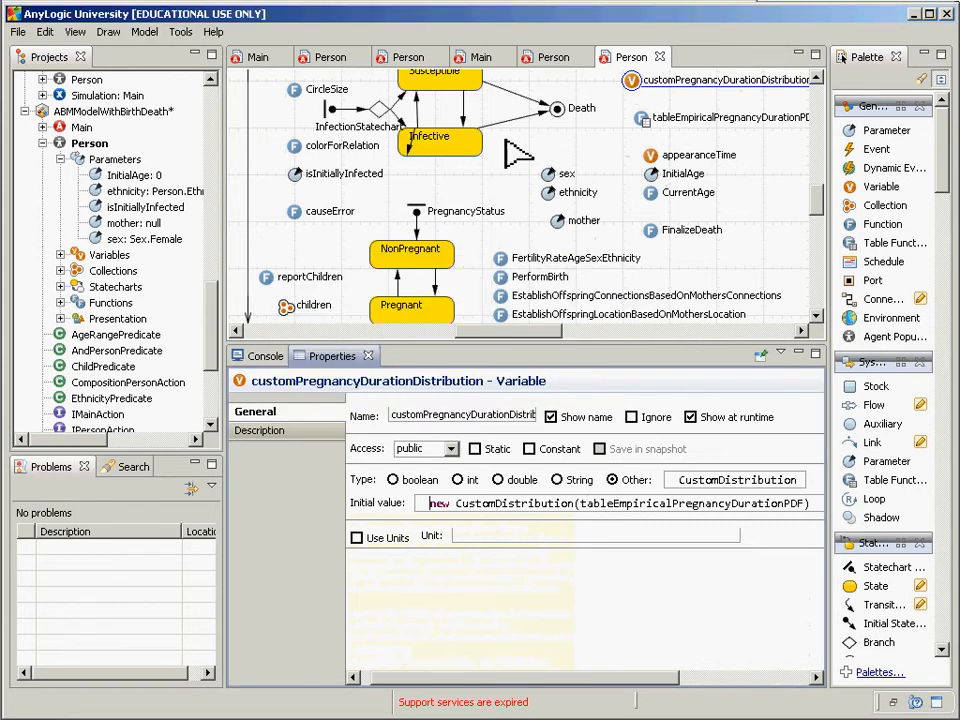
# Step: Build the model, then select the Delivery transition with its 0.75 timeout
pyautogui.click(145, 32)
pyautogui.click(86, 52)
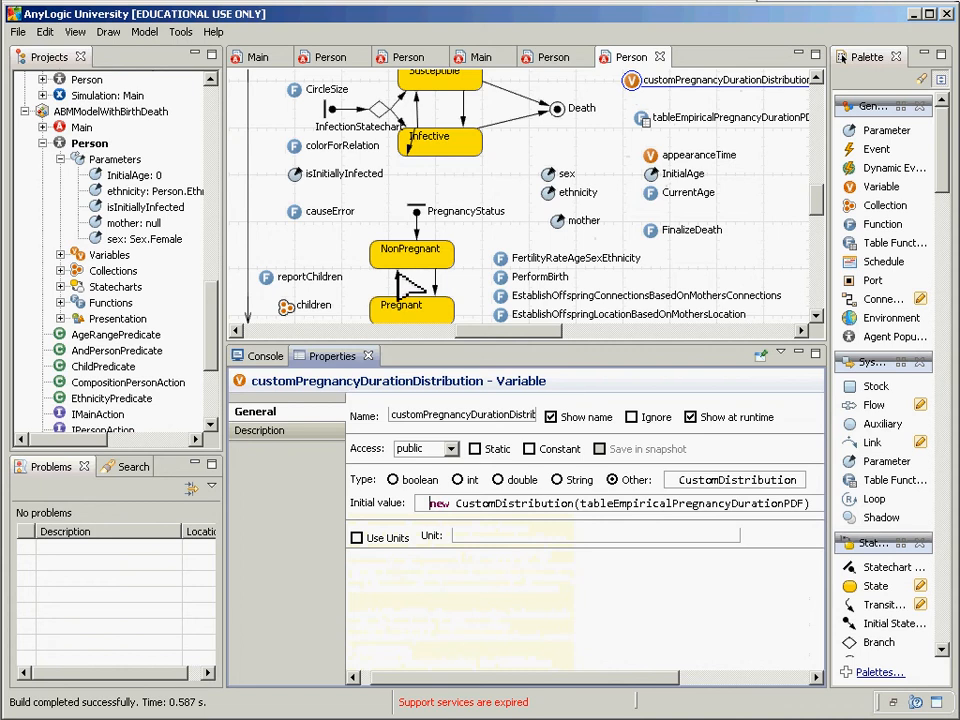
pyautogui.click(398, 273)
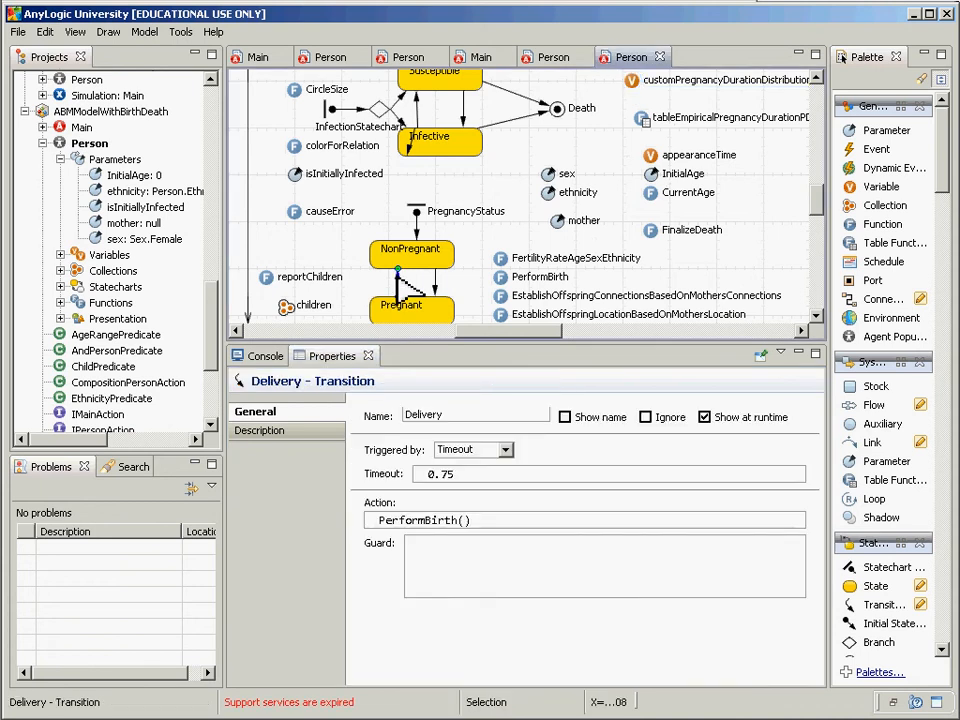
# Step: Replace the Delivery timeout 0.75 with customPregnancyDurationDistribution.get() using code completion
pyautogui.click(450, 474)
pyautogui.hotkey('ctrl', 'a')
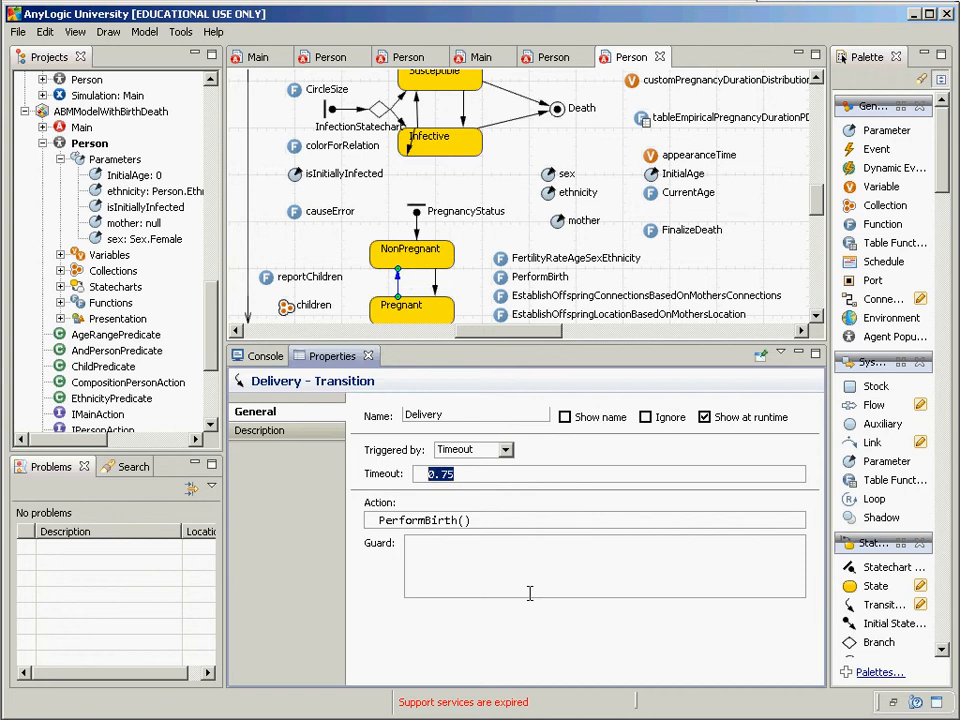
pyautogui.write('customPre')
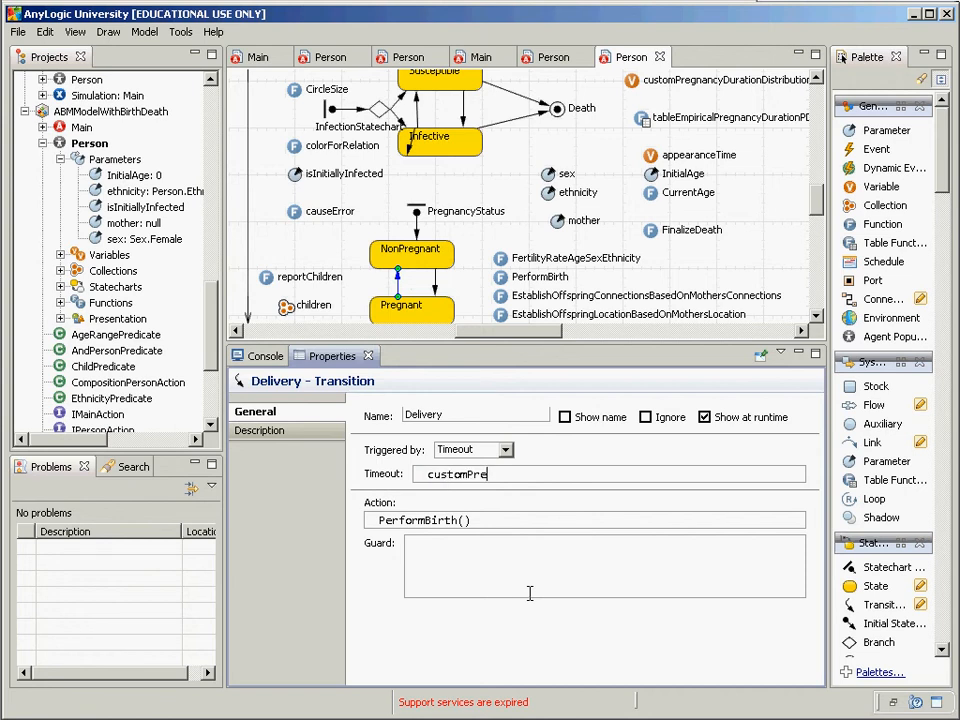
pyautogui.hotkey('ctrl', 'space')
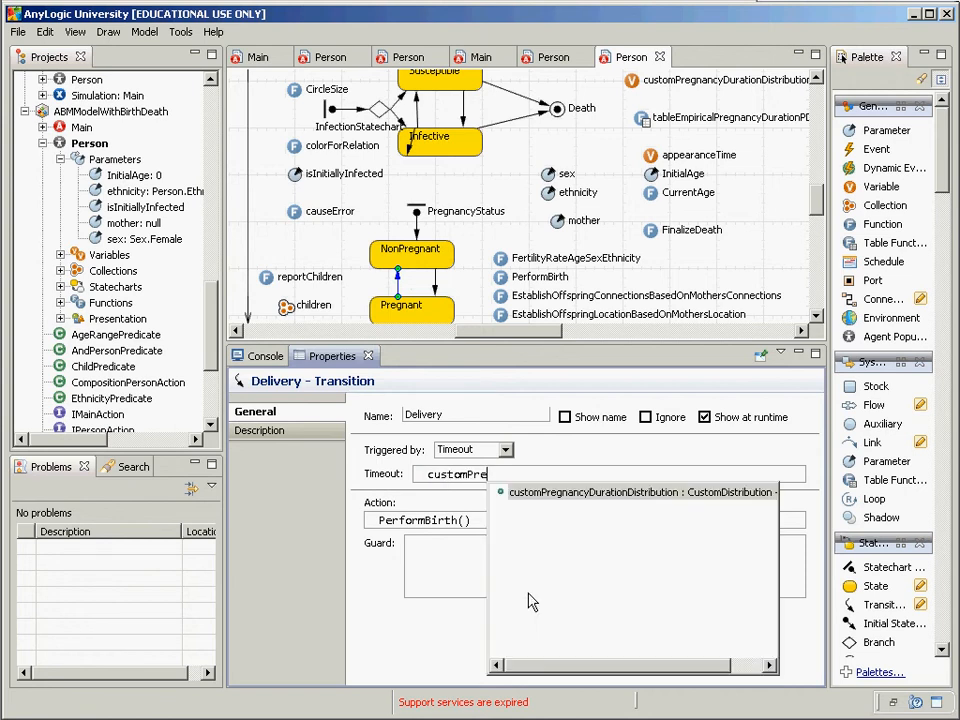
pyautogui.press('Return')
pyautogui.write('.')
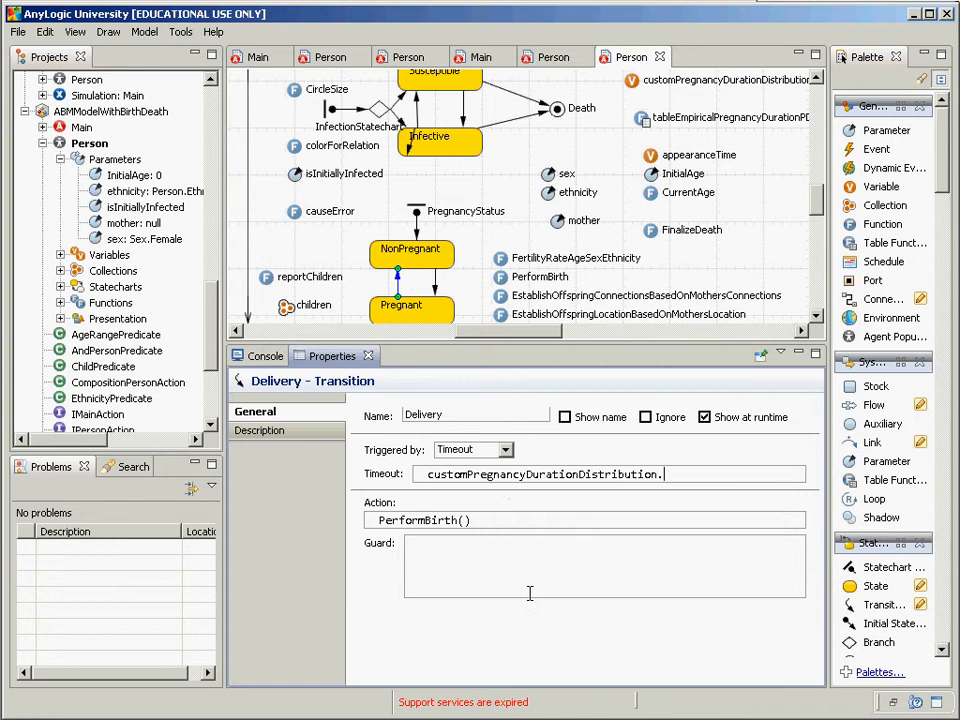
pyautogui.hotkey('ctrl', 'space')
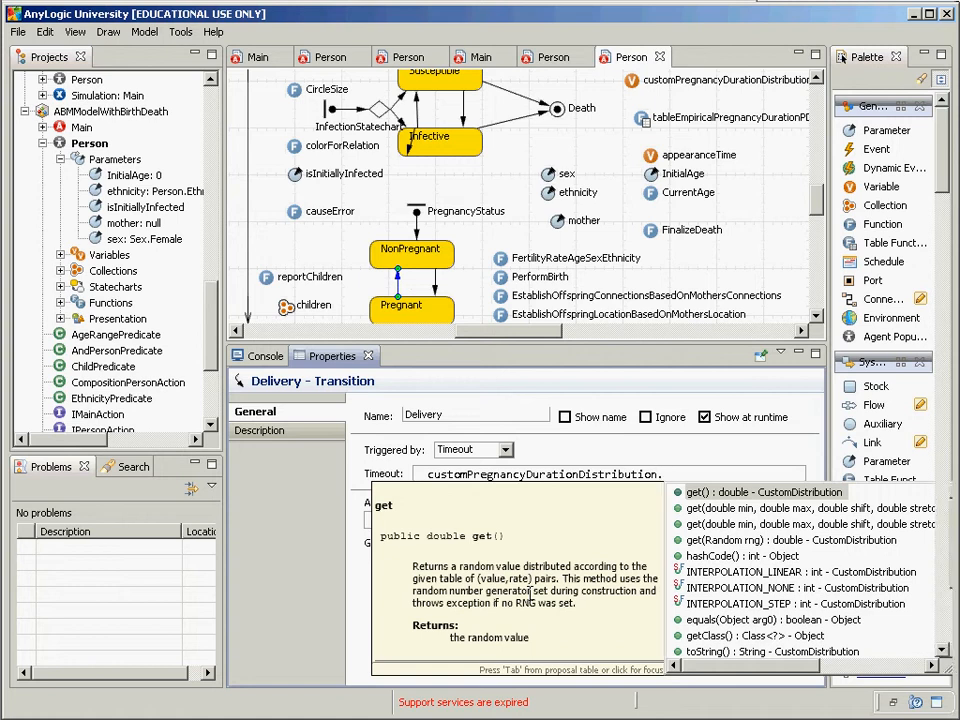
pyautogui.press('Return')
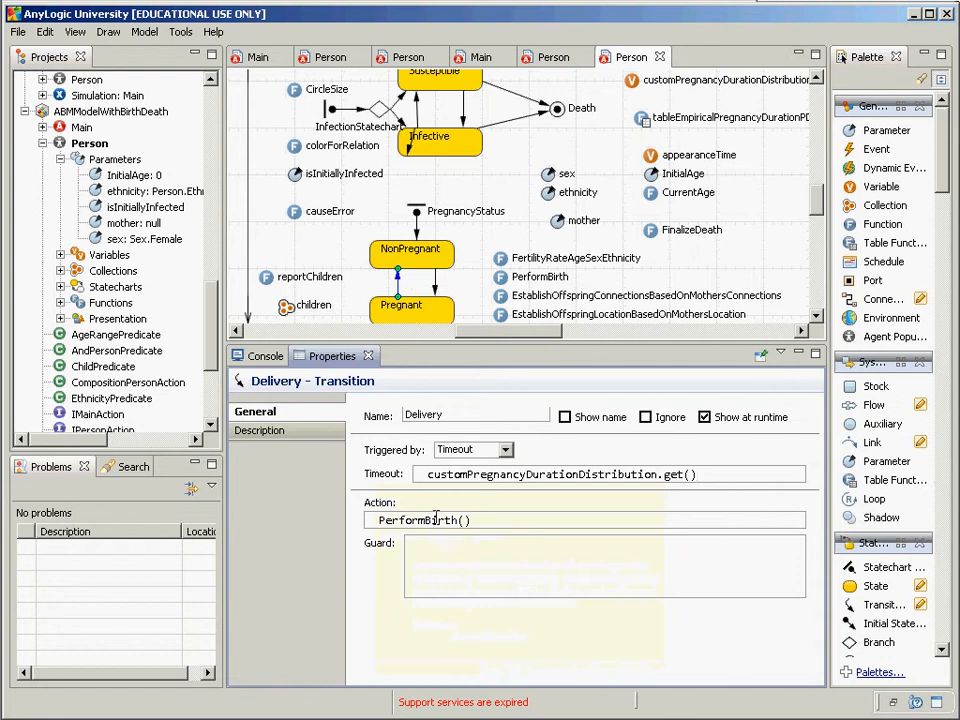
# Step: Clear the whole Delivery timeout expression
pyautogui.click(436, 478)
pyautogui.hotkey('ctrl', 'a')
pyautogui.hotkey('ctrl', 'c')
pyautogui.press('BackSpace')
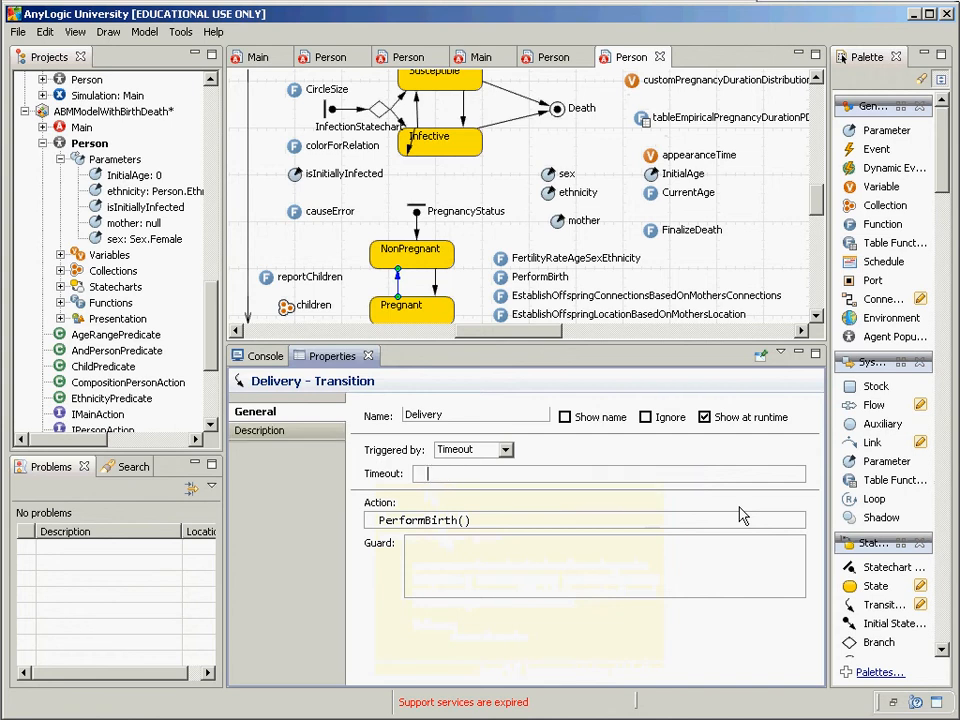
# Step: Try a lognormal timeout by browsing the 'log' function completions, then dismiss them
pyautogui.write('normal')
pyautogui.press('BackSpace')
pyautogui.press('BackSpace')
pyautogui.press('BackSpace')
pyautogui.press('BackSpace')
pyautogui.press('BackSpace')
pyautogui.press('BackSpace')
pyautogui.write('logN')
pyautogui.press('BackSpace')
pyautogui.hotkey('ctrl', 'space')
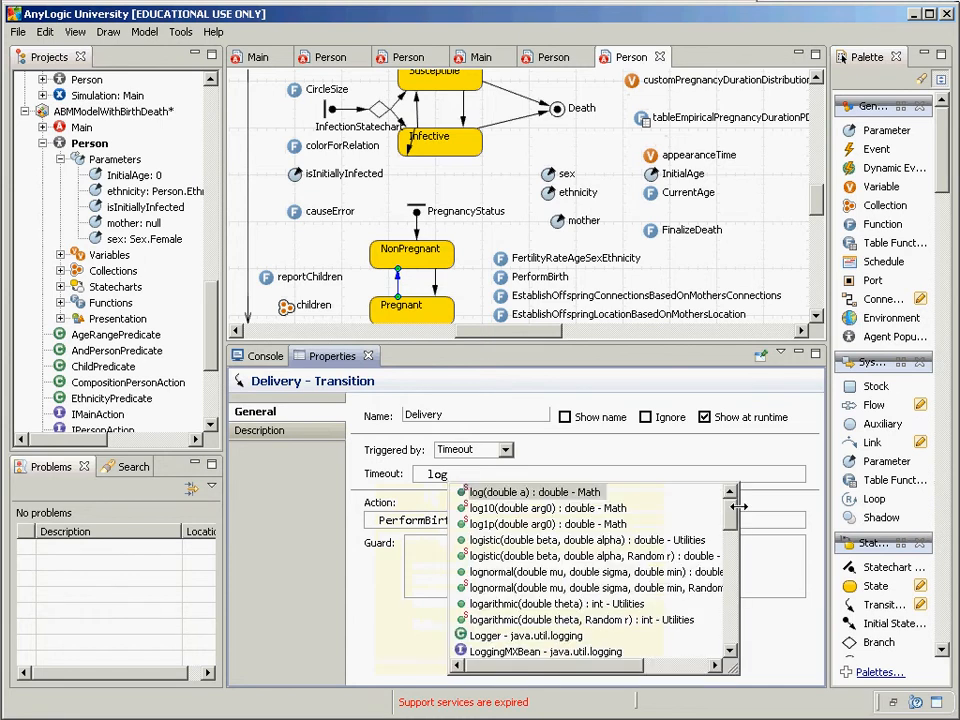
pyautogui.write('no')
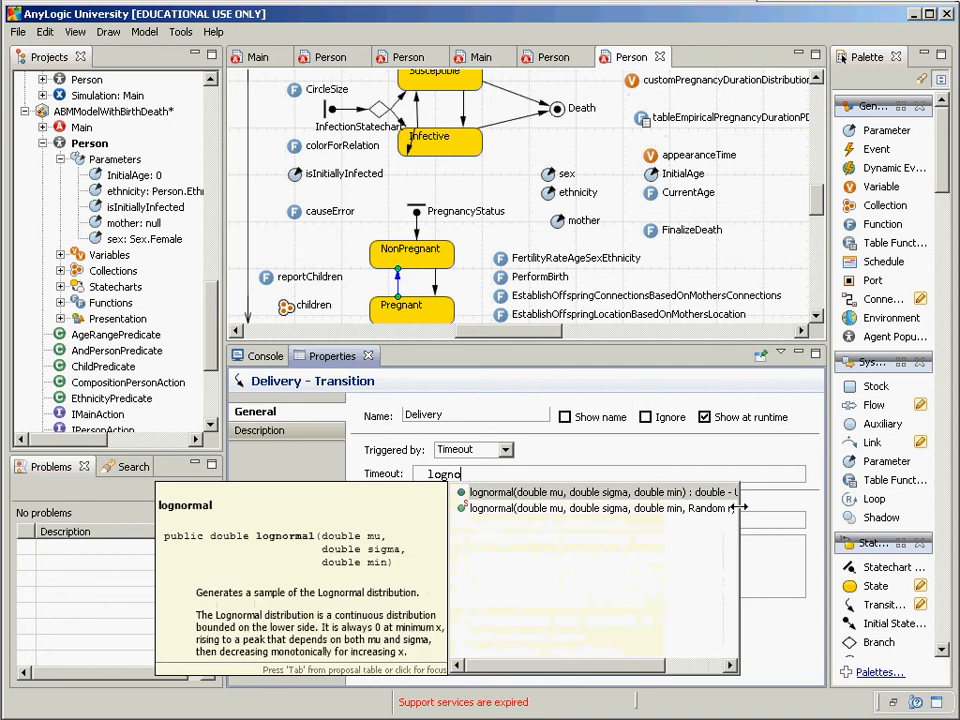
pyautogui.press('Escape')
# Step: Restore the timeout to customPregnancyDurationDistribution.get() and bring the paused simulation forward
pyautogui.hotkey('ctrl', 'a')
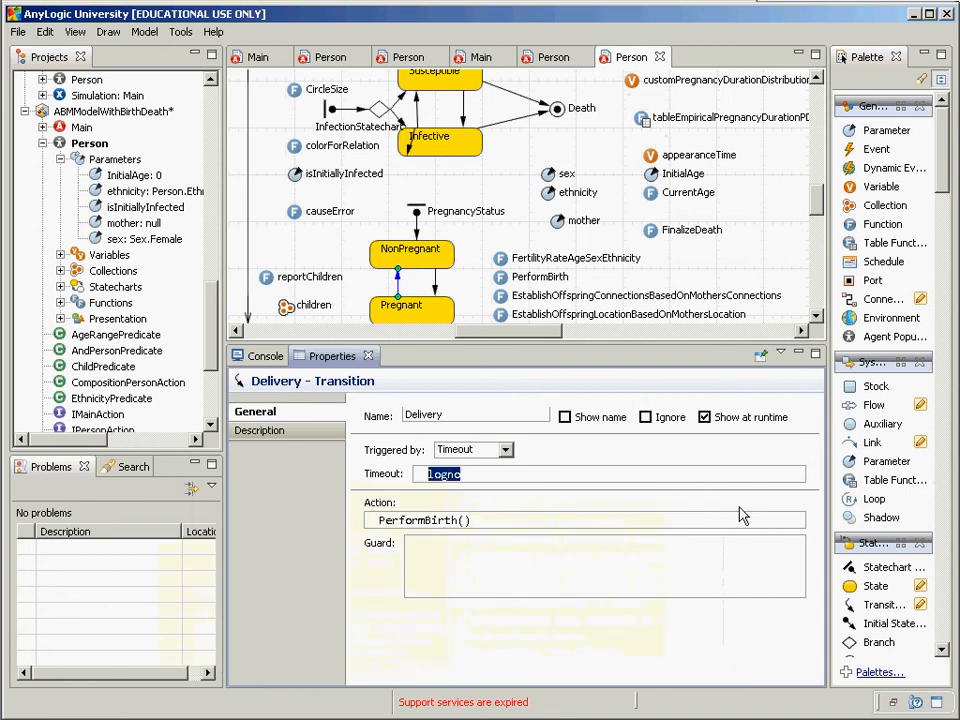
pyautogui.hotkey('ctrl', 'v')
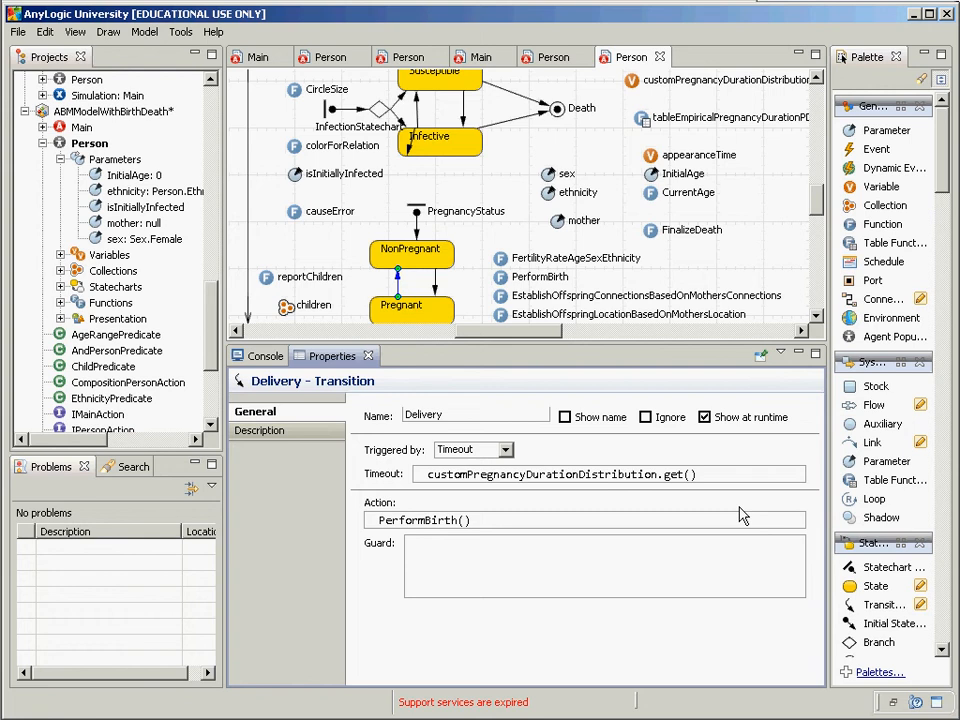
pyautogui.hotkey('alt', 'Tab')
pyautogui.hotkey('alt', 'Tab')
pyautogui.hotkey('alt', 'shift', 'Tab')
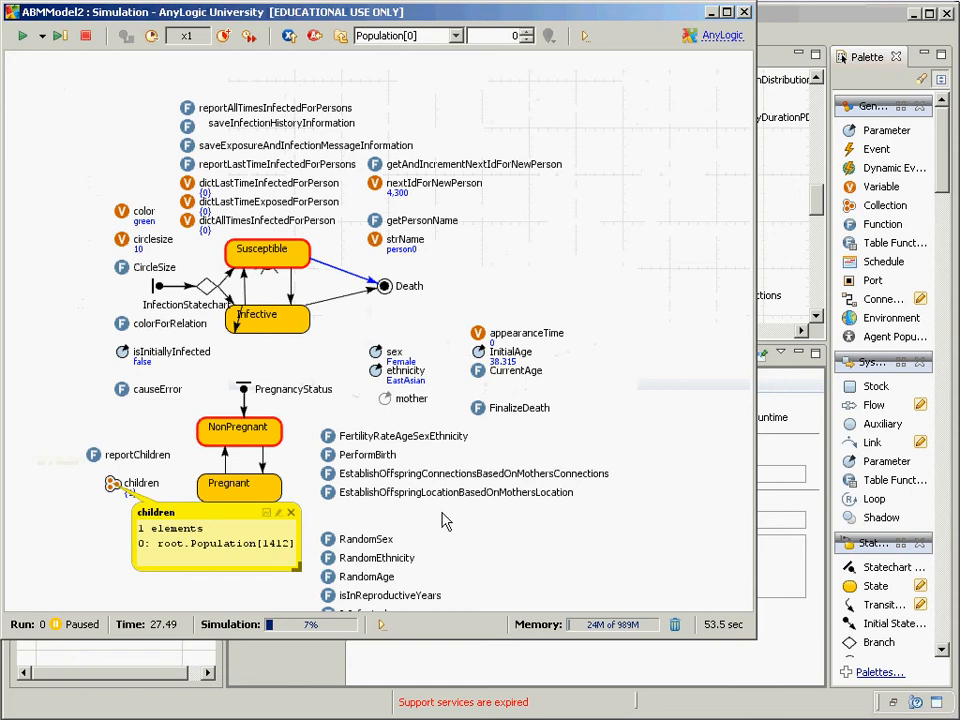
# Step: Pan Population[0]'s view, go up to root:Main, then return to the model editor
pyautogui.moveTo(386, 516)
pyautogui.mouseDown()
pyautogui.moveTo(437, 471)
pyautogui.moveTo(378, 518)
pyautogui.mouseUp()
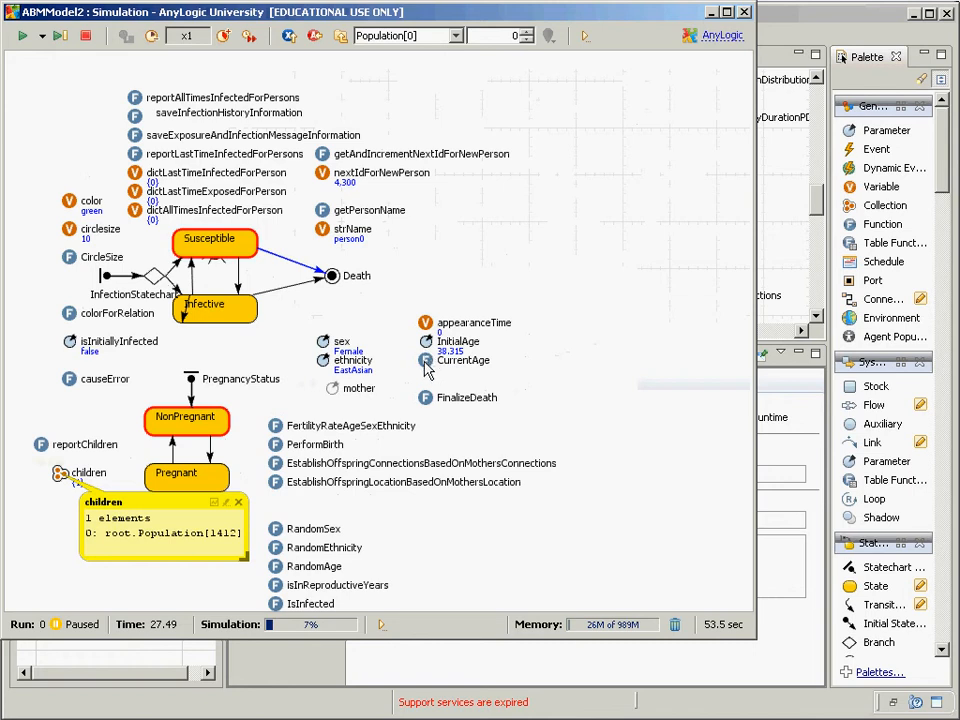
pyautogui.hotkey('alt', 'Tab')
pyautogui.hotkey('alt', 'Tab')
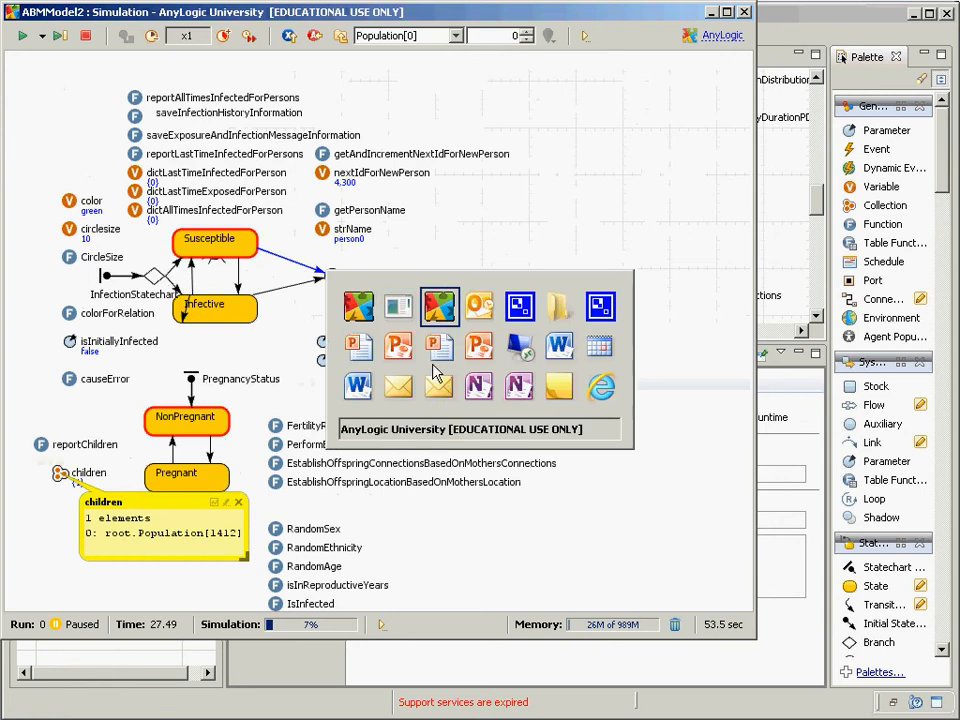
pyautogui.hotkey('alt', 'shift', 'Tab')
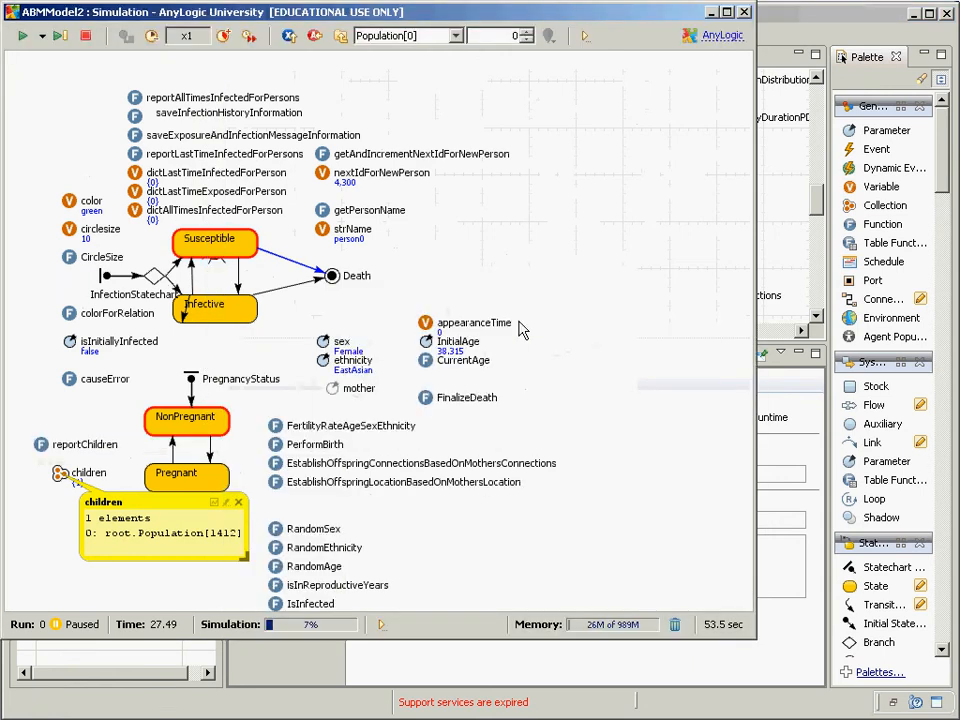
pyautogui.click(340, 37)
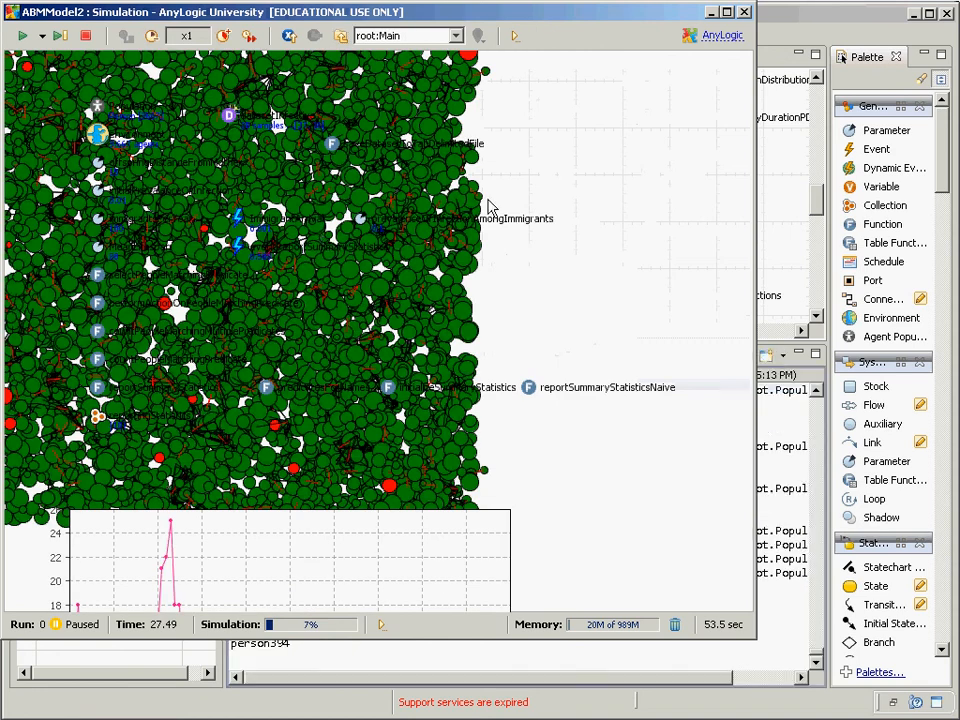
pyautogui.click(810, 5)
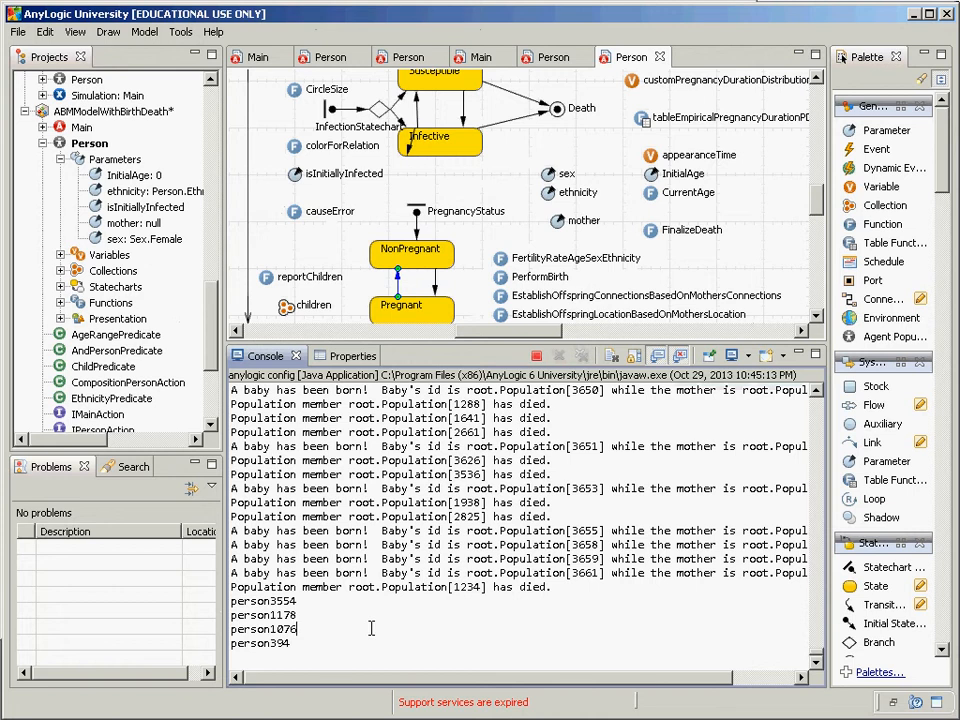
# Step: Scroll the Person diagram to the top and select the oval shape at its top-left
pyautogui.click(306, 623)
pyautogui.click(816, 82)
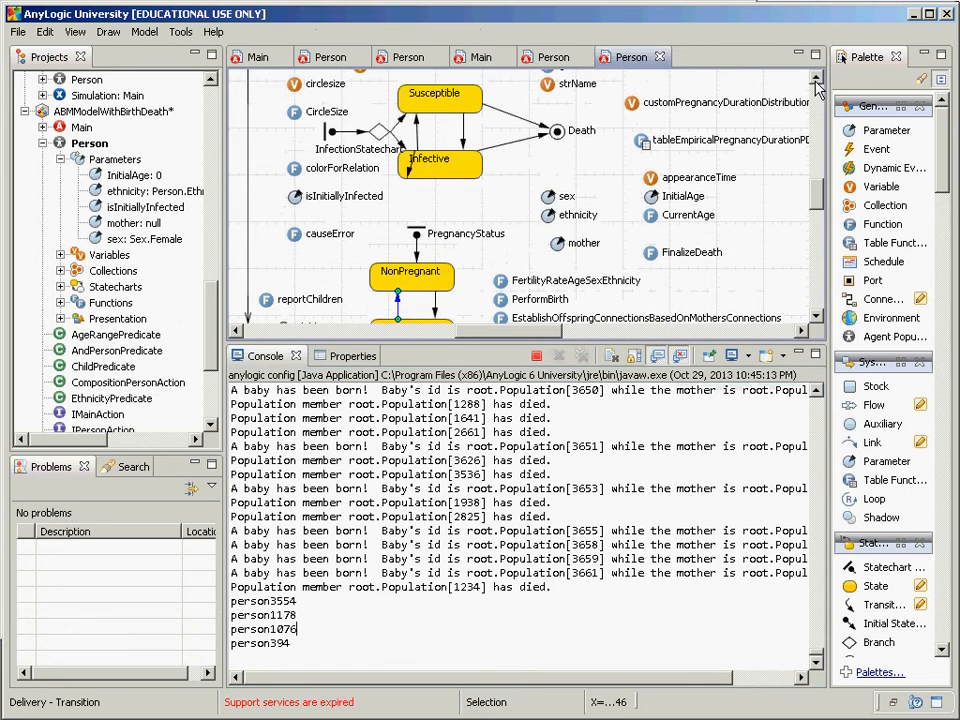
pyautogui.click(816, 82)
pyautogui.click(816, 82)
pyautogui.click(816, 82)
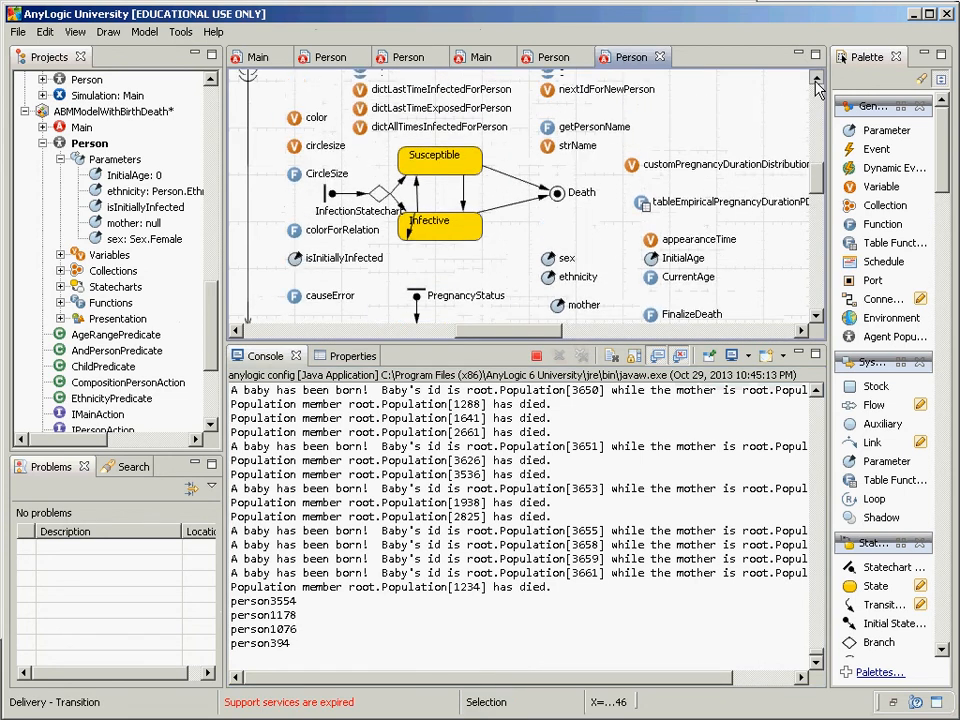
pyautogui.click(816, 82)
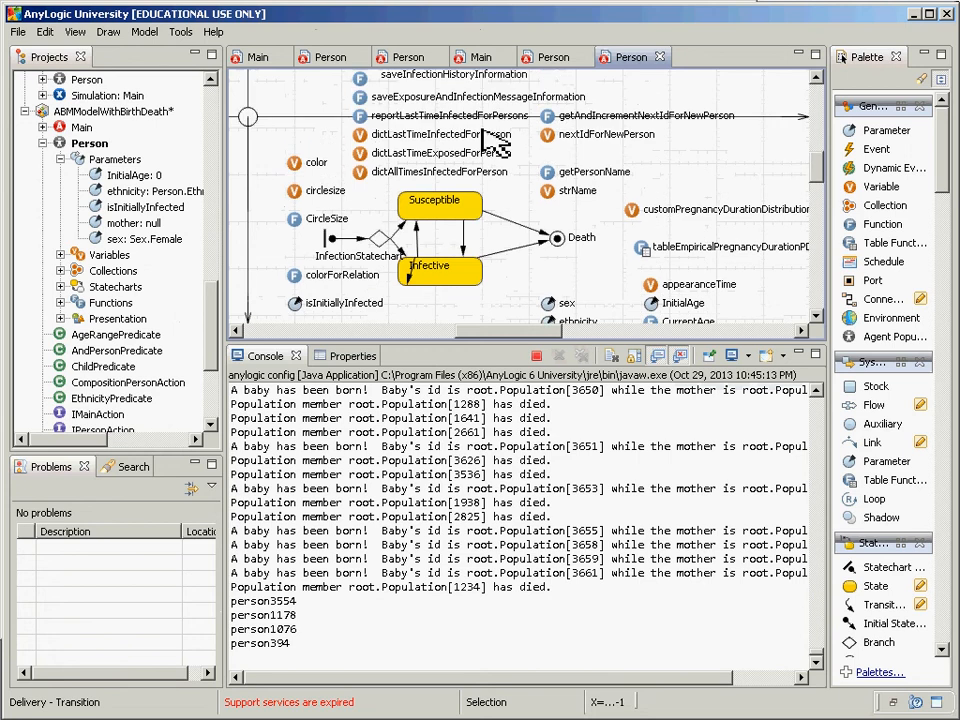
pyautogui.doubleClick(253, 115)
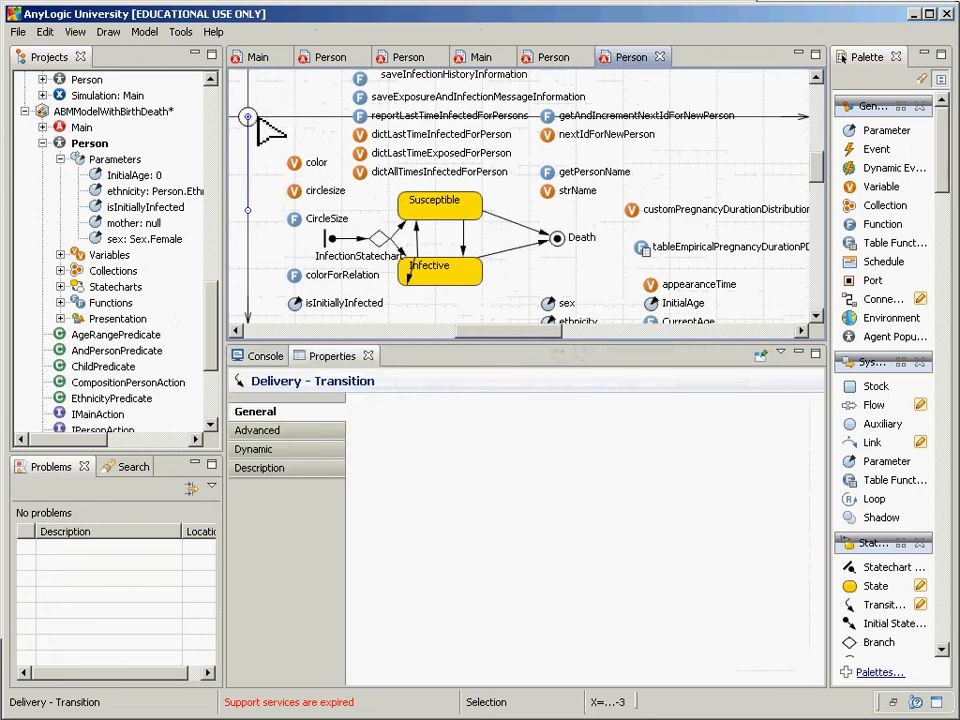
pyautogui.click(250, 115)
pyautogui.click(310, 298)
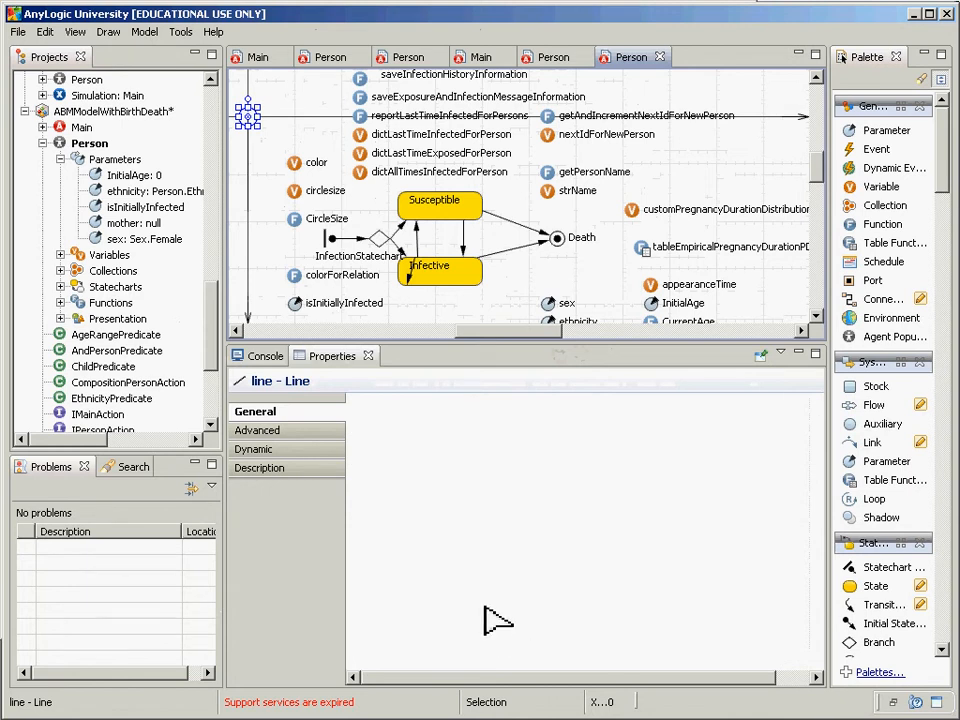
# Step: Show the oval's Dynamic properties, inspect CircleSize's CurrentAge scaling, then reselect the oval
pyautogui.click(305, 450)
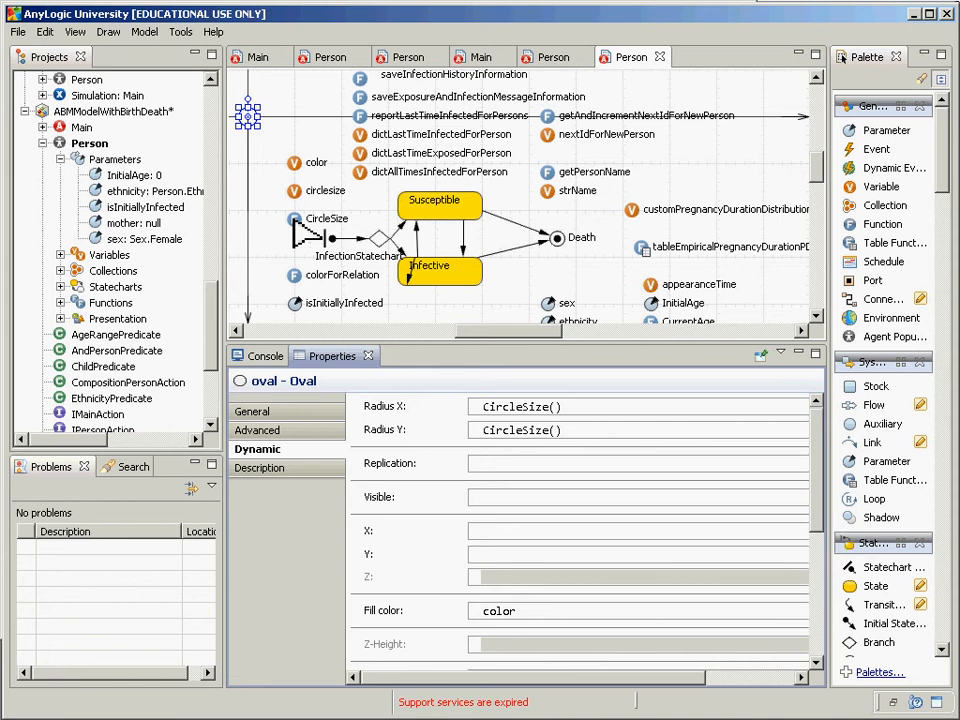
pyautogui.click(294, 221)
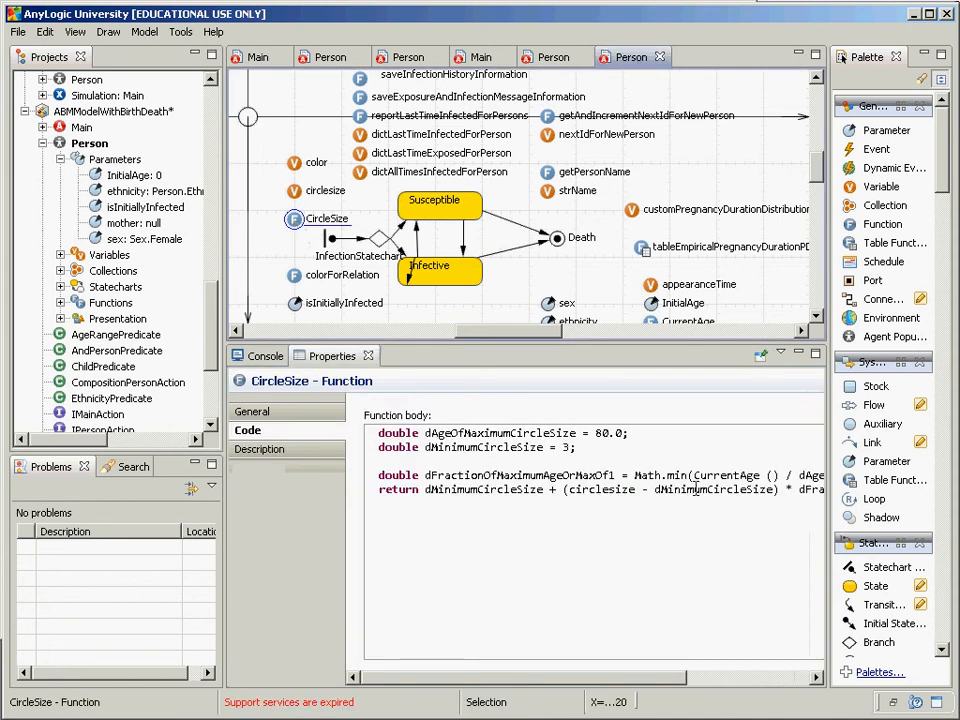
pyautogui.moveTo(694, 476); pyautogui.dragTo(781, 476)
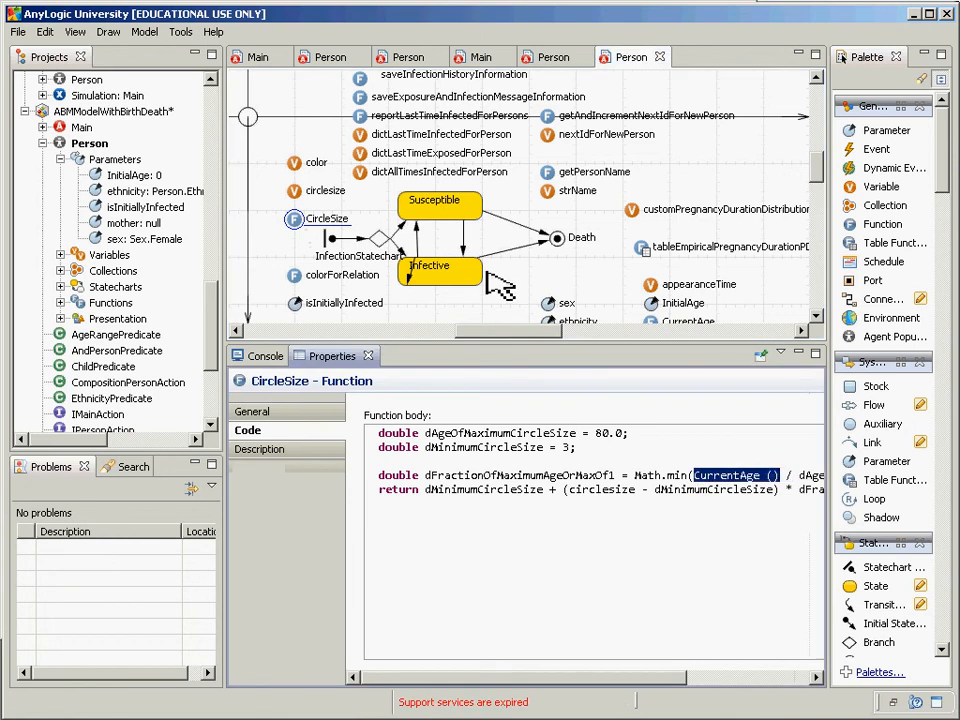
pyautogui.click(256, 118)
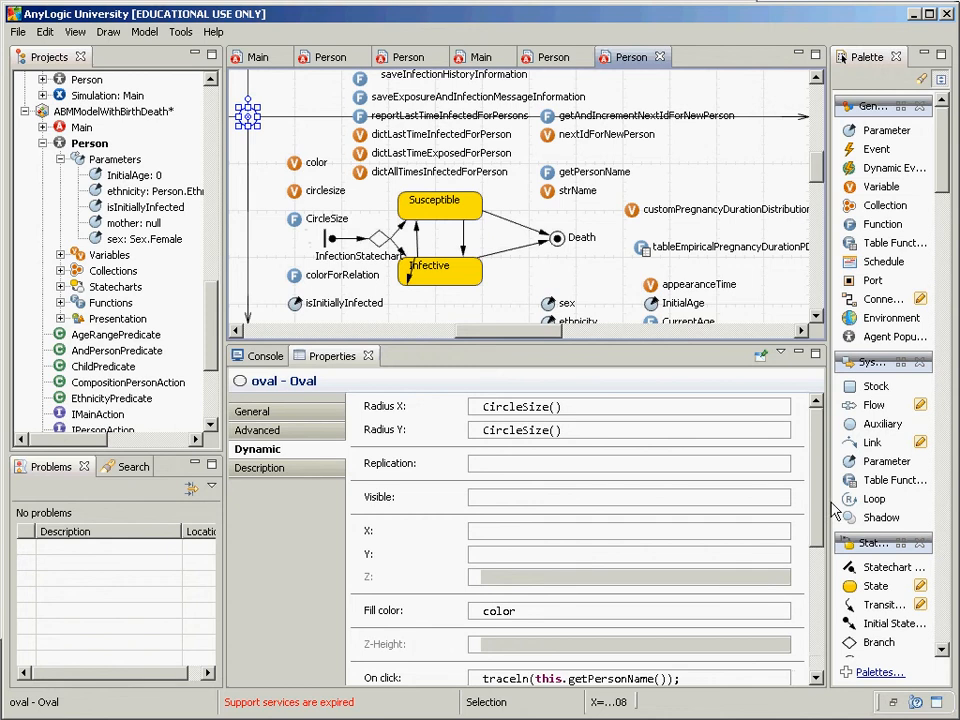
# Step: Add the On click line traceln(" is " + this.CurrentAge() + " years old"); after the first trace
pyautogui.scroll(-3, 812, 556)
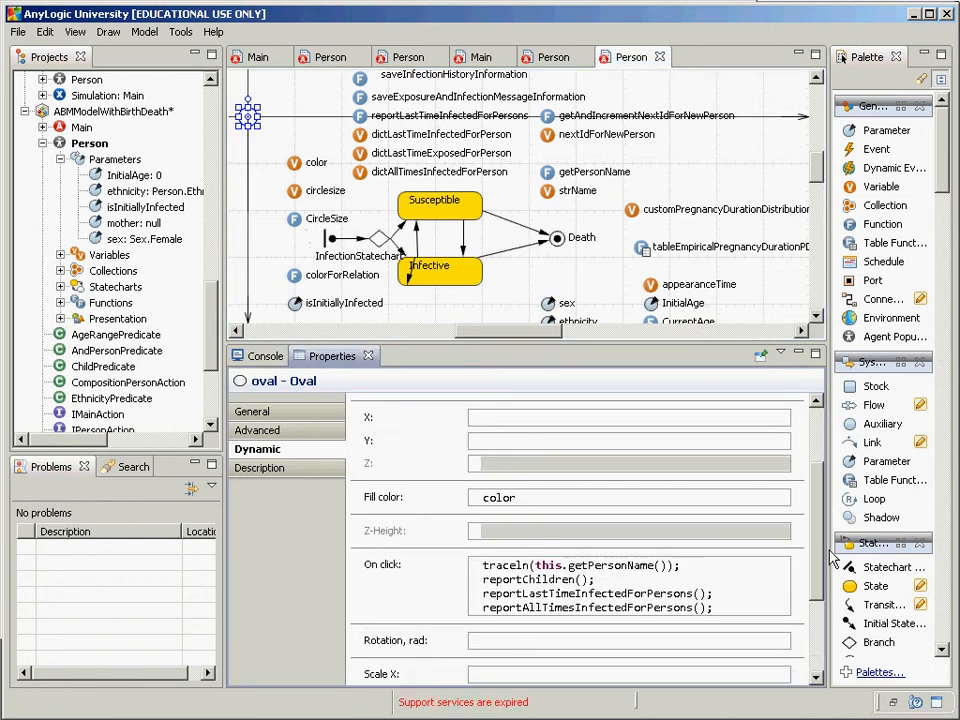
pyautogui.click(703, 594)
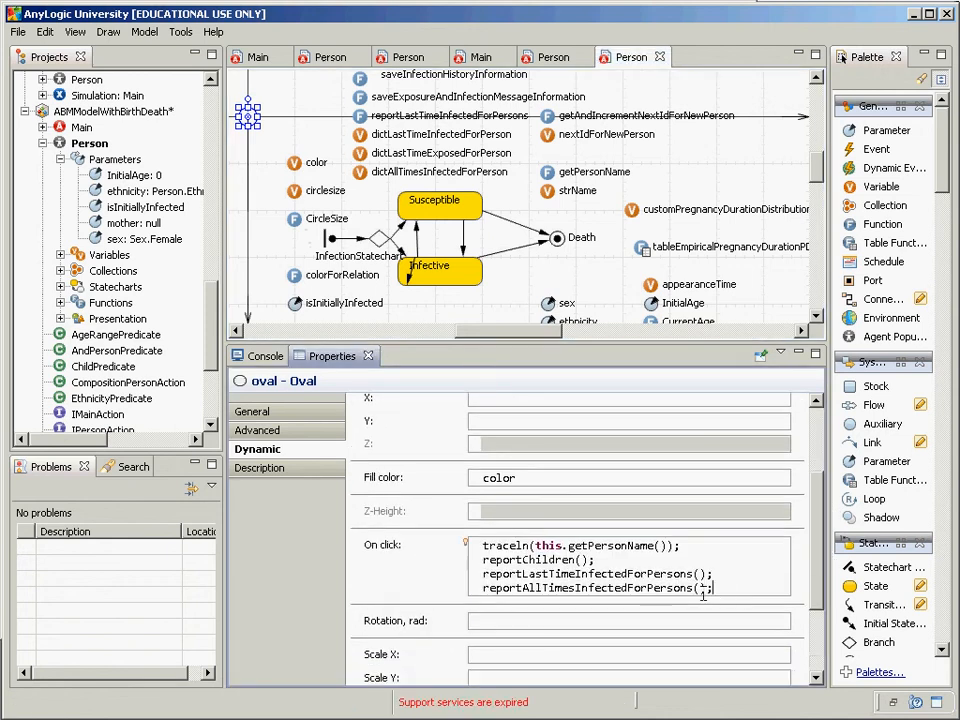
pyautogui.press('Return')
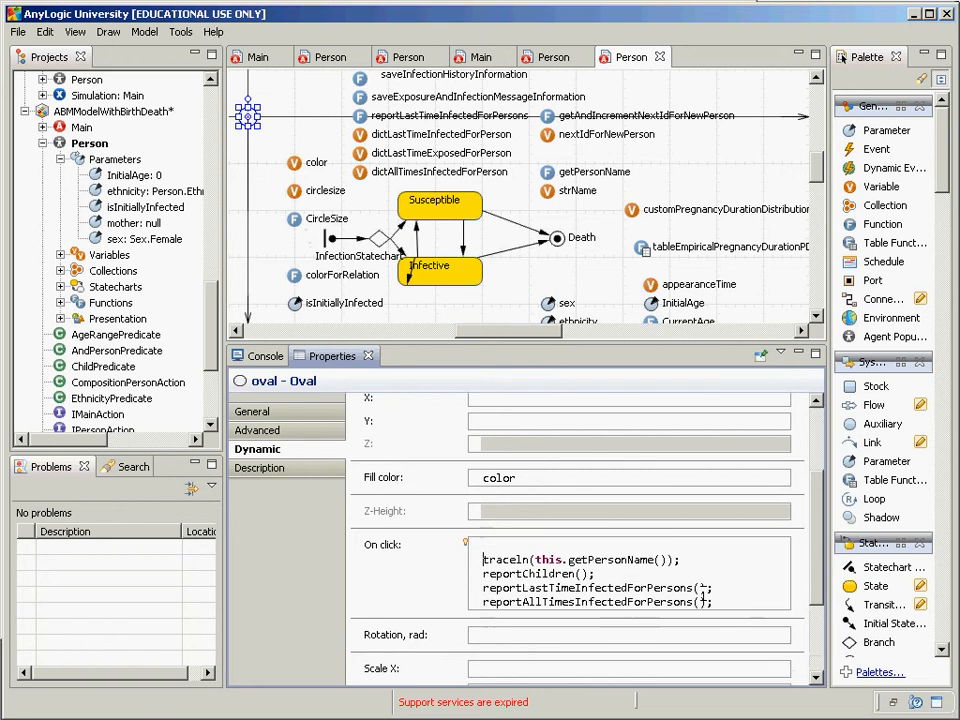
pyautogui.press('BackSpace')
pyautogui.press('End')
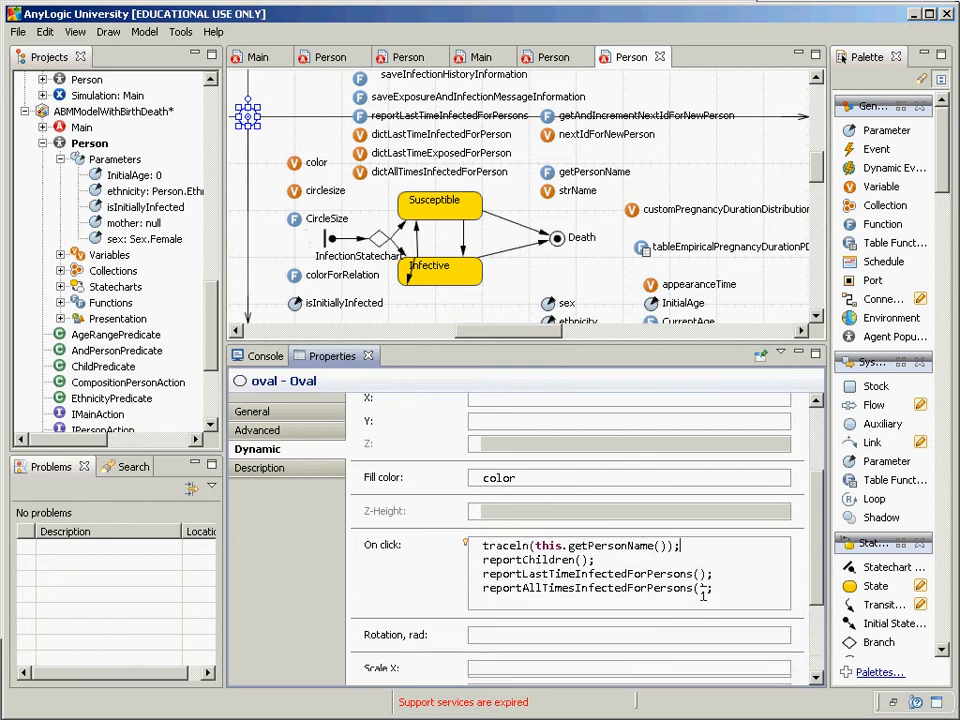
pyautogui.press('Return')
pyautogui.write('trace')
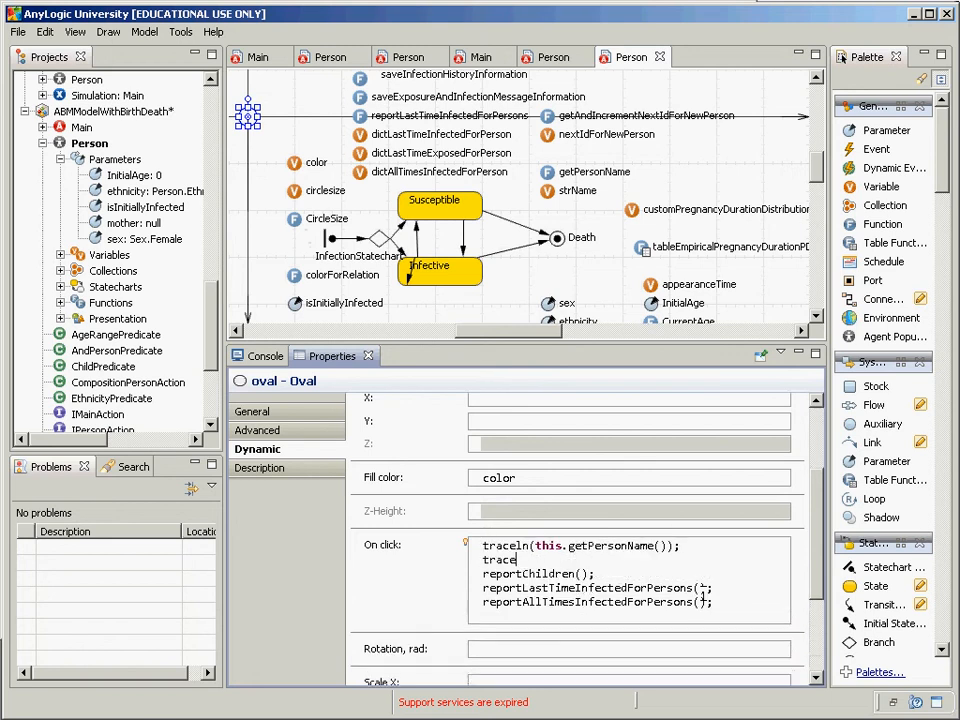
pyautogui.write('ln(" is " + this.g')
pyautogui.press('BackSpace')
pyautogui.write('CurrentAge() ')
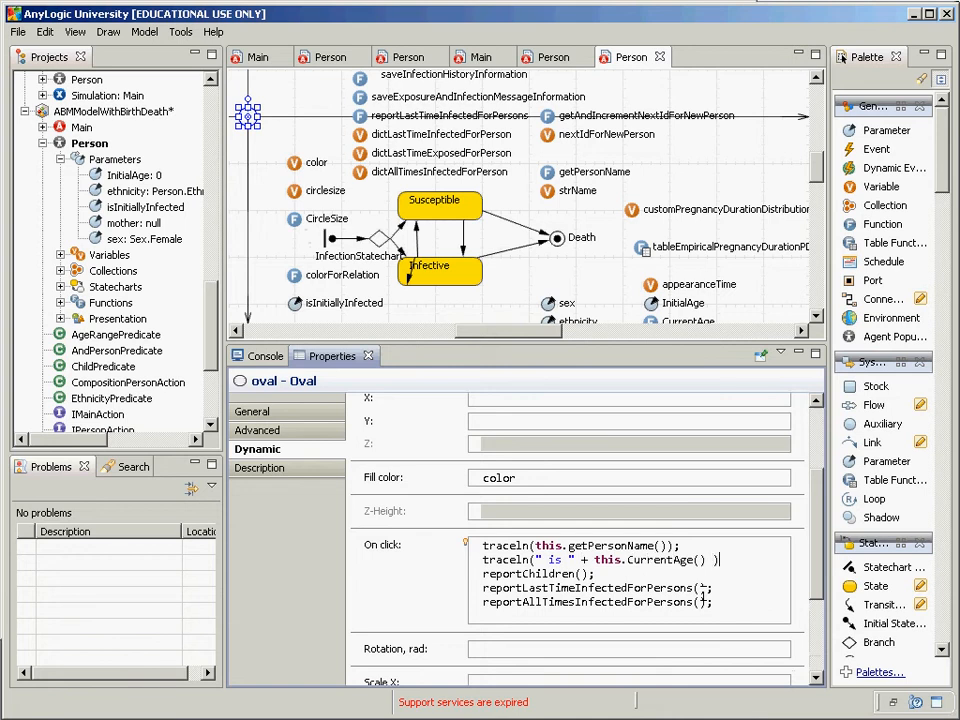
pyautogui.write('+ " yesars old')
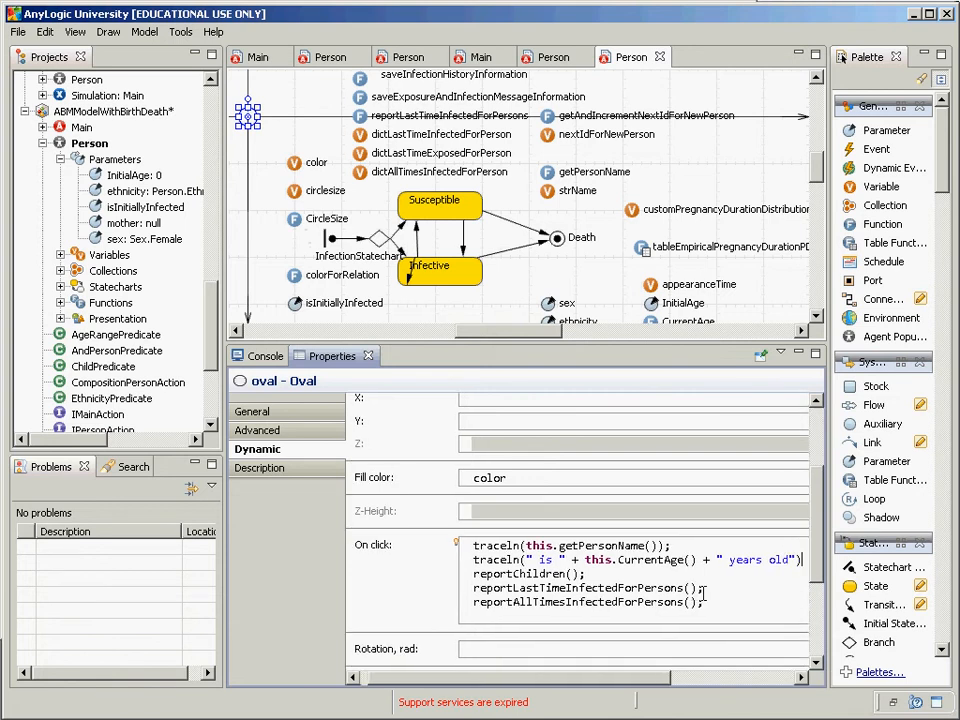
pyautogui.write(';')
pyautogui.press('Up')
pyautogui.press('Home')
pyautogui.press('Down')
pyautogui.hotkey('alt', 'Tab')
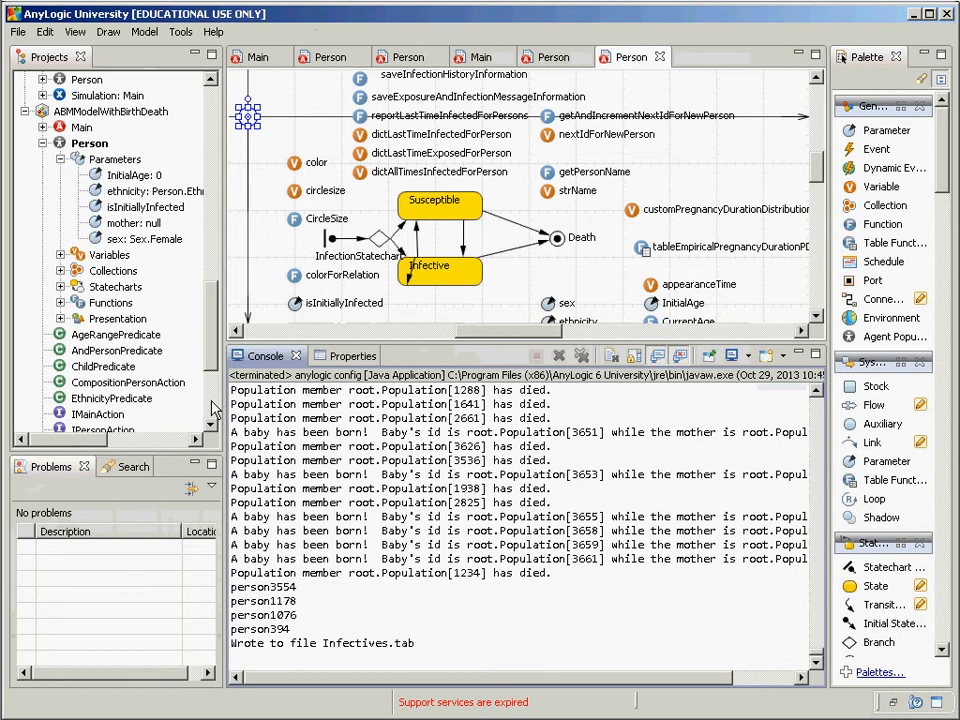
# Step: Run the Simulation: Main experiment and start the model in its Main view
pyautogui.click(211, 405)
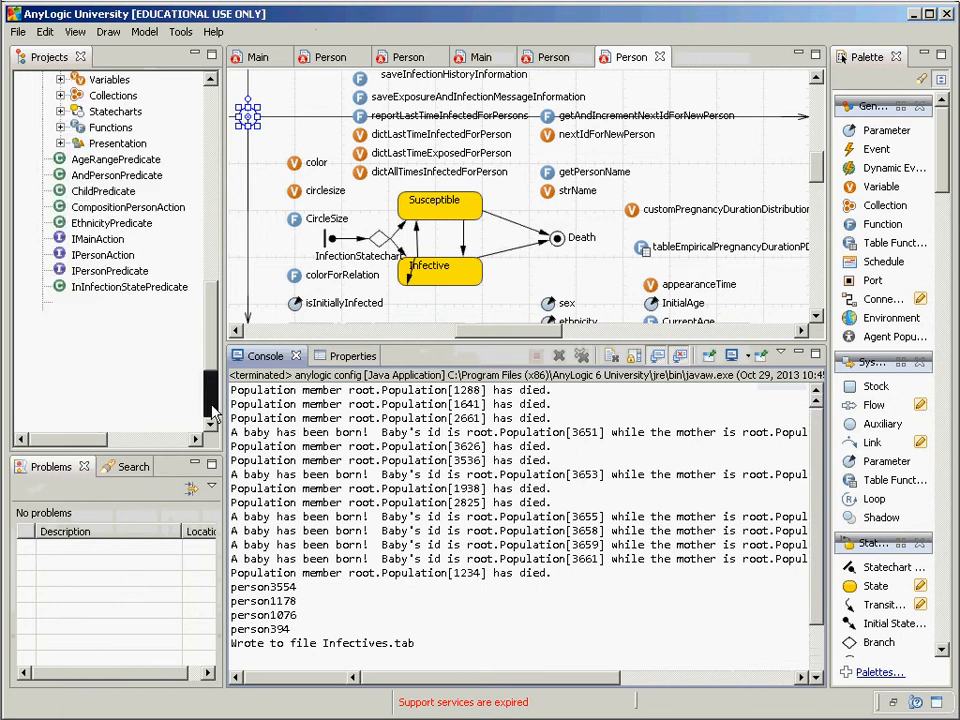
pyautogui.click(133, 399)
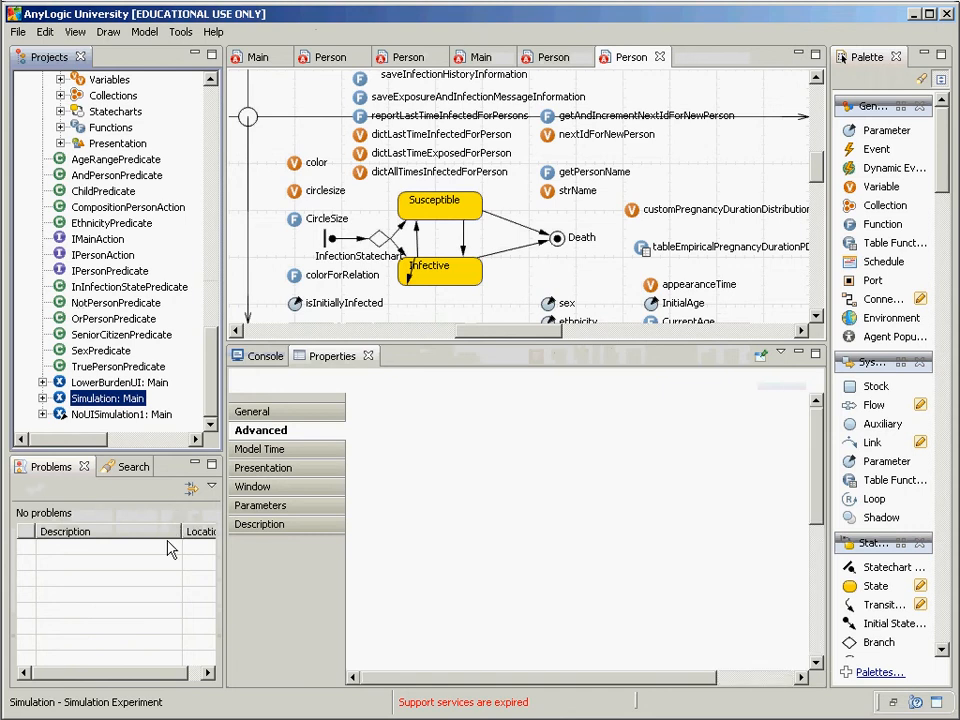
pyautogui.rightClick(131, 398)
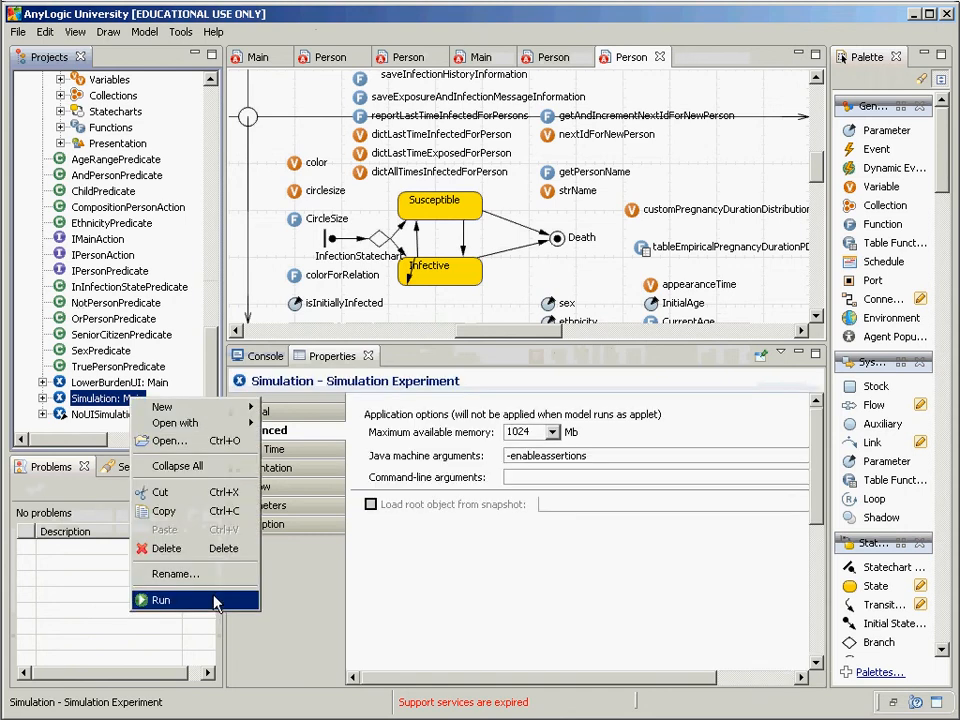
pyautogui.click(213, 600)
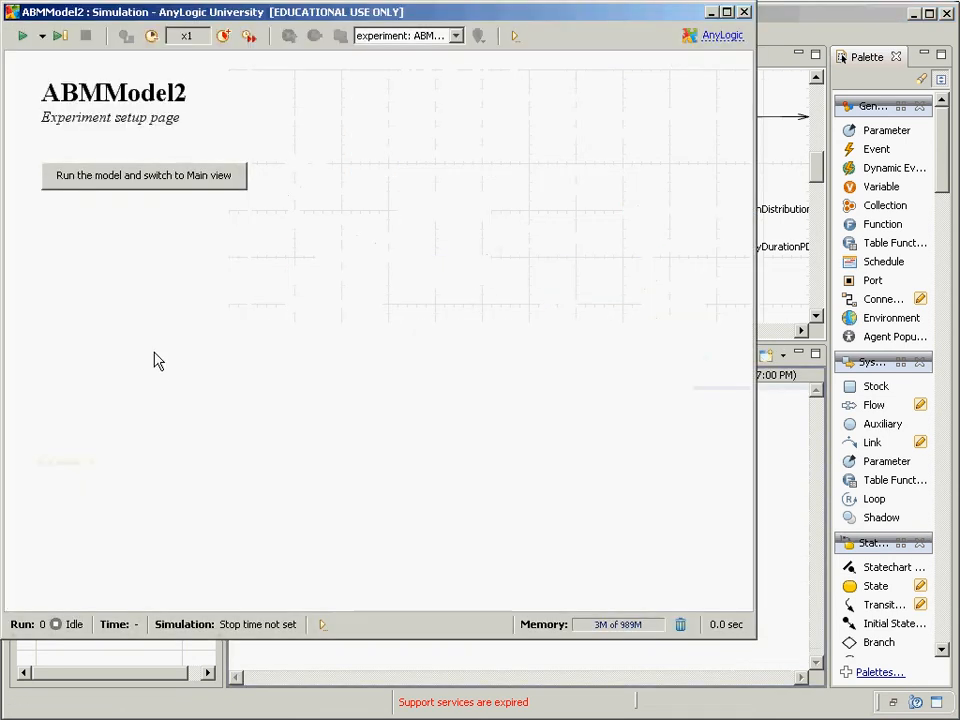
pyautogui.click(130, 182)
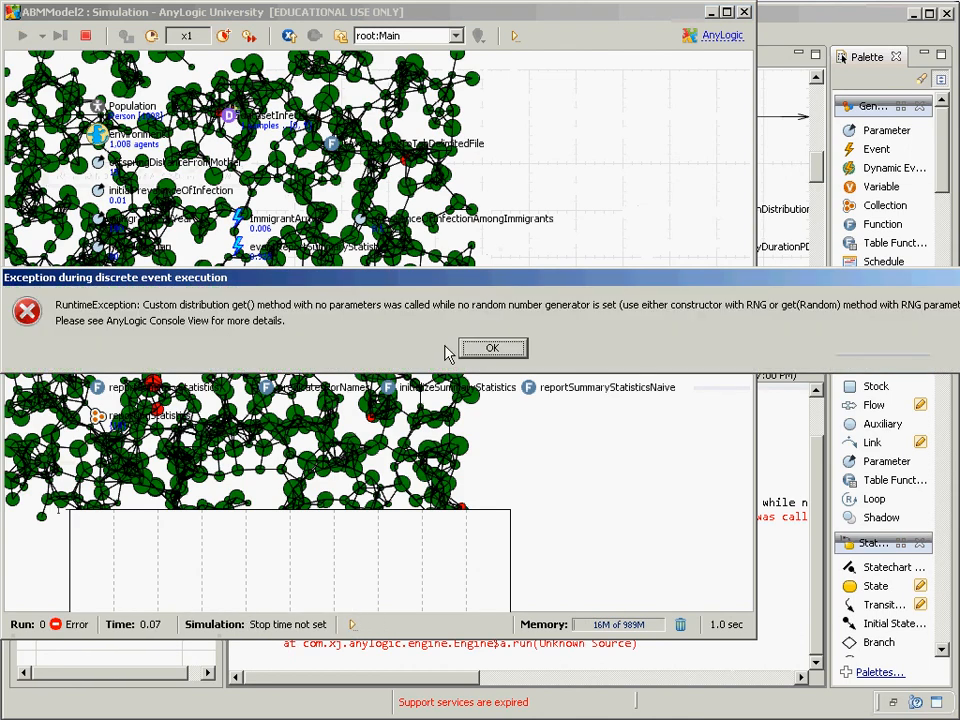
# Step: Dismiss the CustomDistribution get() exception dialog and return to the model editor
pyautogui.click(492, 354)
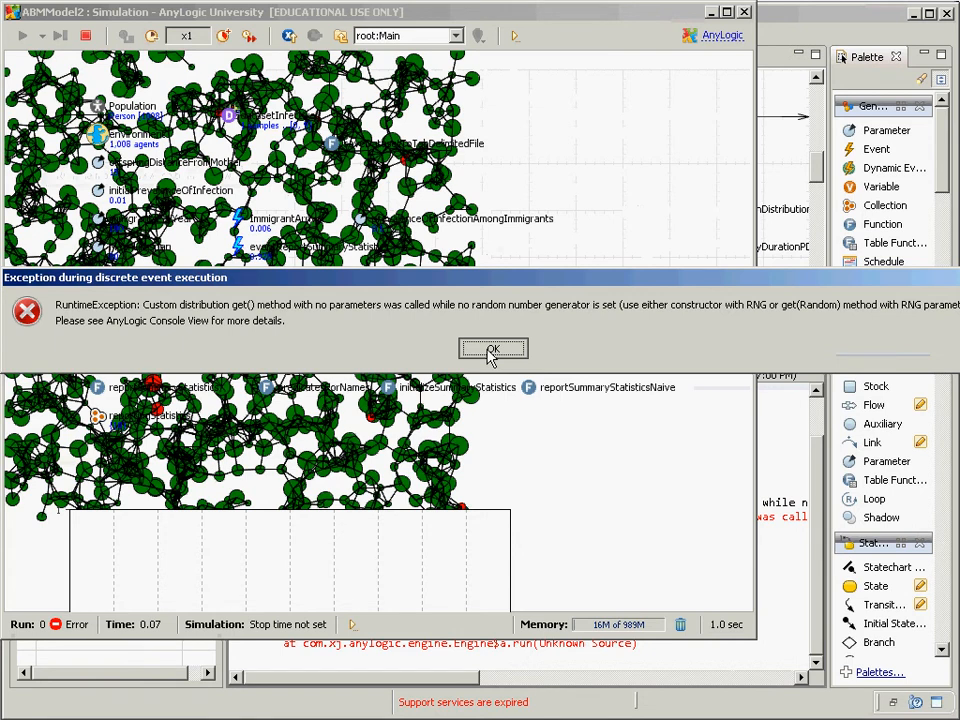
pyautogui.click(489, 355)
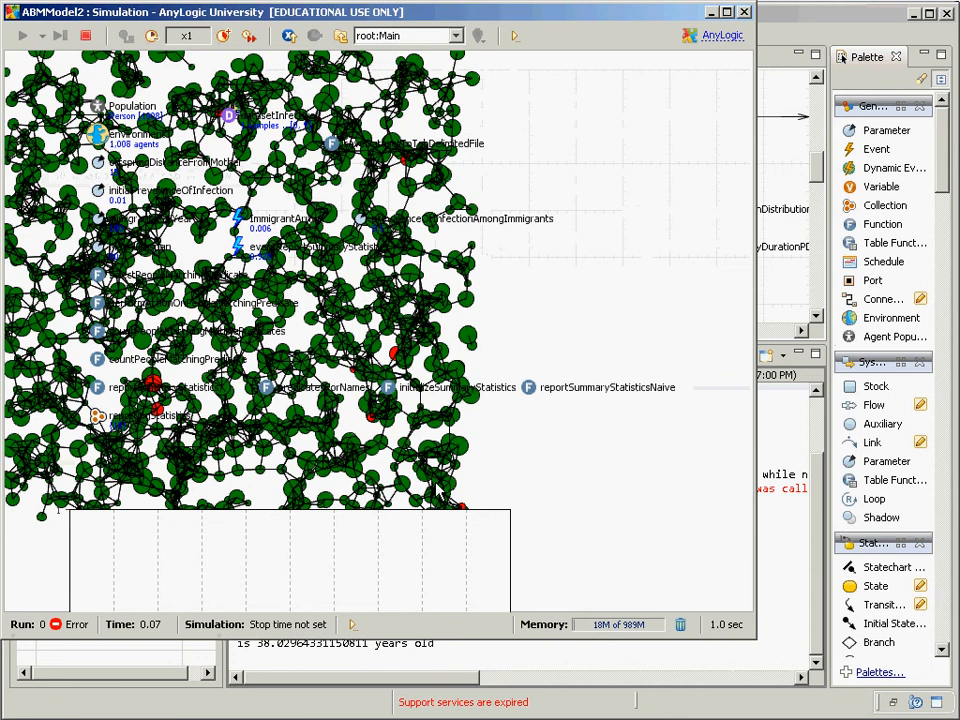
pyautogui.click(405, 666)
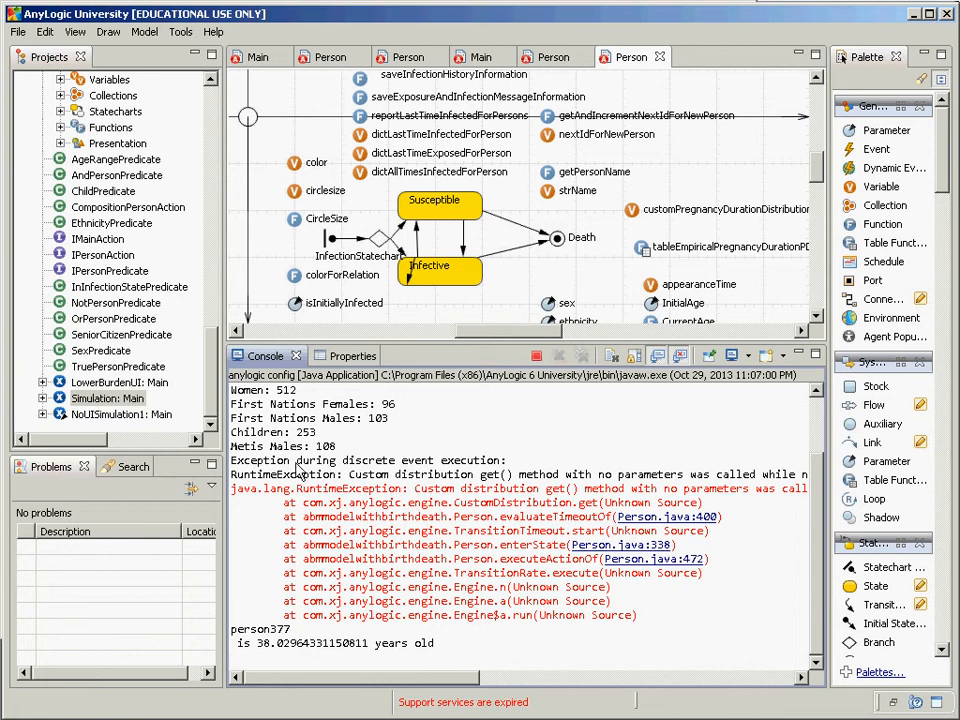
# Step: View Population[0]'s diagram in the simulation, then close the simulation window
pyautogui.hotkey('alt', 'Tab')
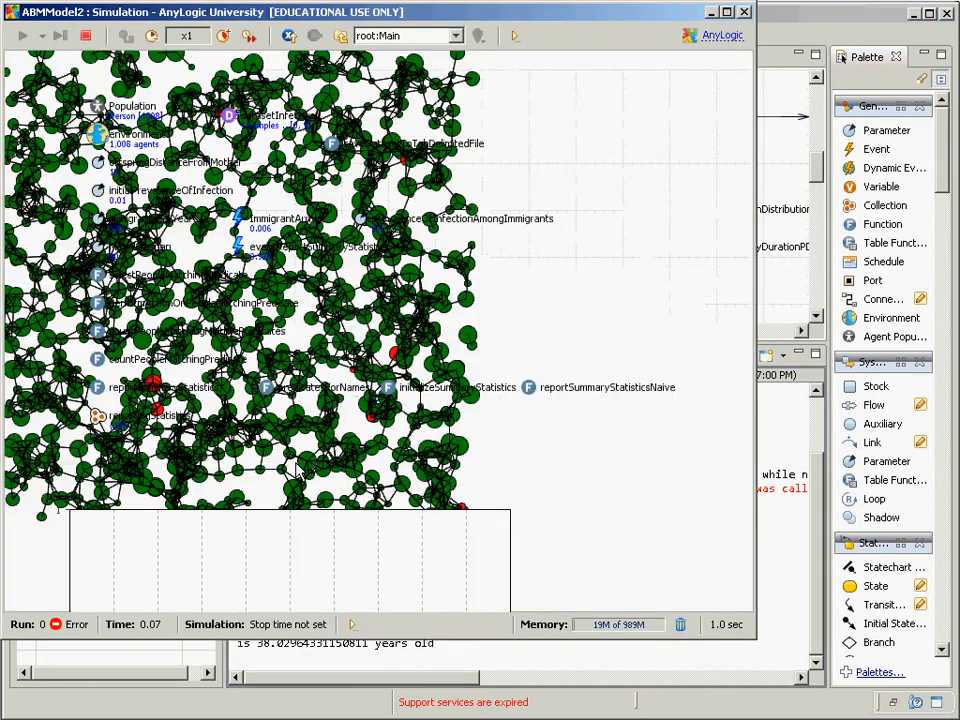
pyautogui.click(380, 36)
pyautogui.click(410, 68)
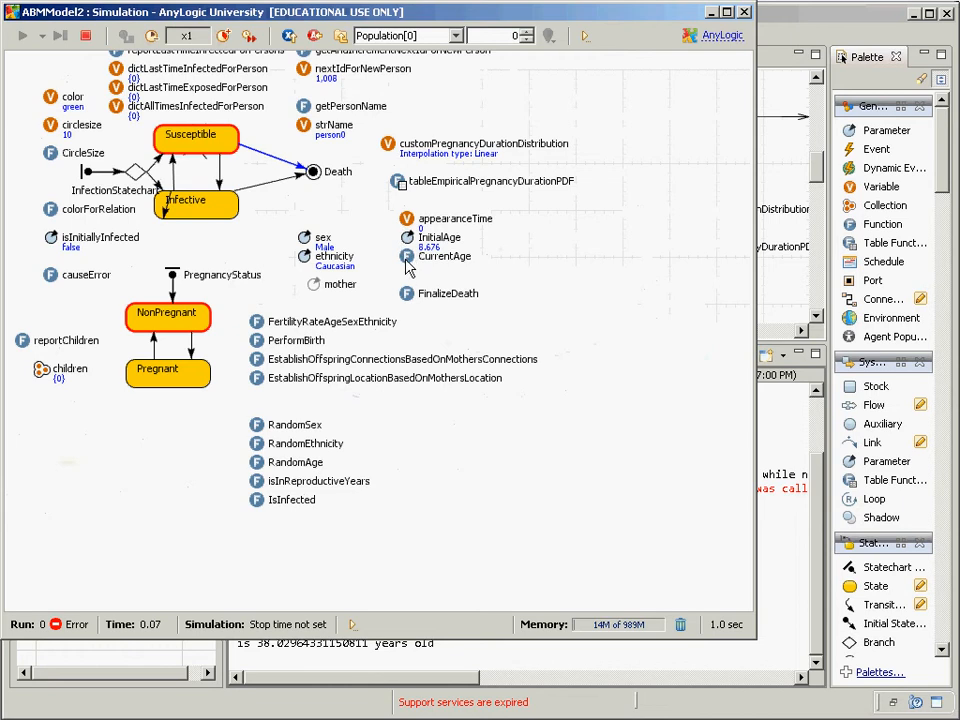
pyautogui.click(744, 14)
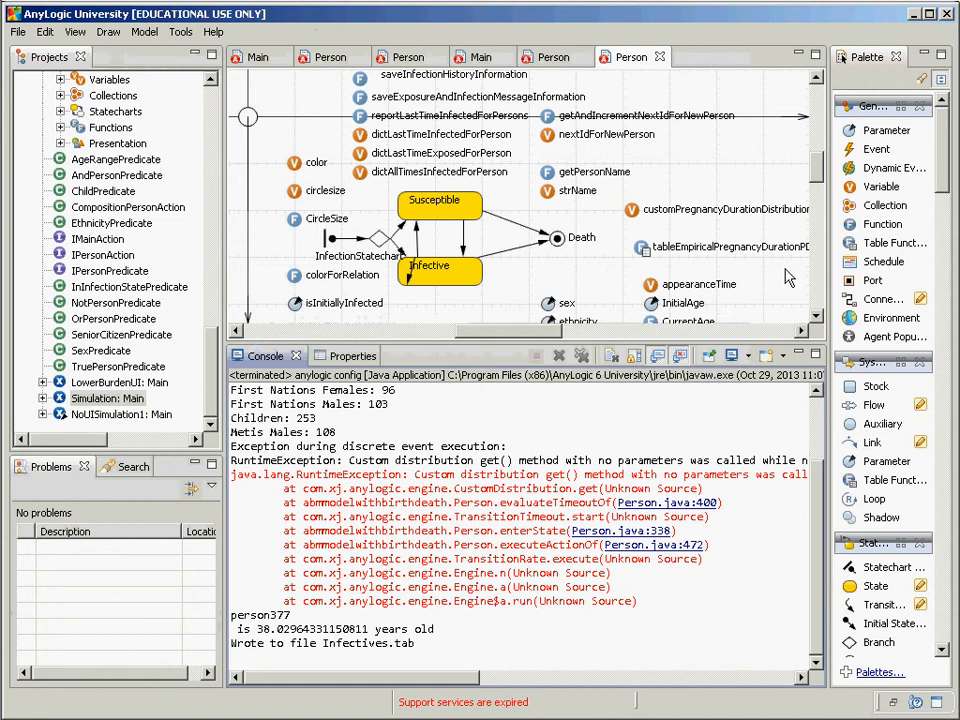
# Step: Open the CurrentAge function's code from the Person diagram
pyautogui.click(817, 323)
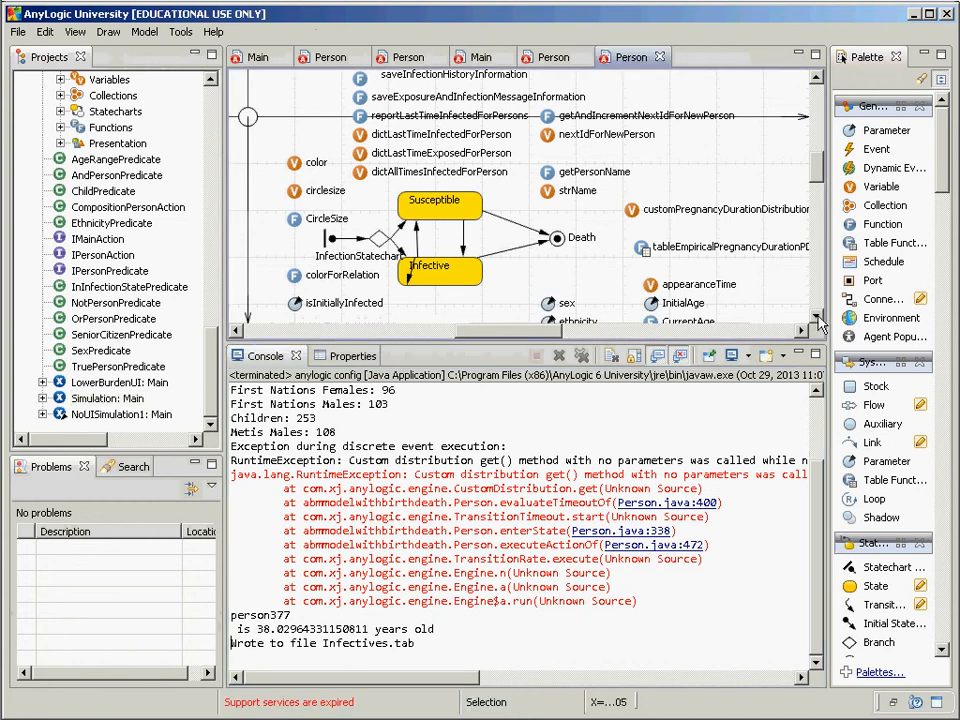
pyautogui.scroll(-3, 795, 314)
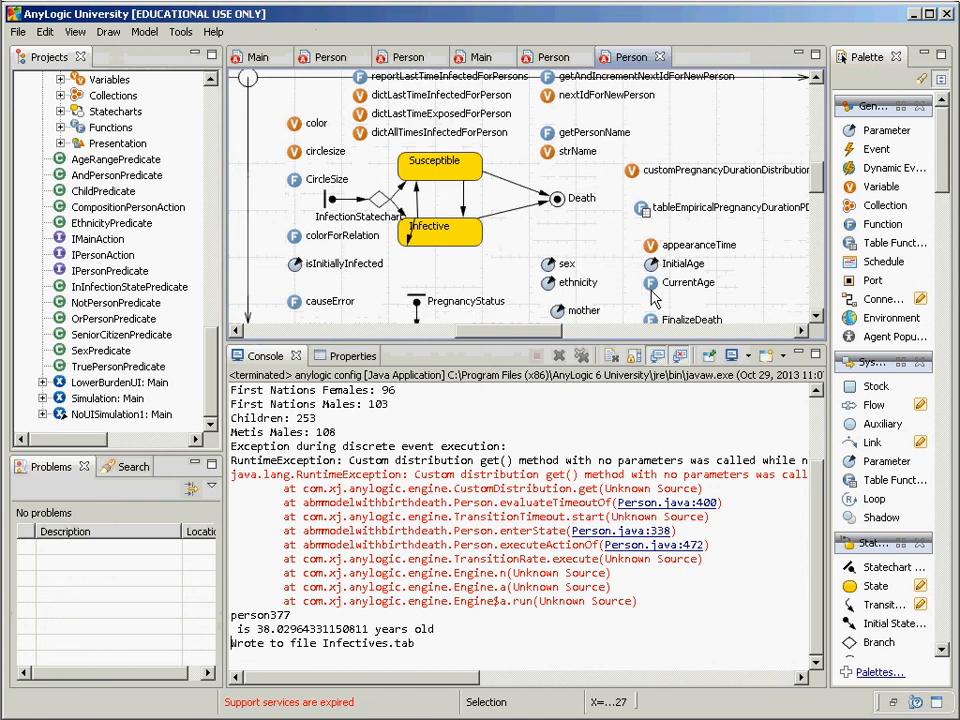
pyautogui.doubleClick(652, 285)
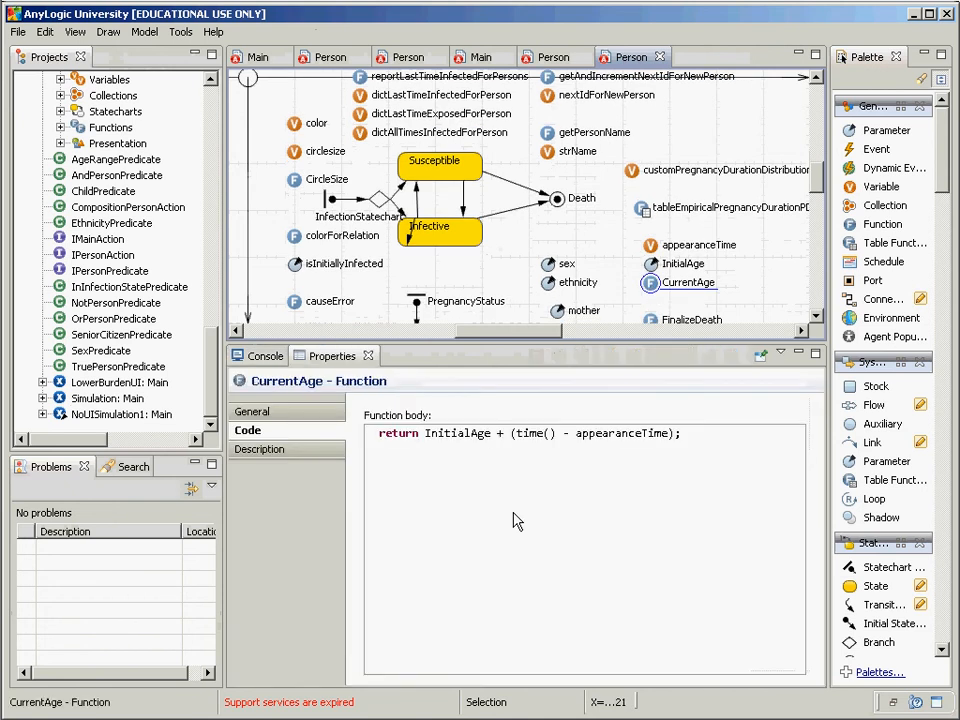
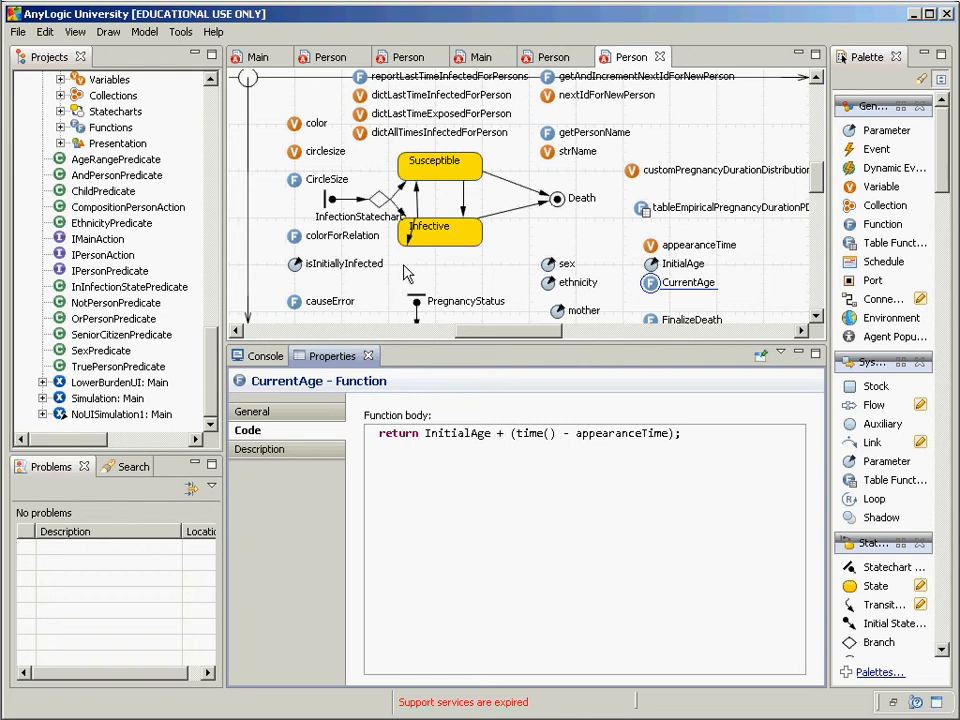
# Step: Inspect the dictLastTimeInfectedForPerson variable, the rate and message transitions, and the Infective state's entry action
pyautogui.click(405, 273)
pyautogui.scroll(3, 405, 273)
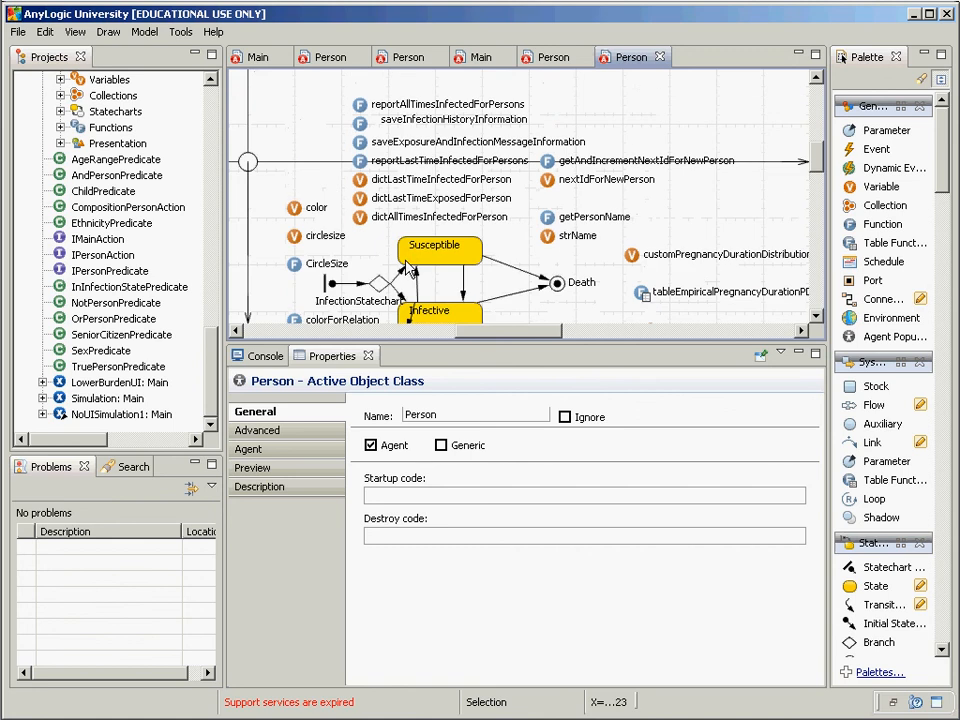
pyautogui.scroll(-1, 340, 222)
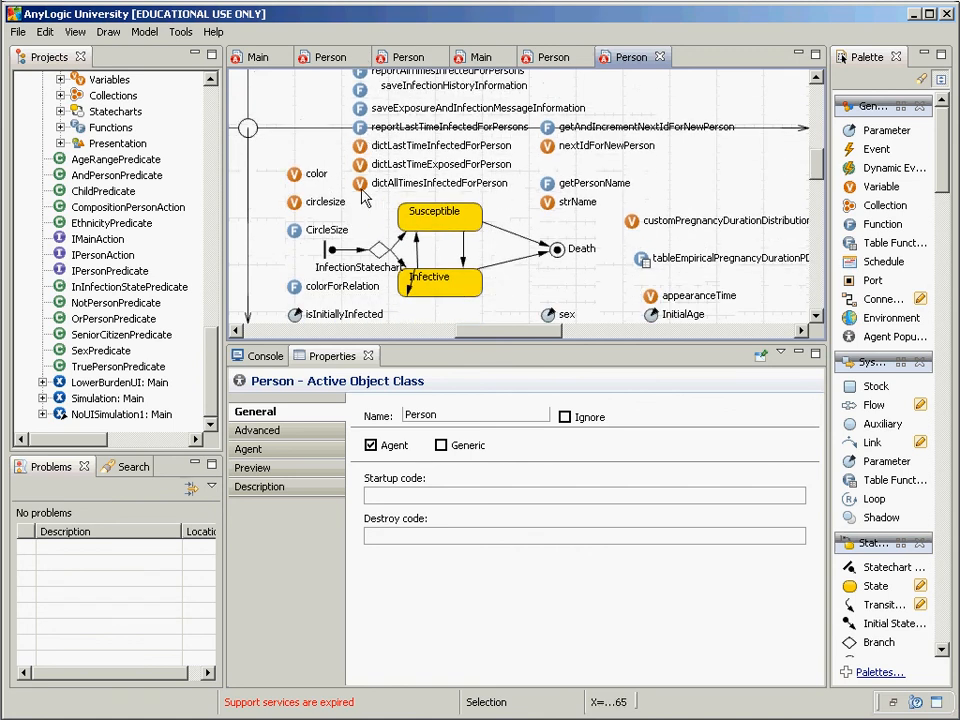
pyautogui.click(360, 146)
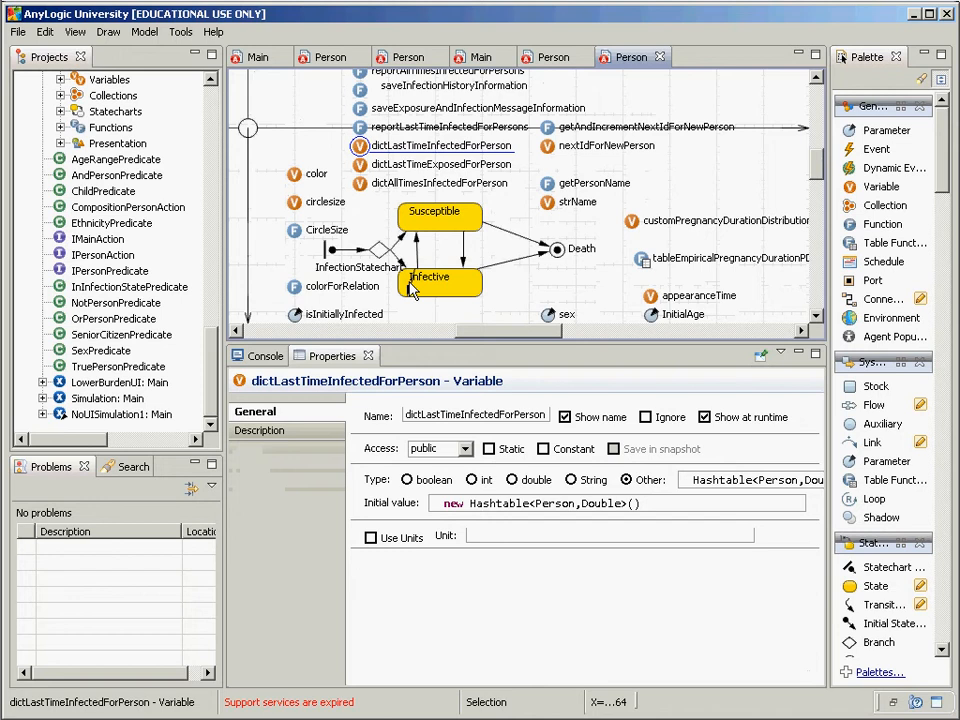
pyautogui.click(410, 288)
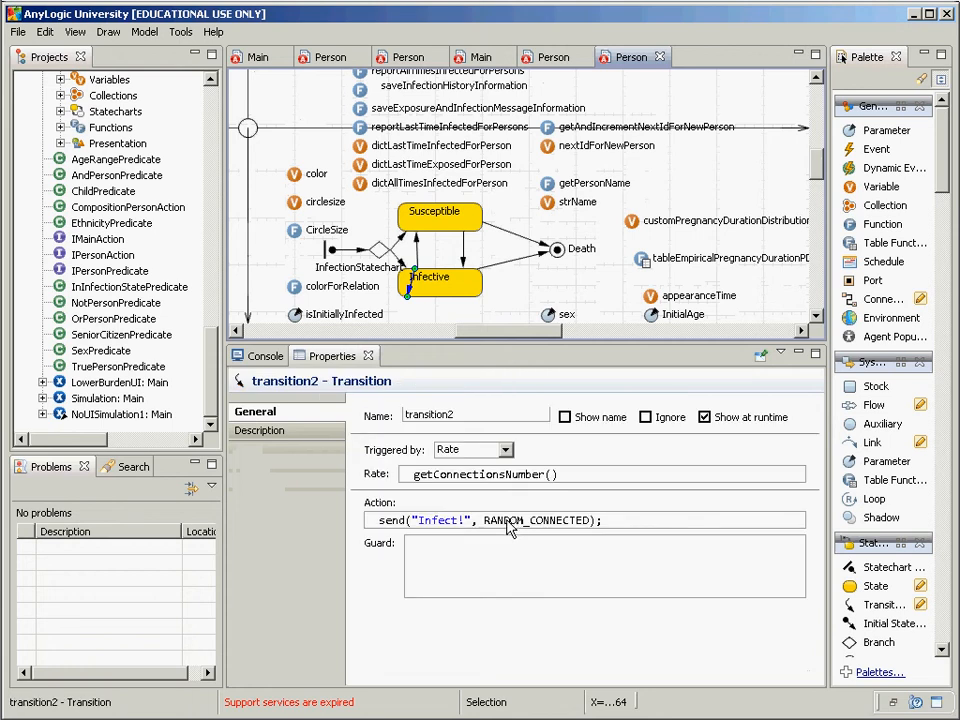
pyautogui.click(463, 258)
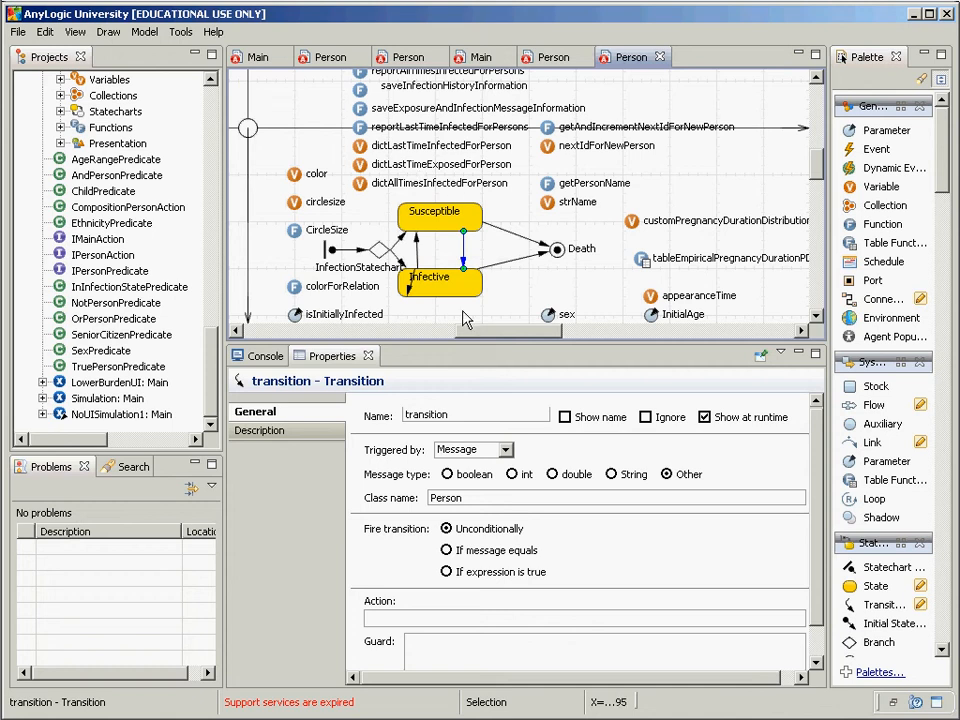
pyautogui.click(452, 288)
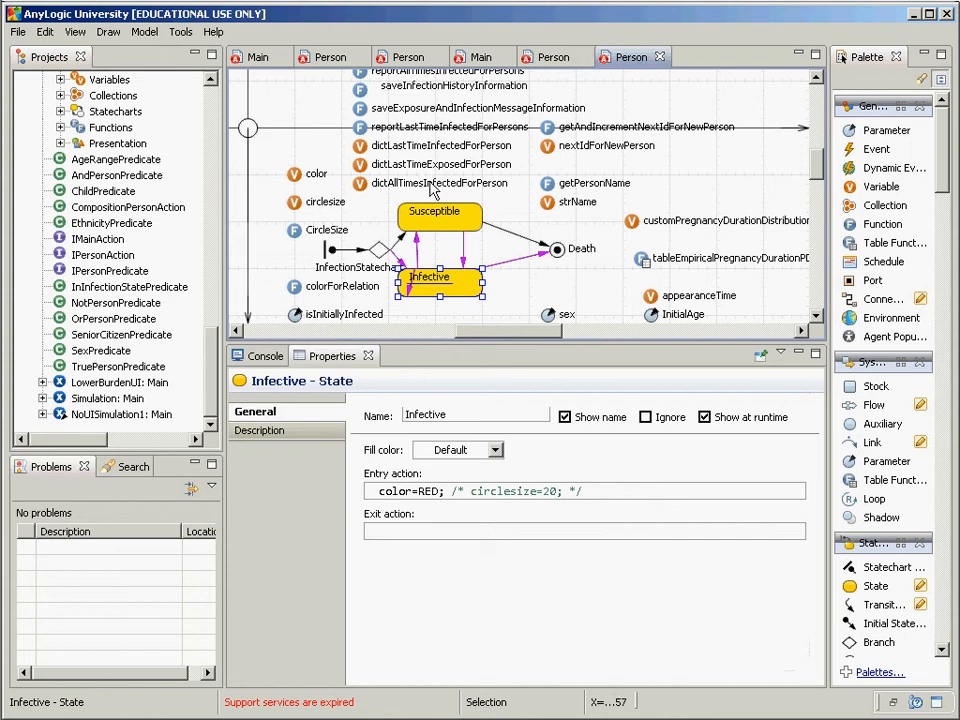
# Step: Search the workspace for 'dictLastTime' and expand the matching Person variables and functions
pyautogui.hotkey('ctrl', 'h')
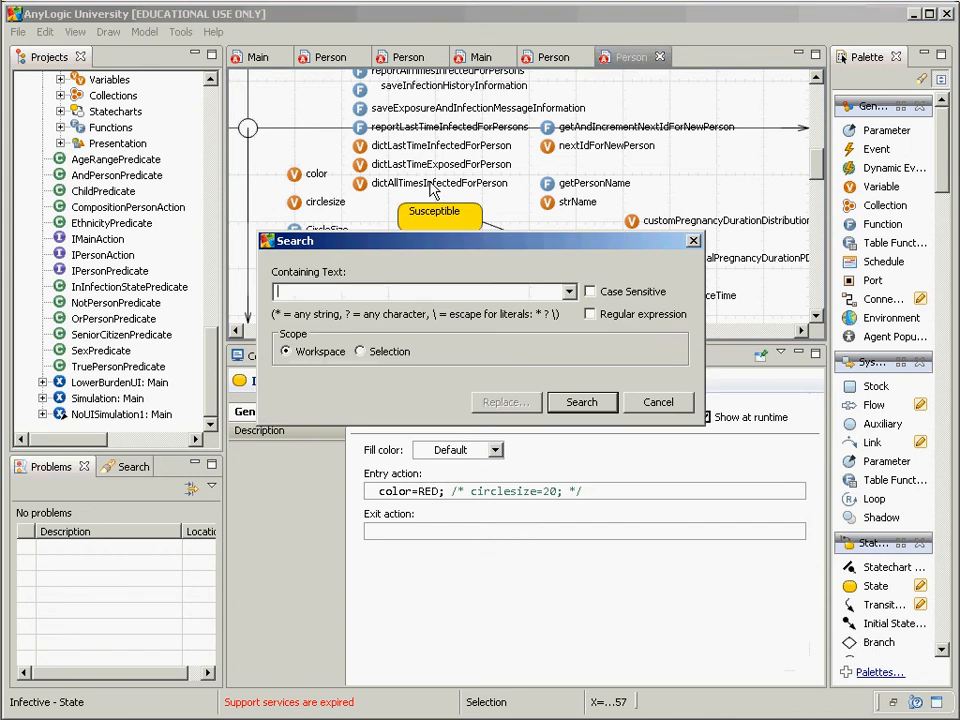
pyautogui.write('dictLastTime')
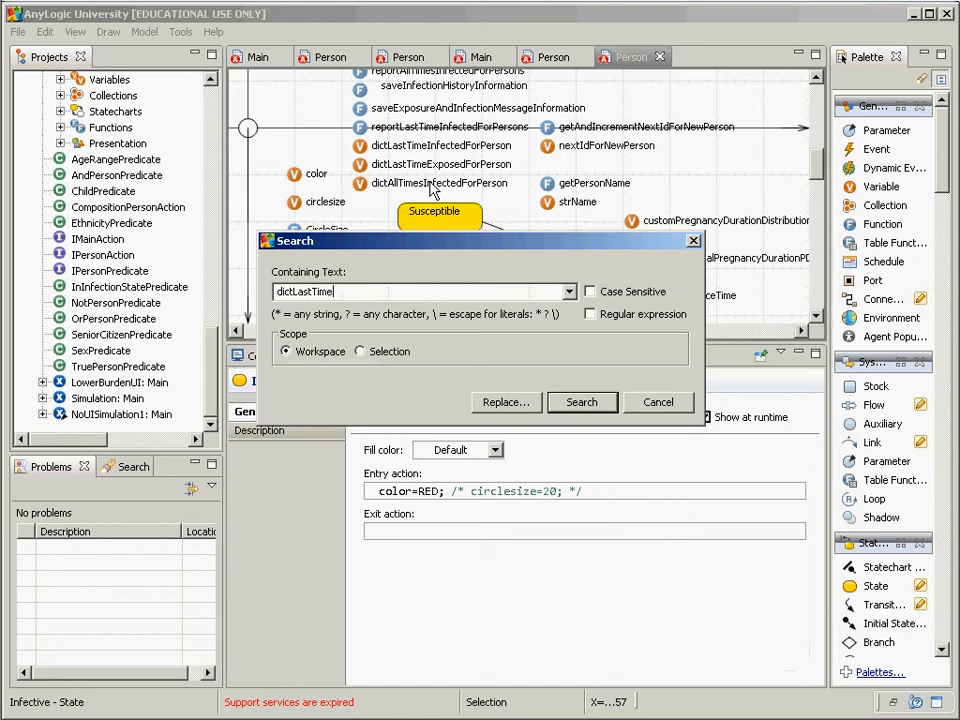
pyautogui.click(577, 410)
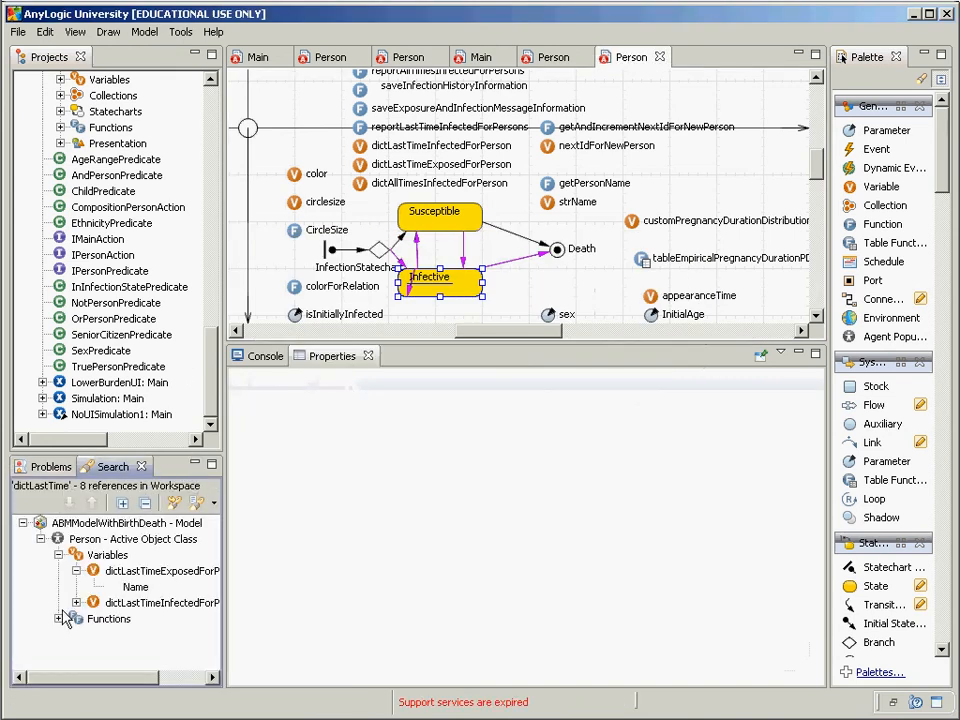
pyautogui.click(59, 619)
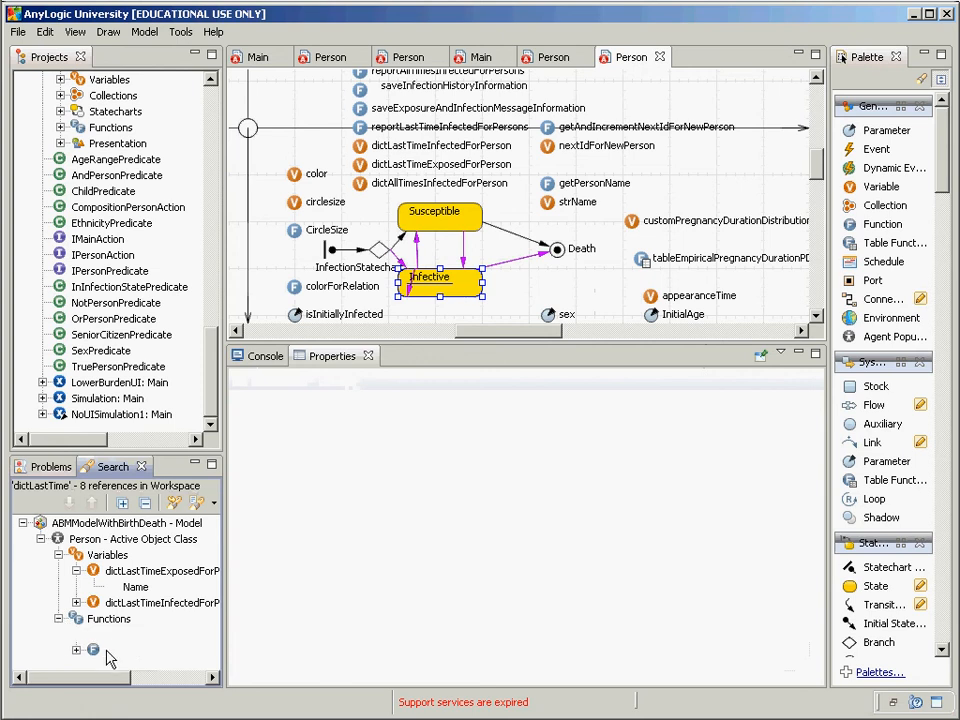
pyautogui.click(76, 603)
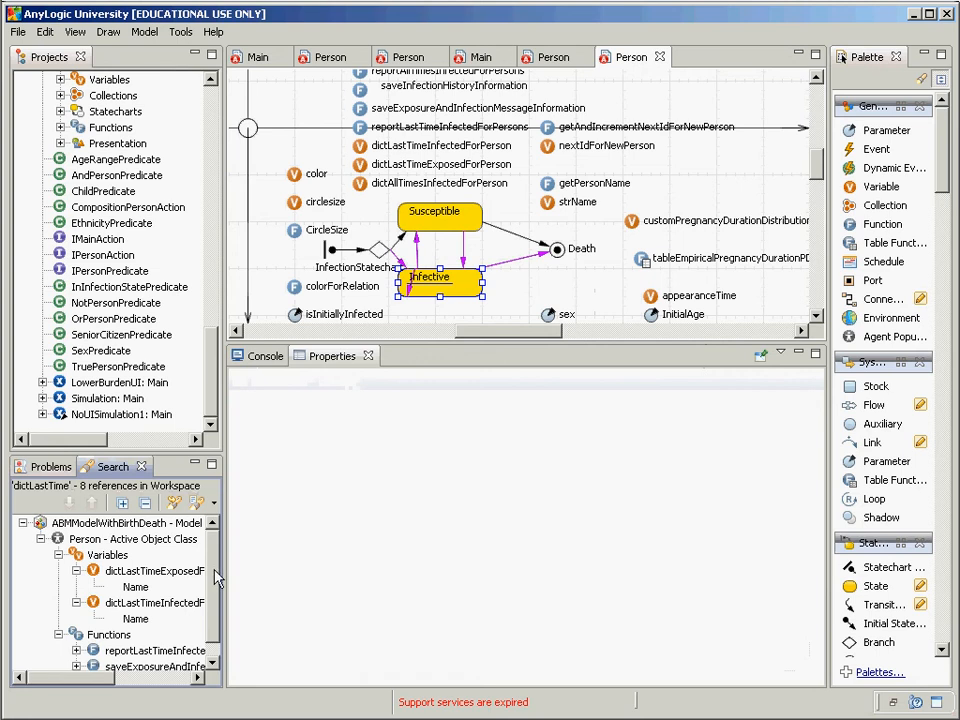
pyautogui.scroll(-1, 215, 592)
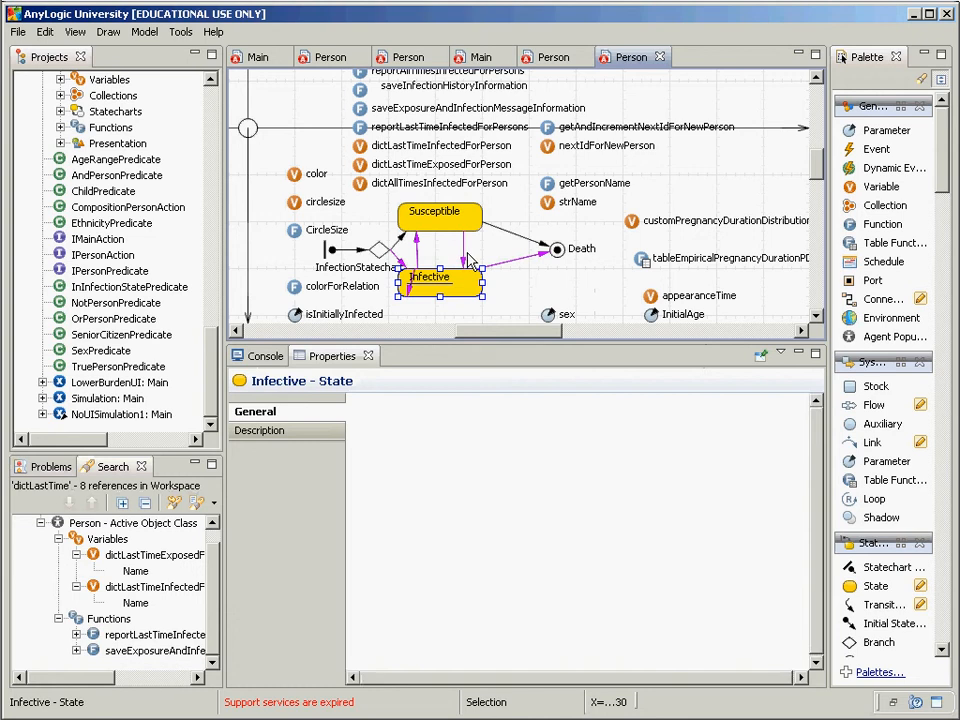
# Step: Select ABMModelWithBirthDeath's Person class and scroll to its additional class code with the Sex and Ethnicity enums
pyautogui.click(460, 262)
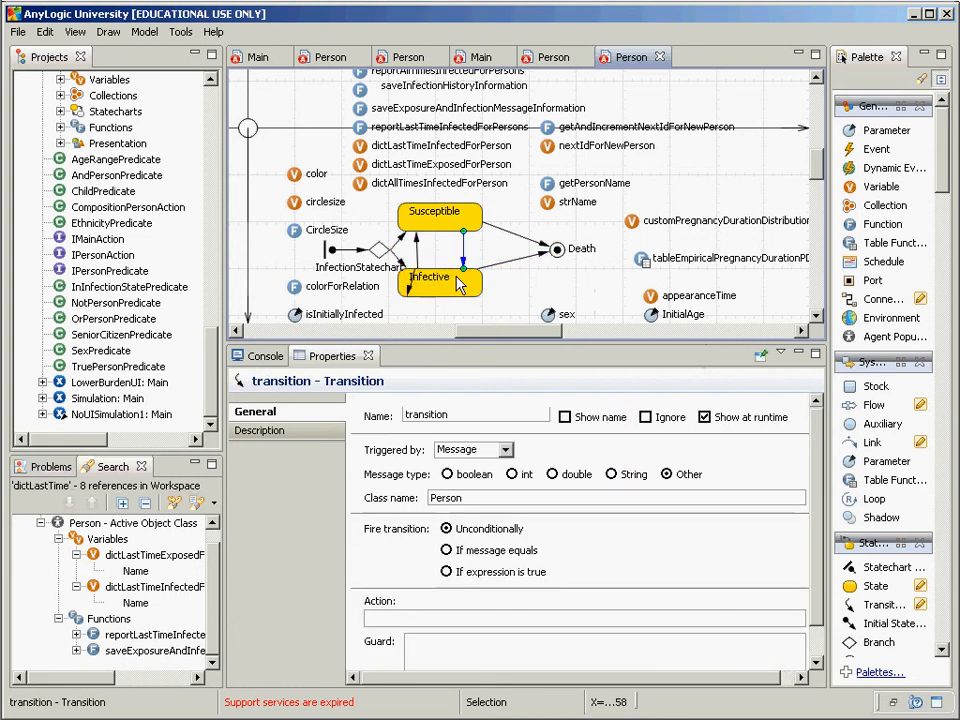
pyautogui.click(432, 620)
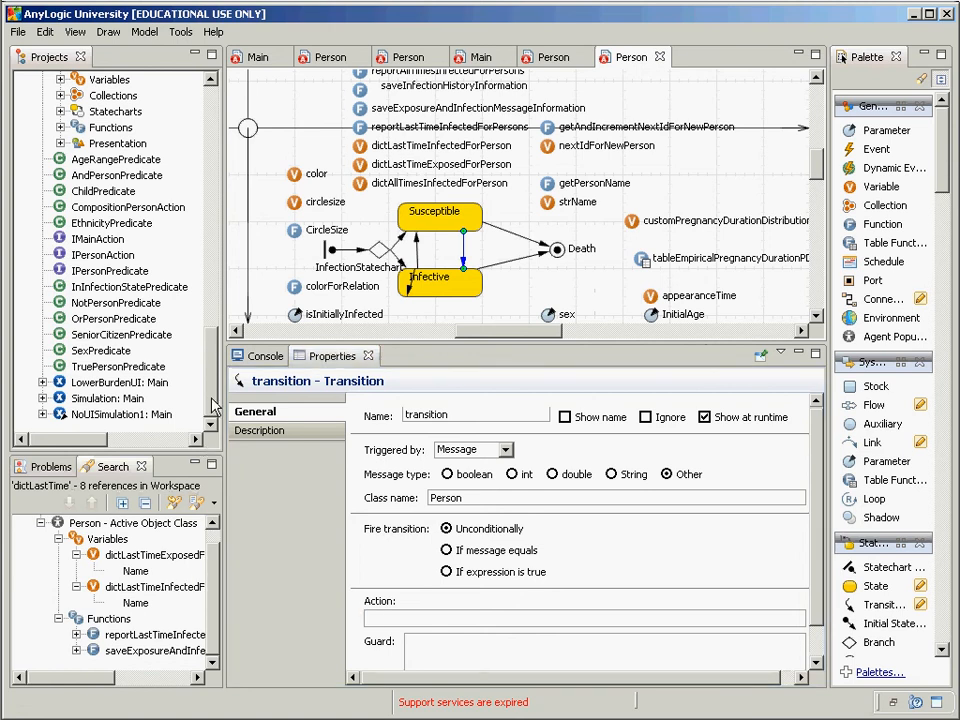
pyautogui.click(213, 366)
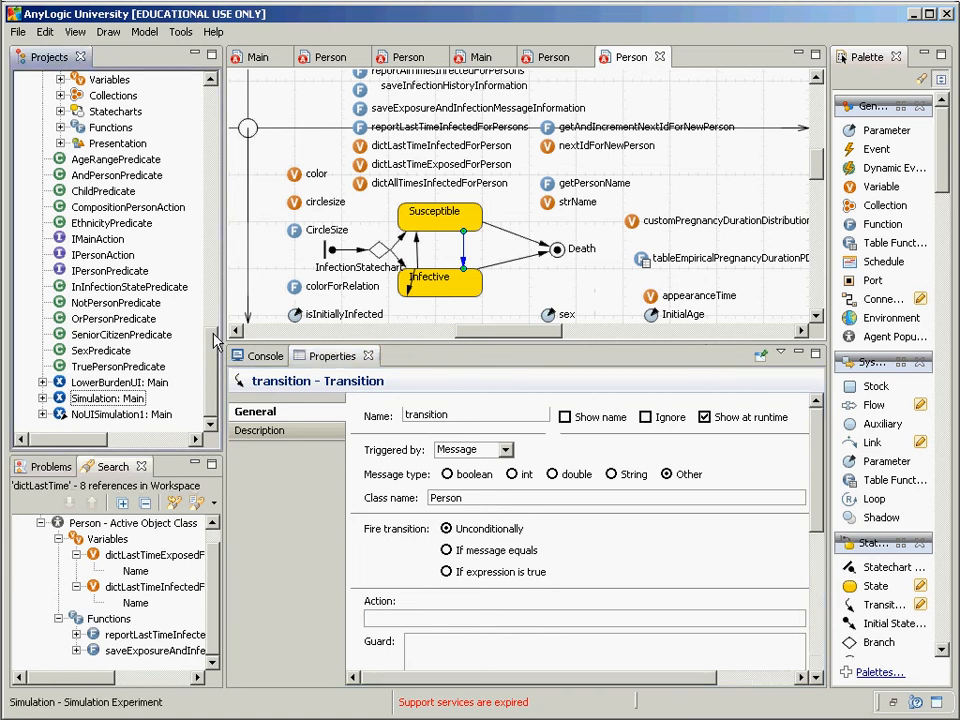
pyautogui.moveTo(213, 370)
pyautogui.mouseDown()
pyautogui.moveTo(213, 332)
pyautogui.moveTo(214, 347)
pyautogui.mouseUp()
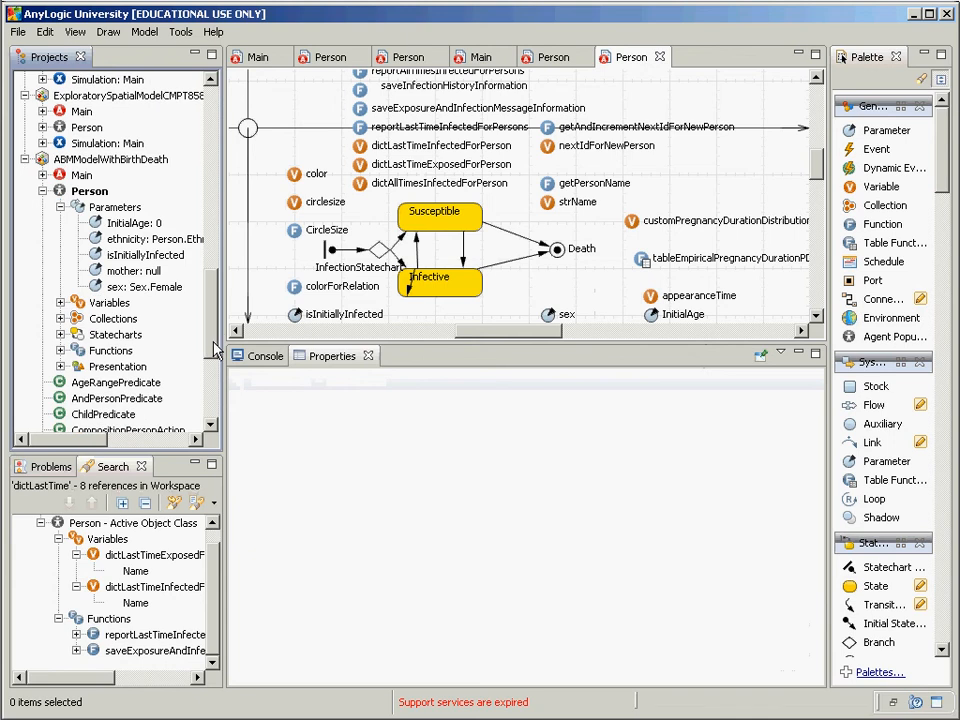
pyautogui.click(99, 194)
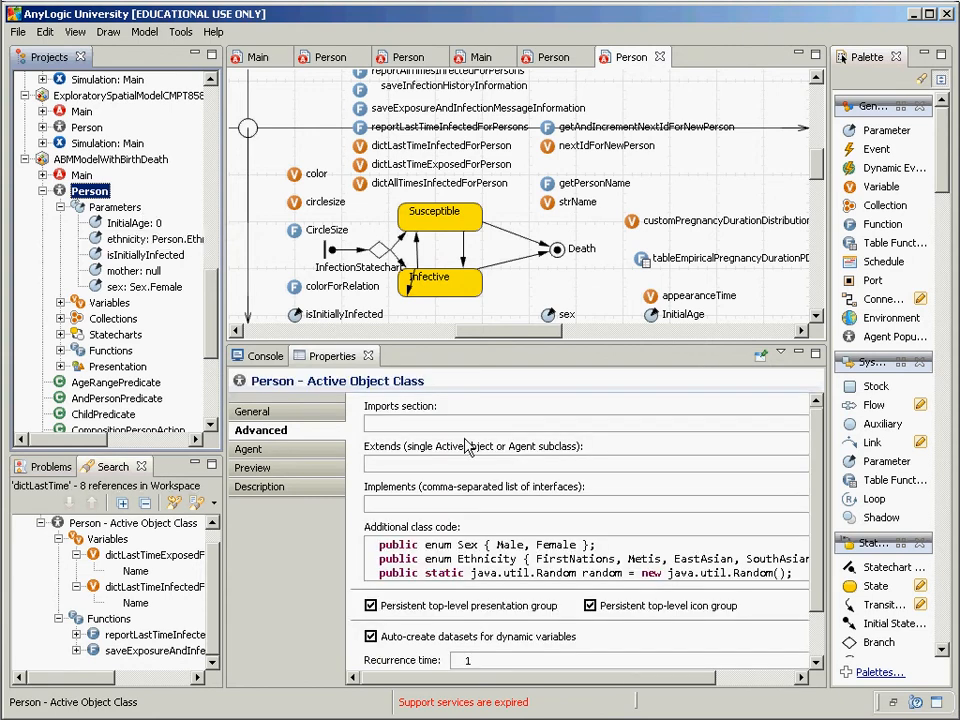
pyautogui.scroll(-1, 815, 543)
pyautogui.scroll(-3, 814, 570)
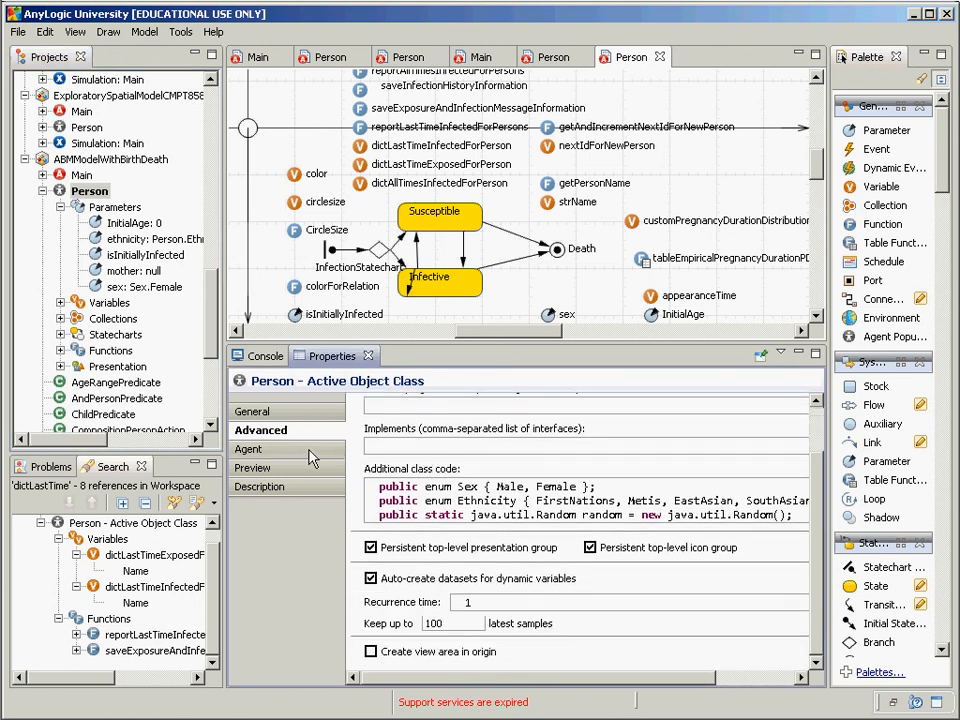
# Step: Show Person's Agent settings and focus the On message received code
pyautogui.click(250, 449)
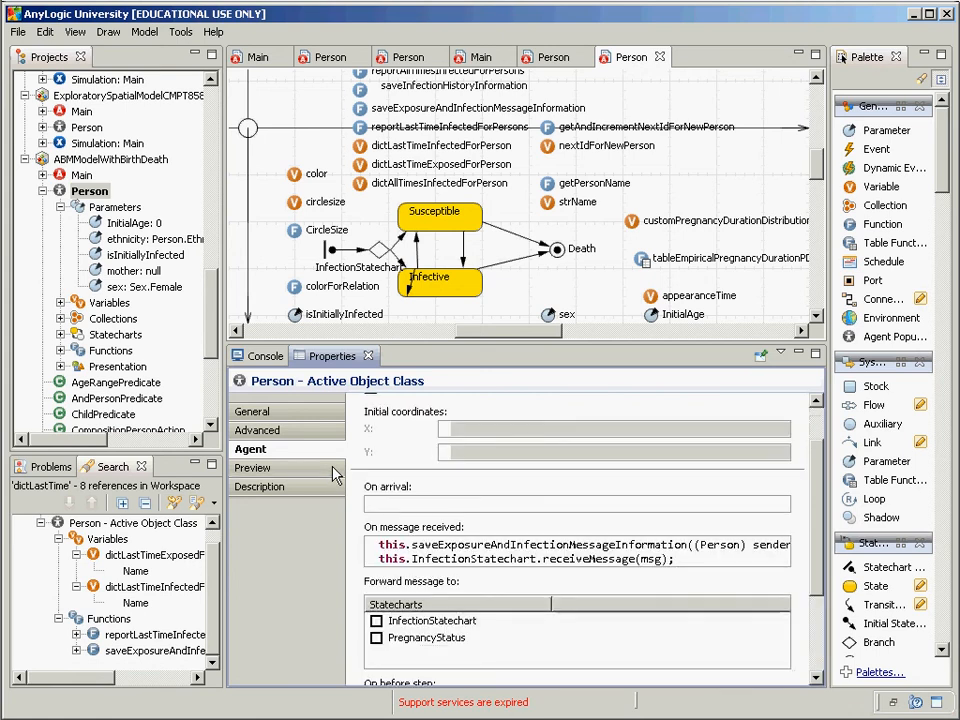
pyautogui.click(524, 551)
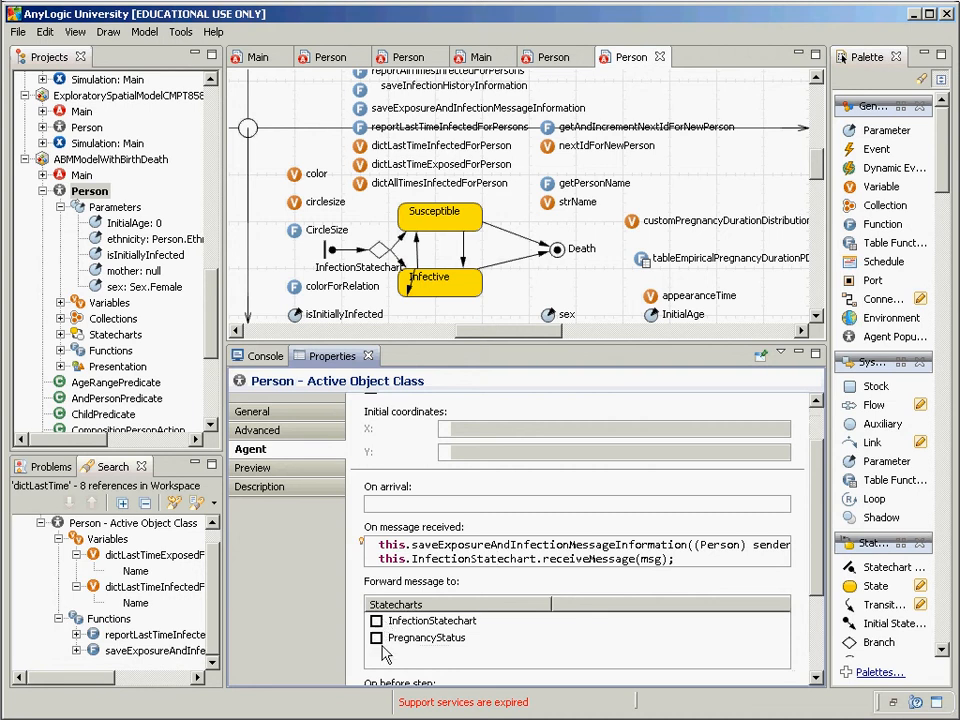
pyautogui.click(445, 560)
pyautogui.moveTo(676, 559); pyautogui.dragTo(376, 562)
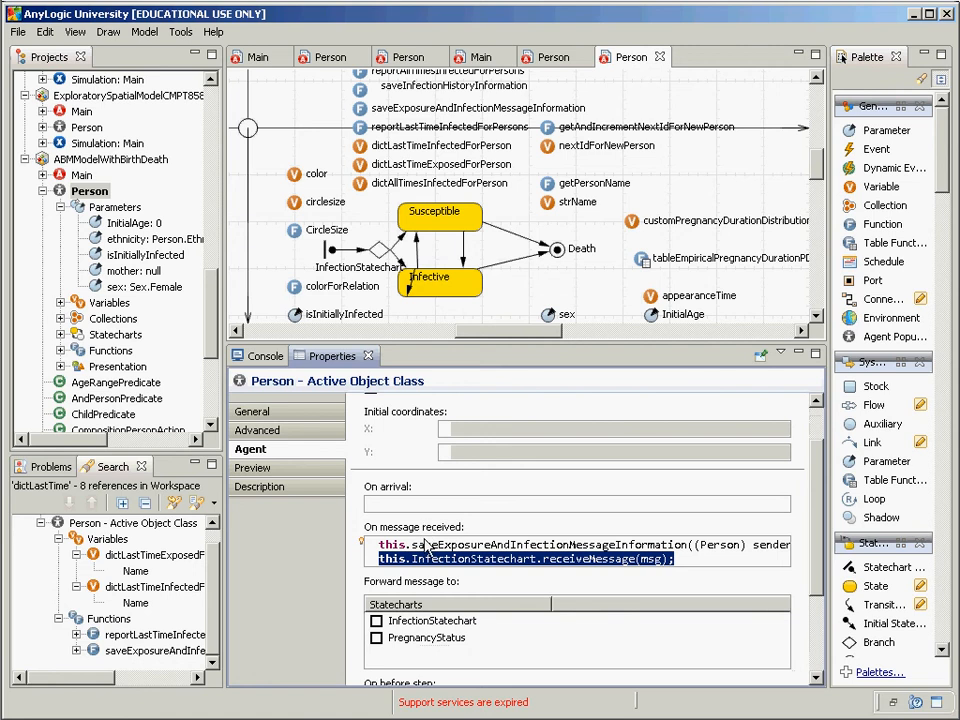
pyautogui.click(480, 547)
pyautogui.moveTo(687, 546); pyautogui.dragTo(778, 553)
pyautogui.click(765, 556)
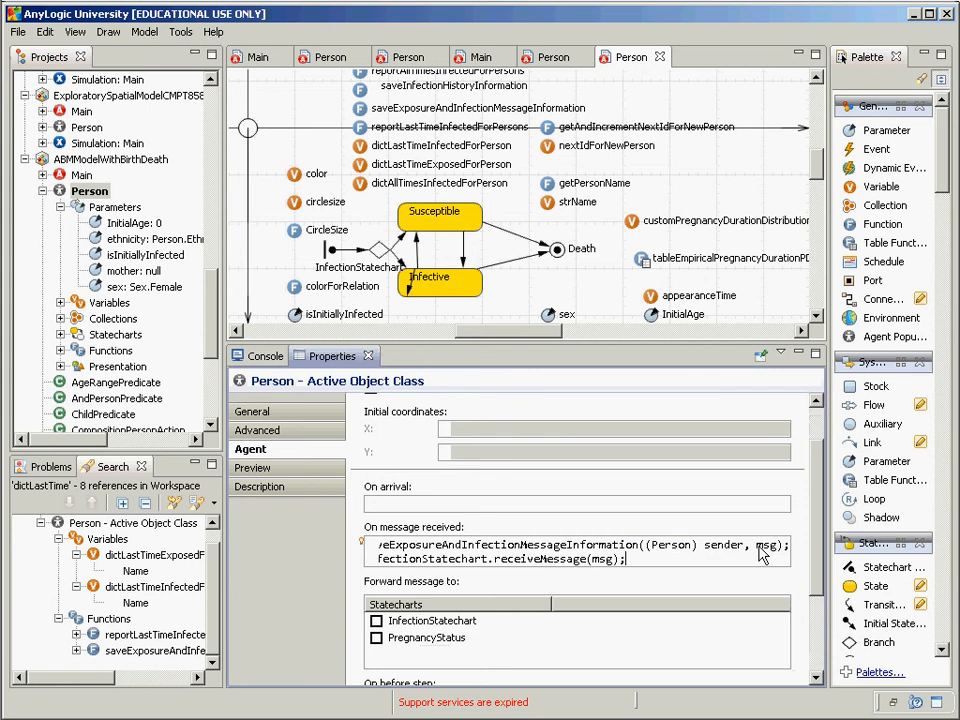
pyautogui.doubleClick(758, 548)
pyautogui.doubleClick(723, 545)
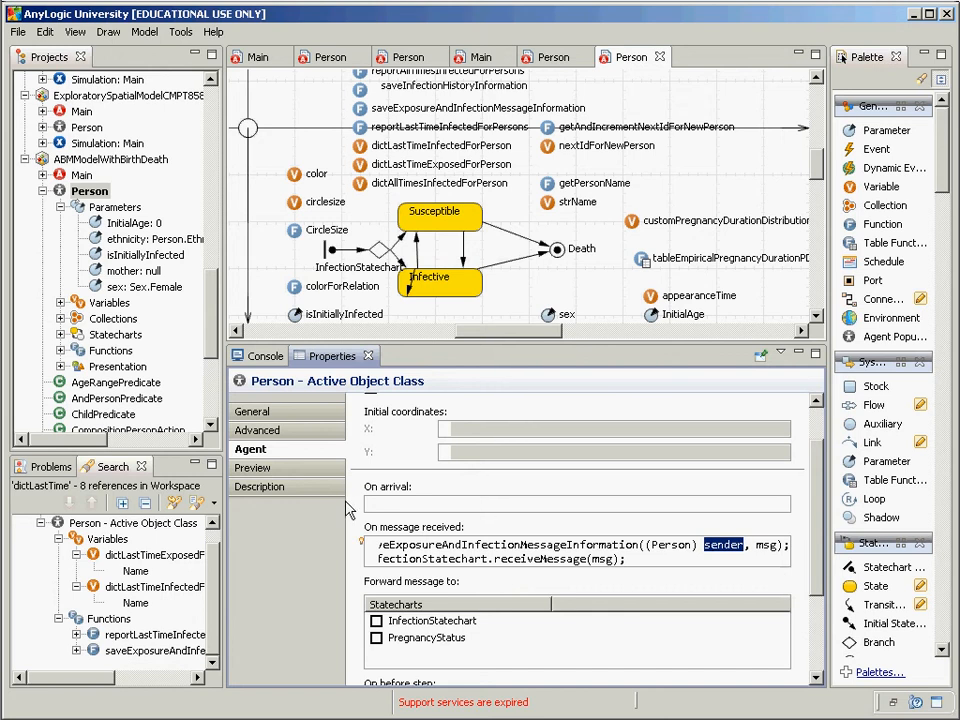
pyautogui.click(384, 555)
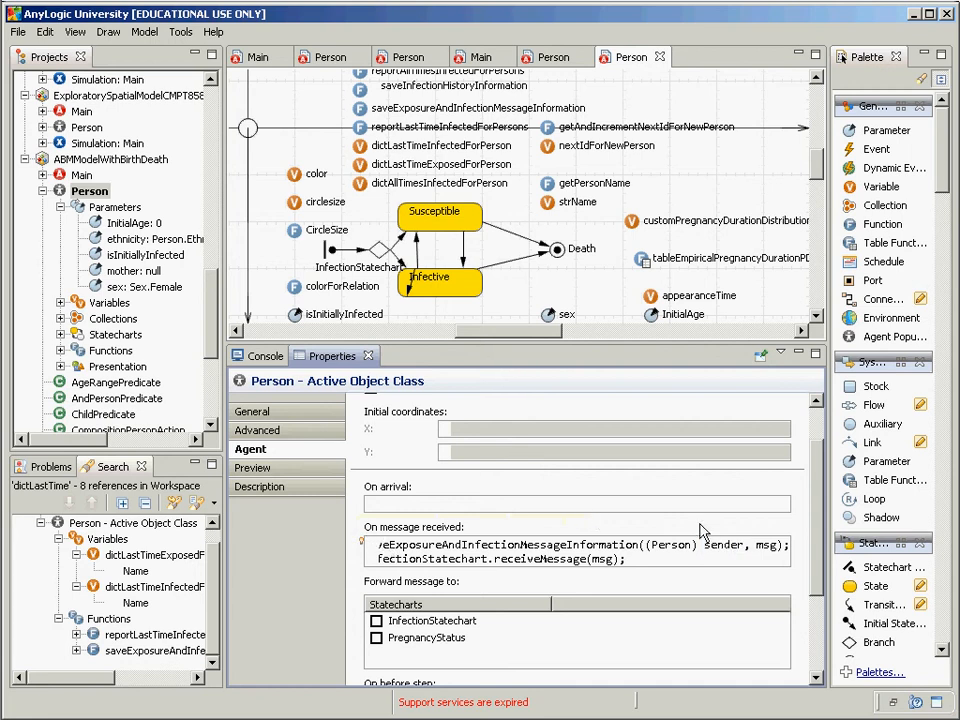
pyautogui.doubleClick(724, 546)
pyautogui.moveTo(364, 544)
pyautogui.scroll(2, 365, 546)
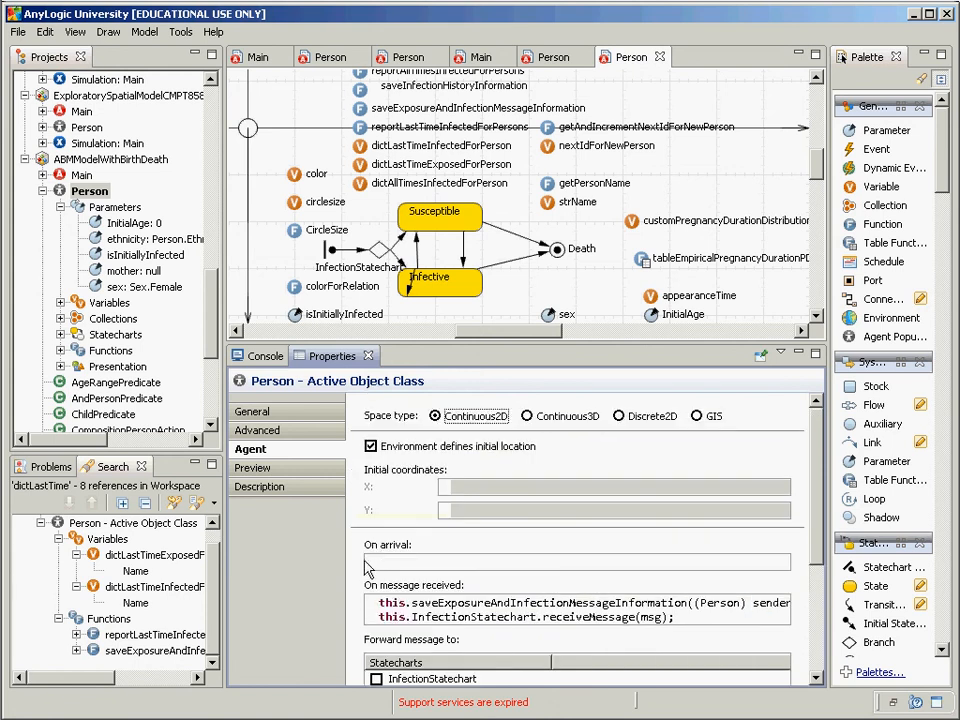
pyautogui.scroll(-3, 428, 470)
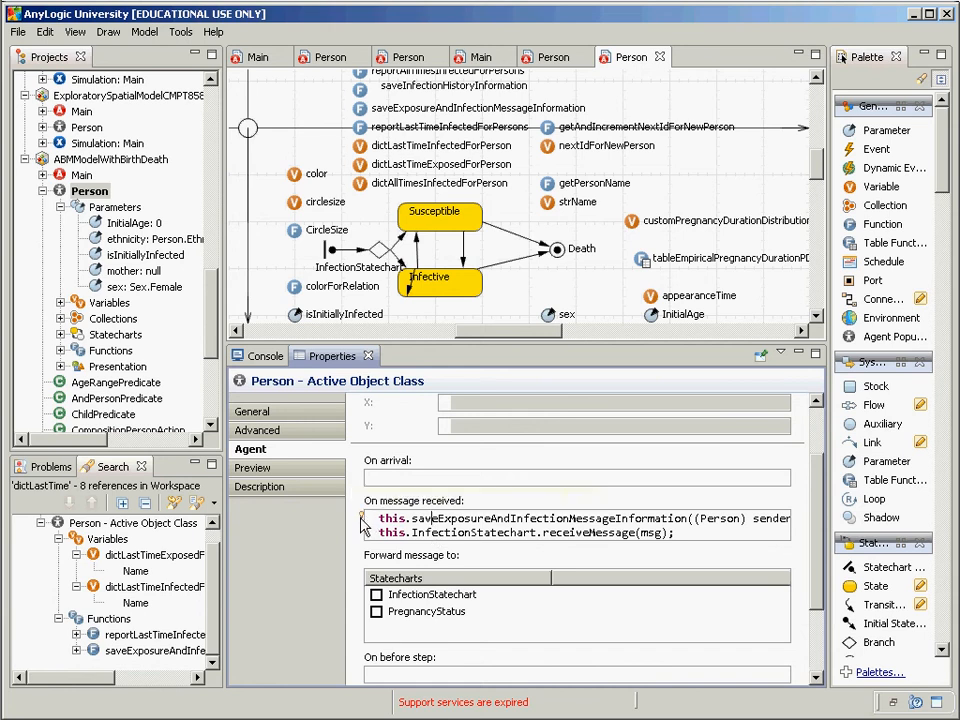
pyautogui.moveTo(363, 519)
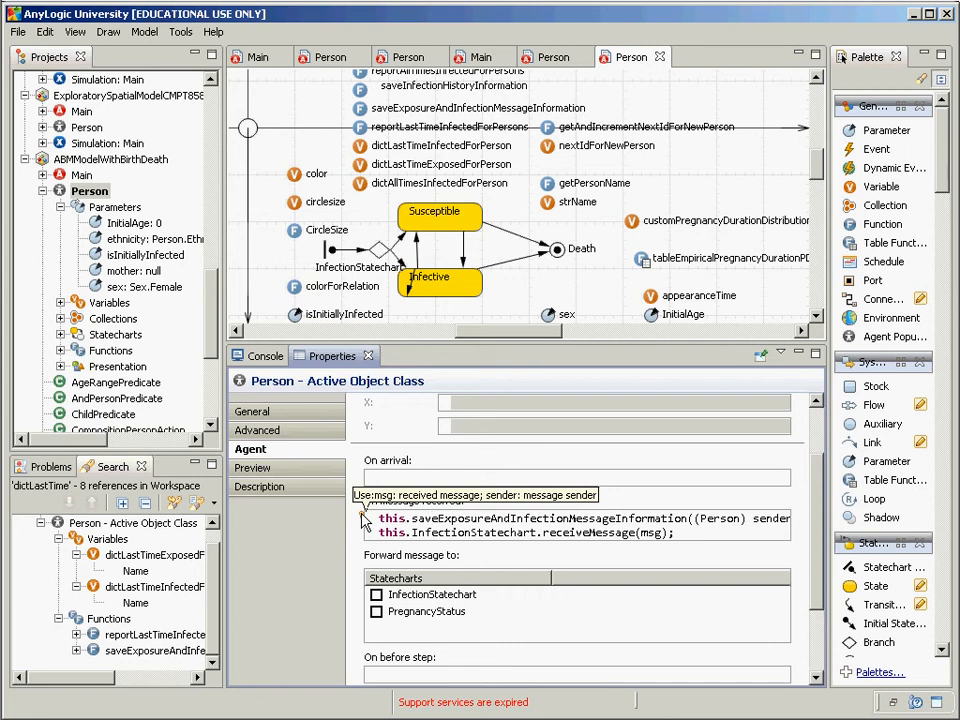
pyautogui.moveTo(755, 519); pyautogui.dragTo(806, 528)
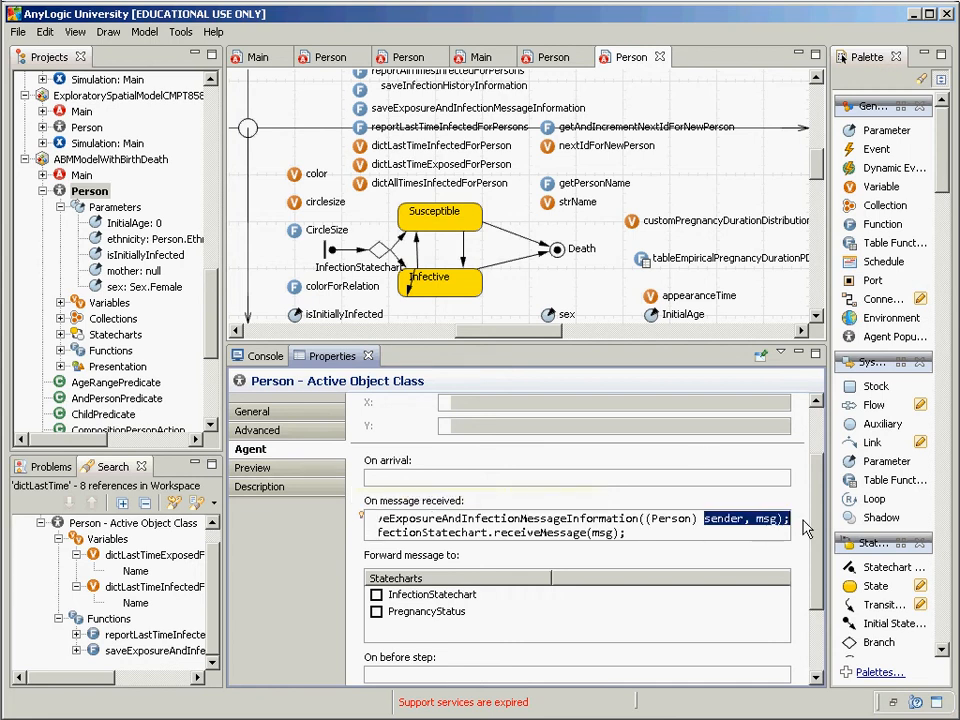
pyautogui.click(724, 529)
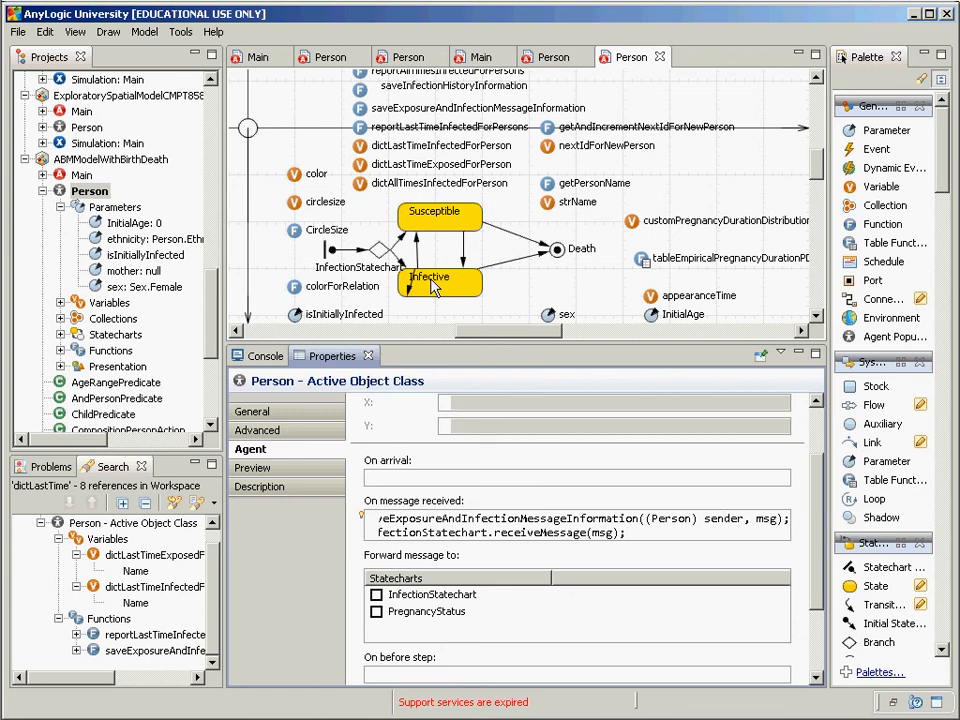
pyautogui.hotkey('alt', 'Tab')
pyautogui.hotkey('alt', 'Tab')
pyautogui.hotkey('alt', 'Tab')
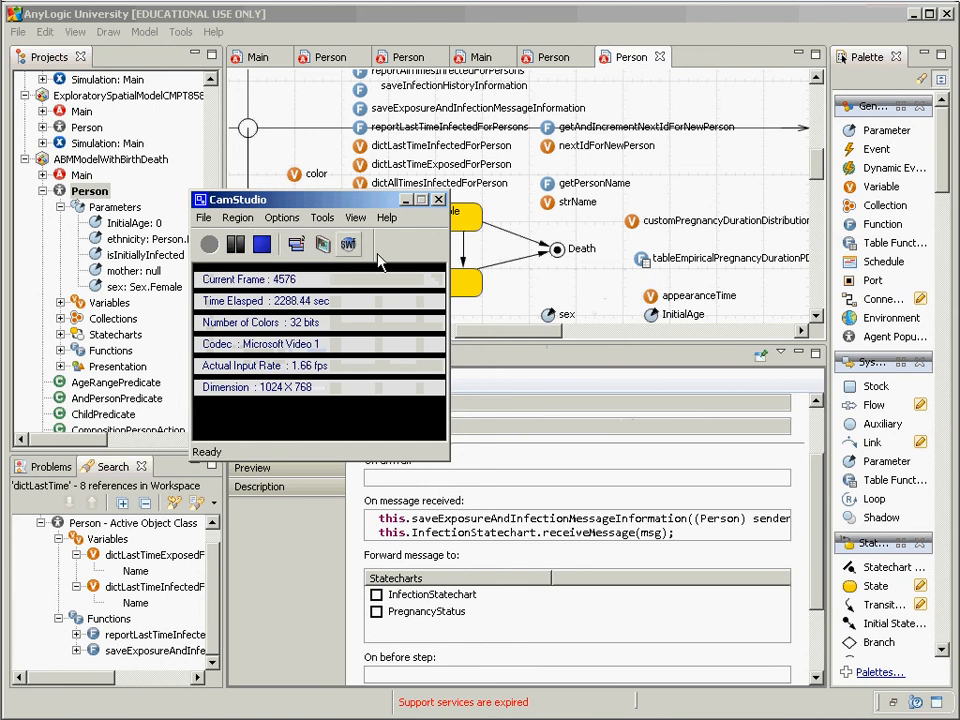
# Step: Reselect the Person class and scroll its Agent settings to the On message received code
pyautogui.click(262, 246)
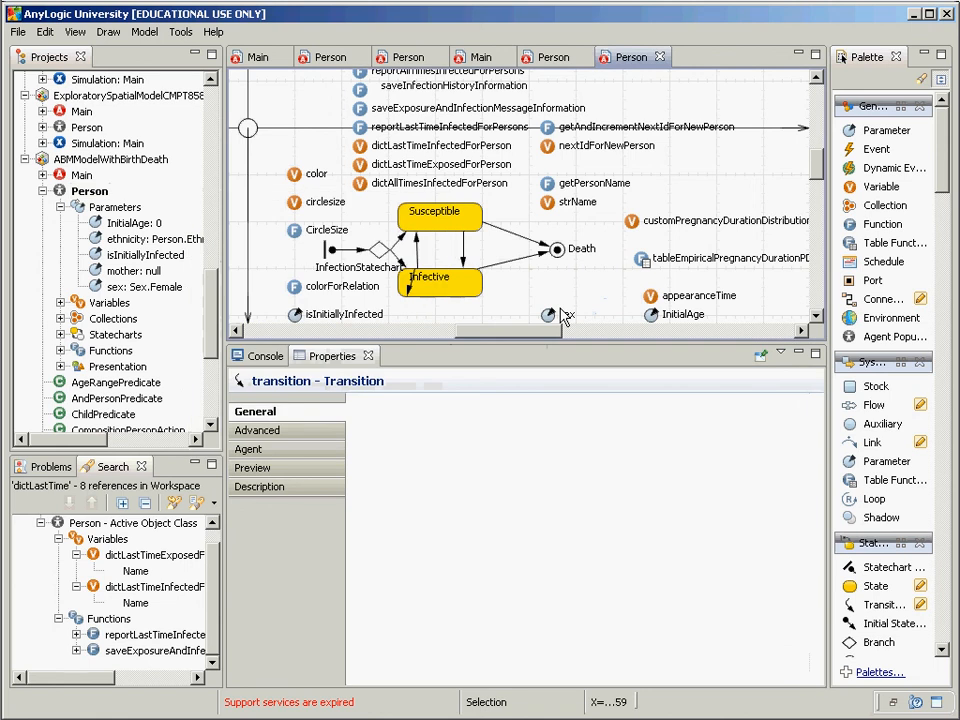
pyautogui.click(562, 312)
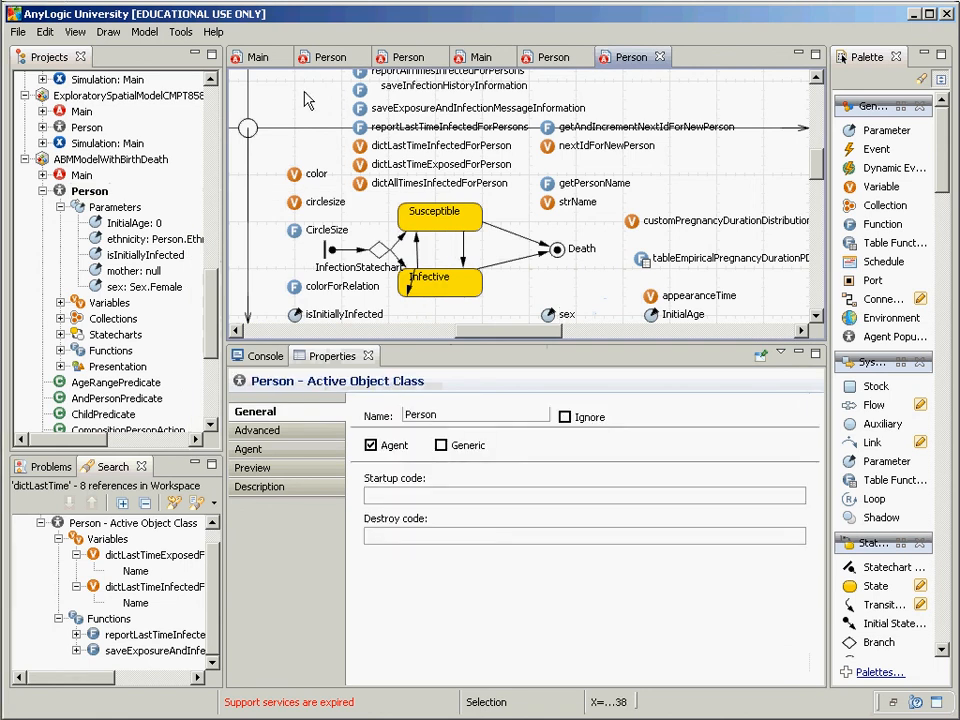
pyautogui.click(92, 192)
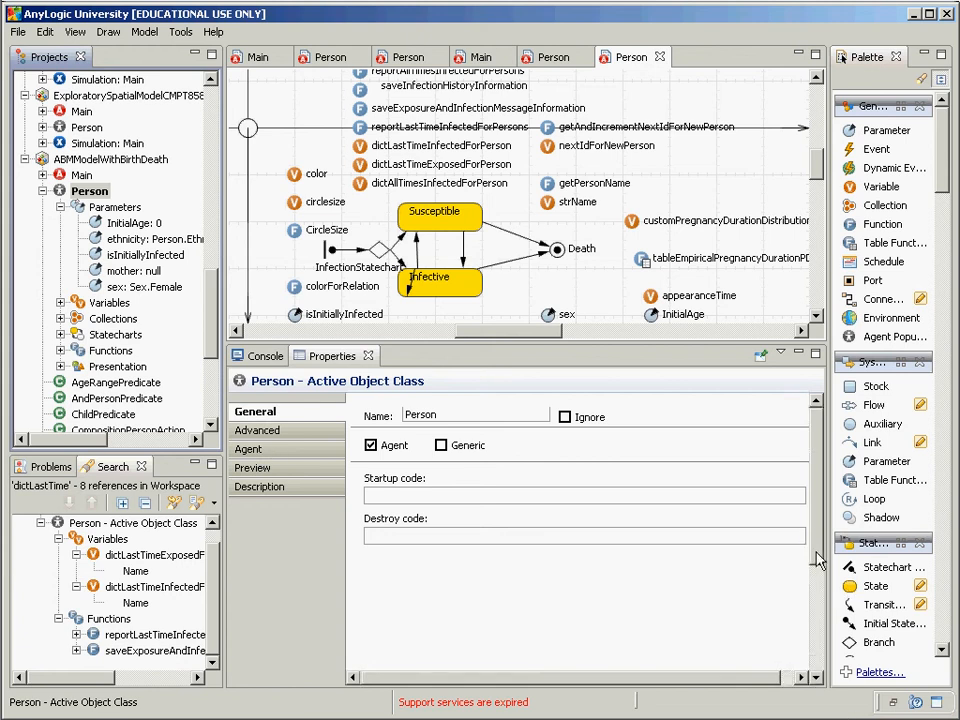
pyautogui.click(250, 449)
pyautogui.scroll(-2, 565, 507)
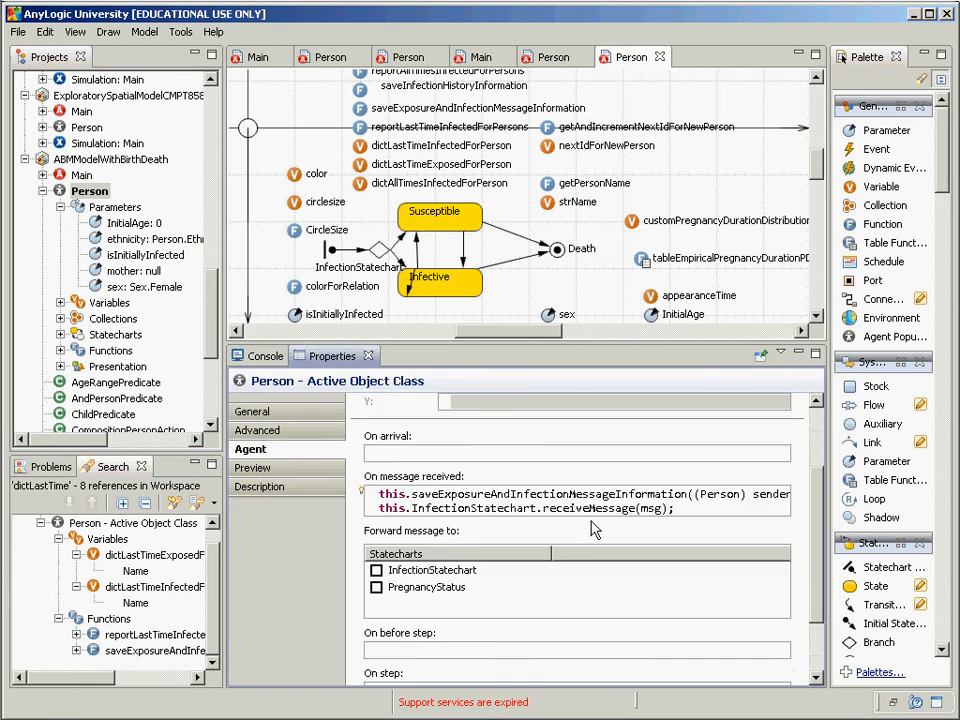
pyautogui.click(557, 497)
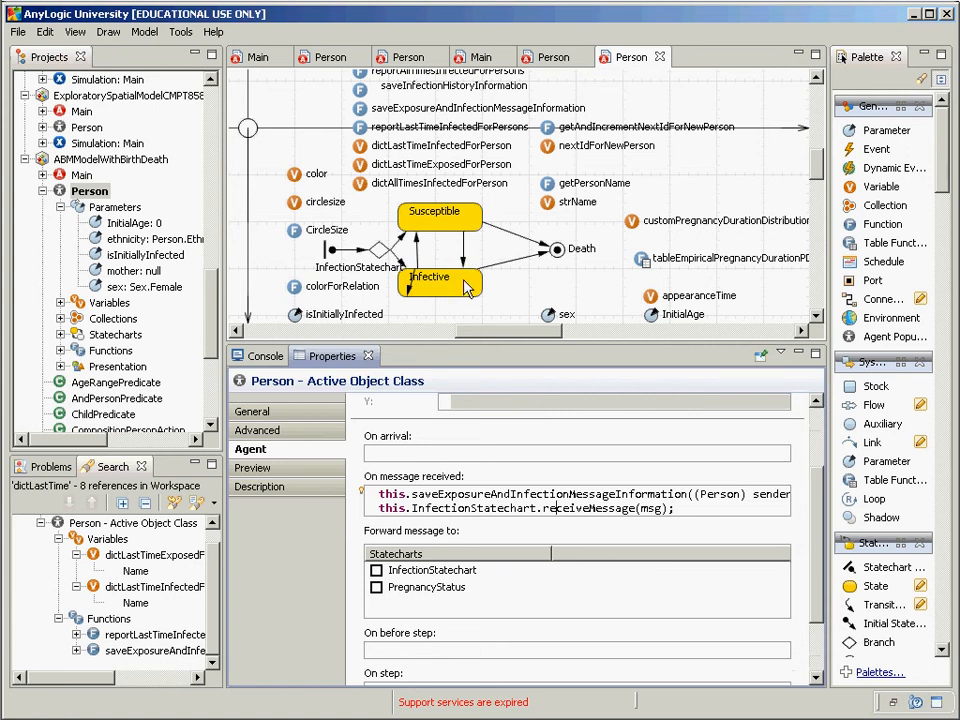
# Step: Select the Susceptible-to-Infective transition and keep it triggered by Message
pyautogui.click(462, 260)
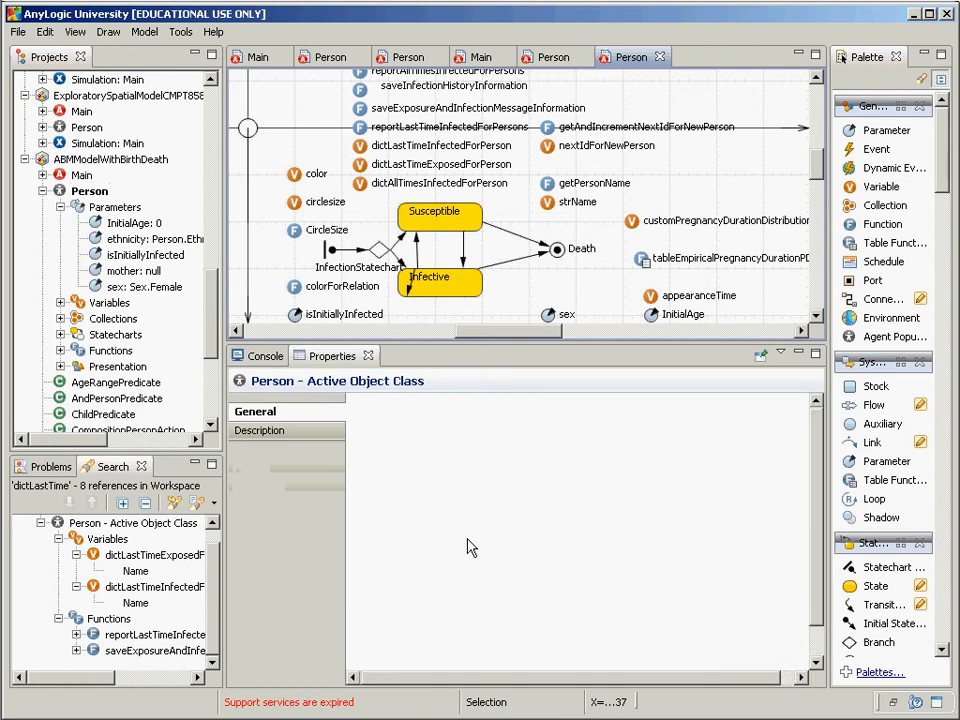
pyautogui.click(464, 258)
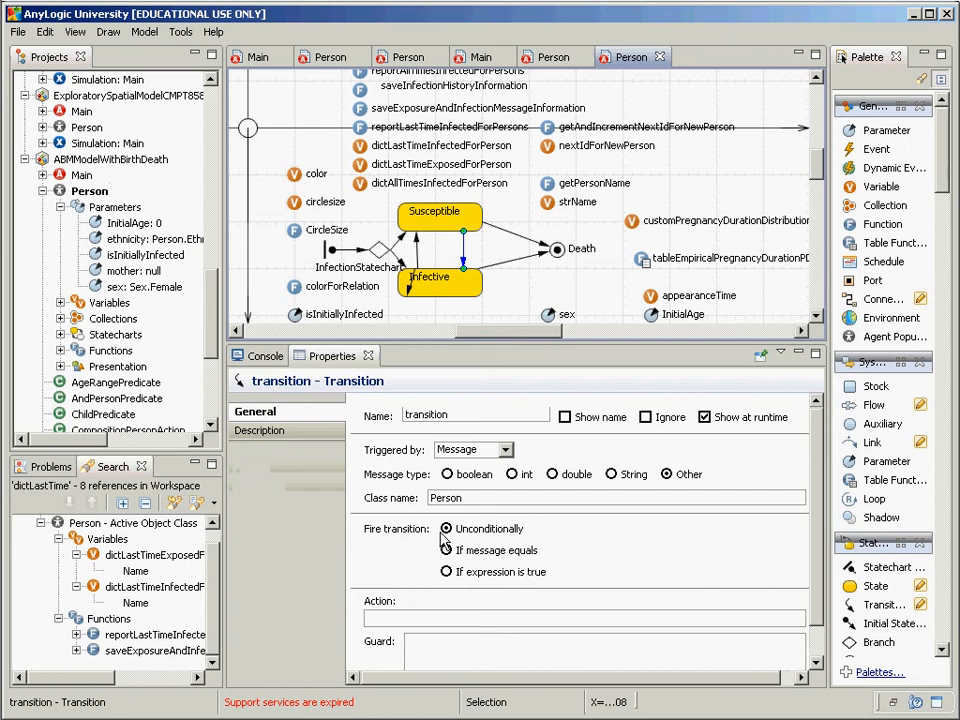
pyautogui.click(463, 451)
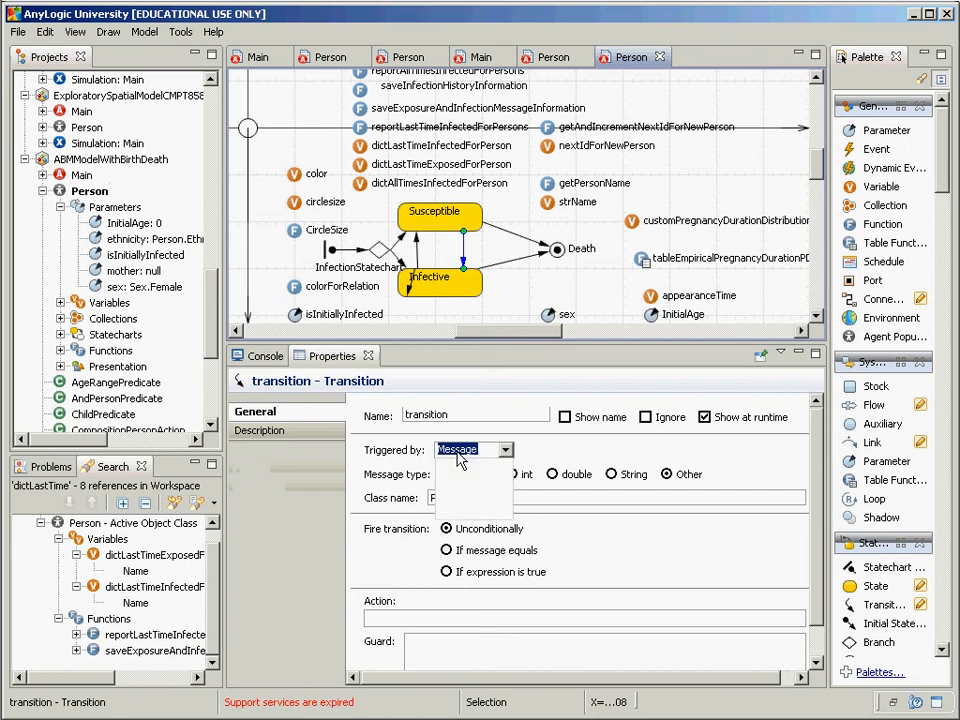
pyautogui.click(552, 450)
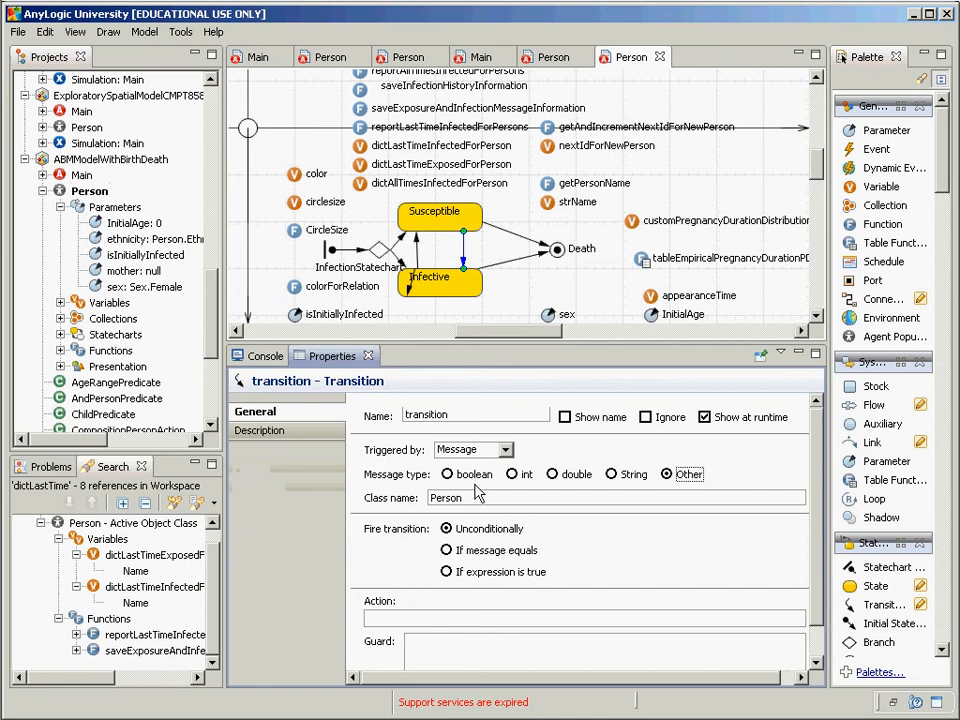
# Step: Choose 'If message equals' and replace Sample_Message with "HIV Infection"
pyautogui.click(447, 550)
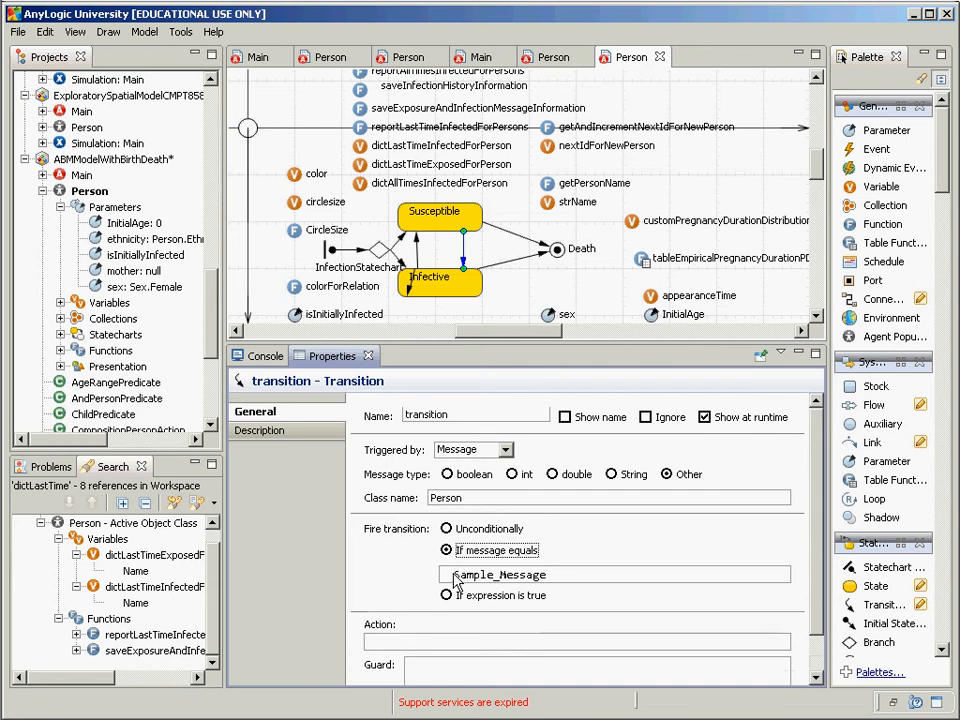
pyautogui.moveTo(519, 574); pyautogui.dragTo(551, 575)
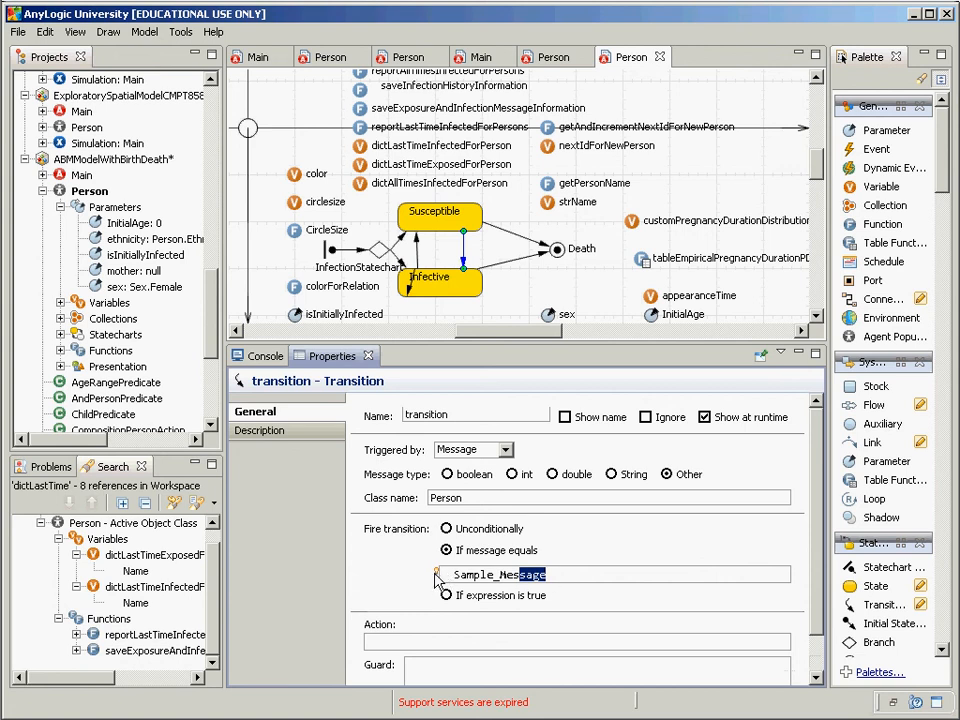
pyautogui.click(474, 575)
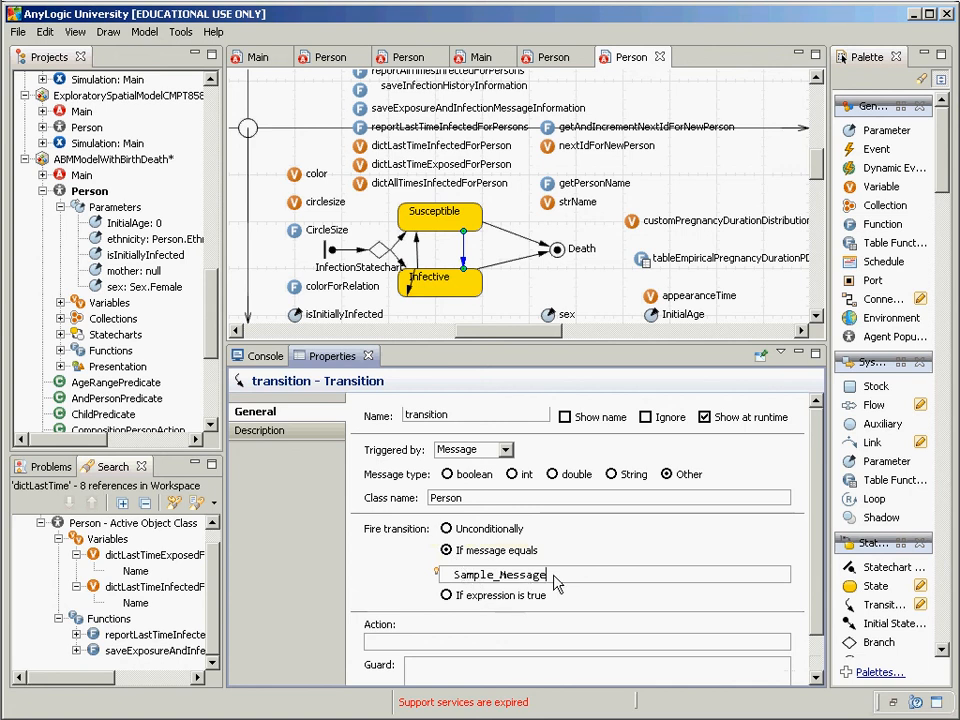
pyautogui.moveTo(557, 584); pyautogui.dragTo(443, 573)
pyautogui.hotkey('ctrl', 'c')
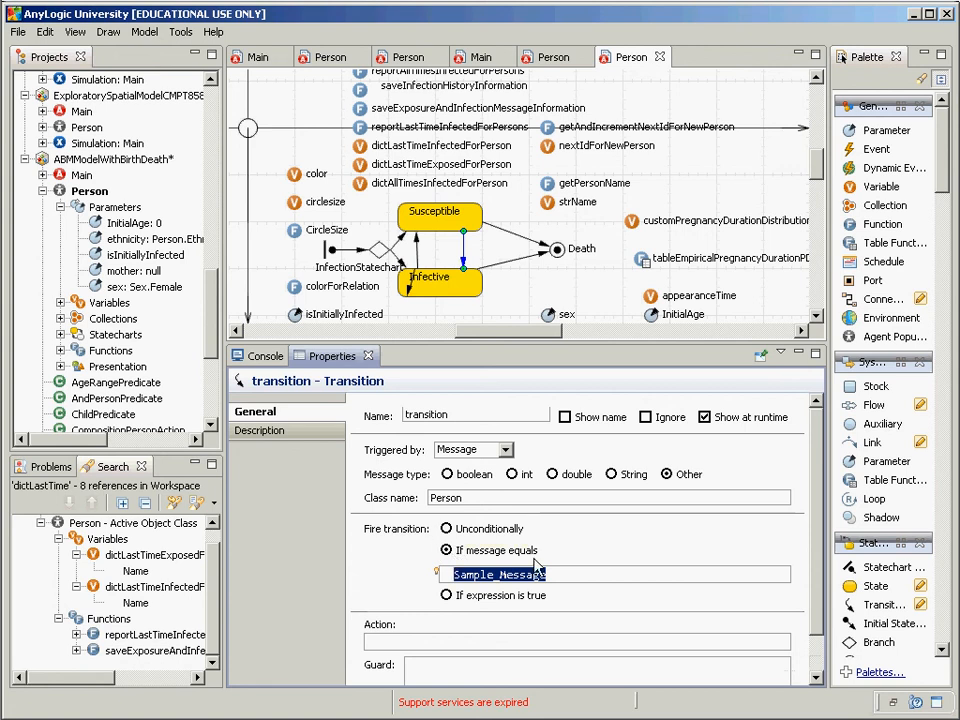
pyautogui.write('"HIV')
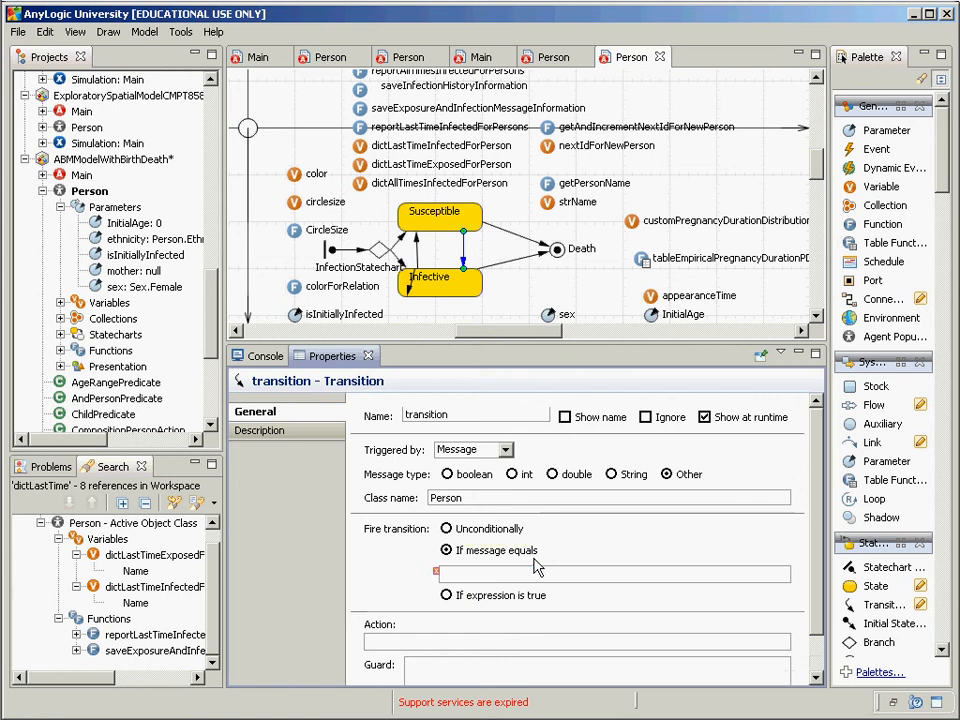
pyautogui.write(' Infection')
# Step: Edit the message condition text to "Flu Infection"
pyautogui.hotkey('ctrl', 'a')
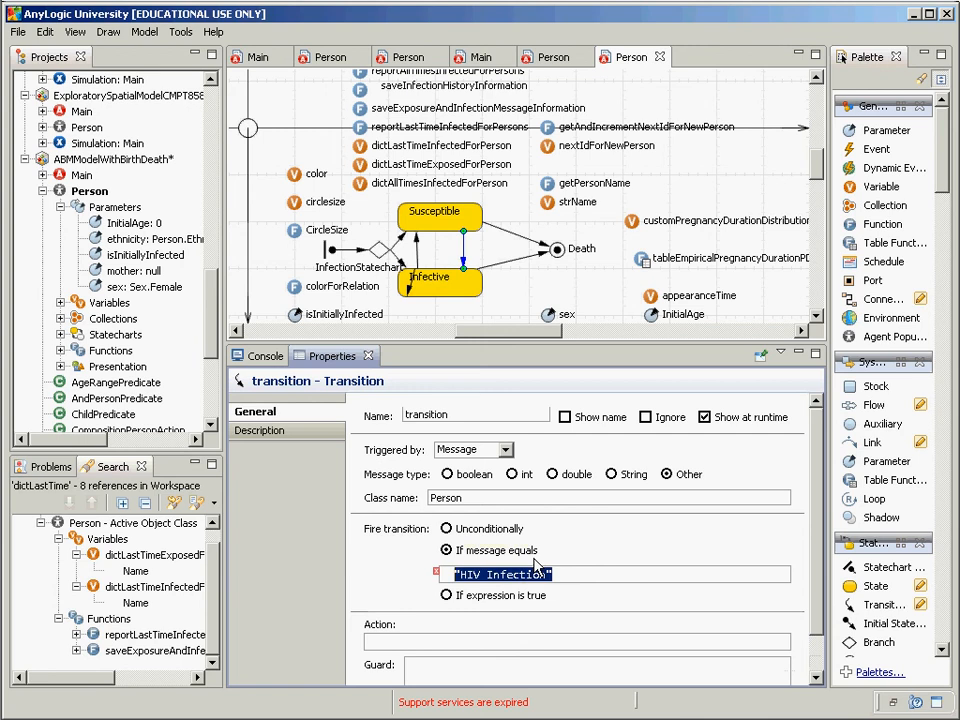
pyautogui.press('Home')
pyautogui.press('Right')
pyautogui.press('Right')
pyautogui.hotkey('shift', 'Right')
pyautogui.write('C')
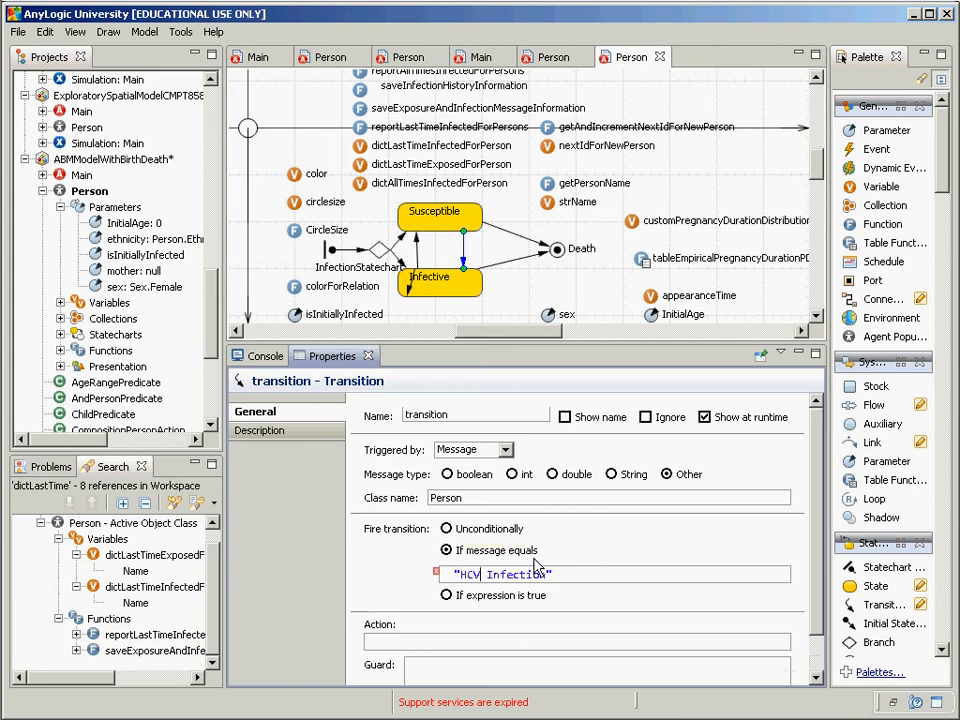
pyautogui.press('Delete')
pyautogui.press('BackSpace')
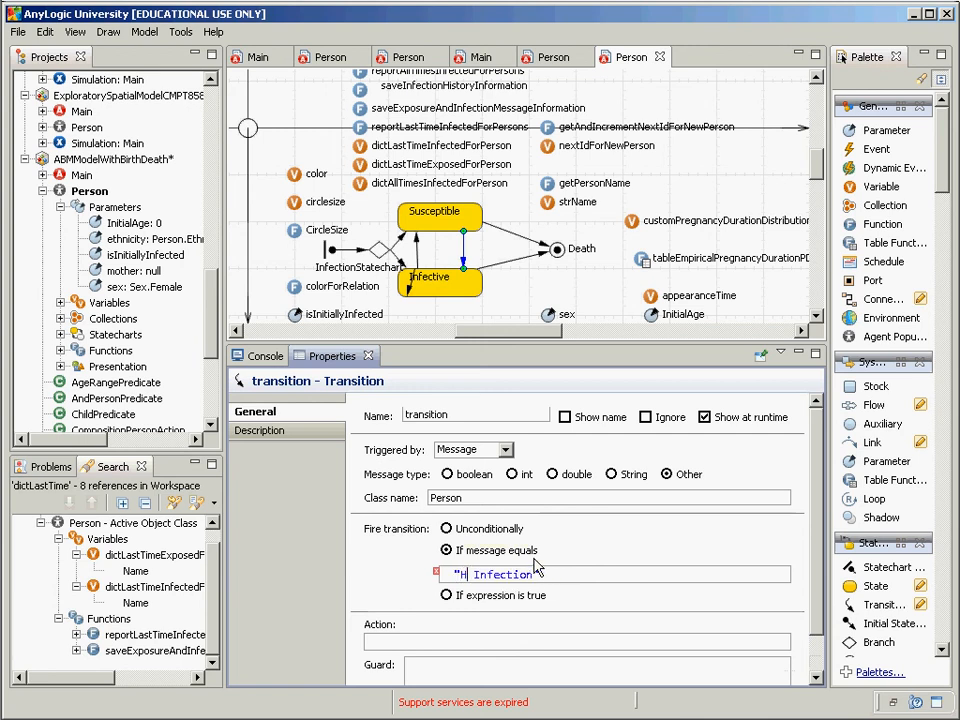
pyautogui.press('BackSpace')
pyautogui.write('Flu')
pyautogui.press('End')
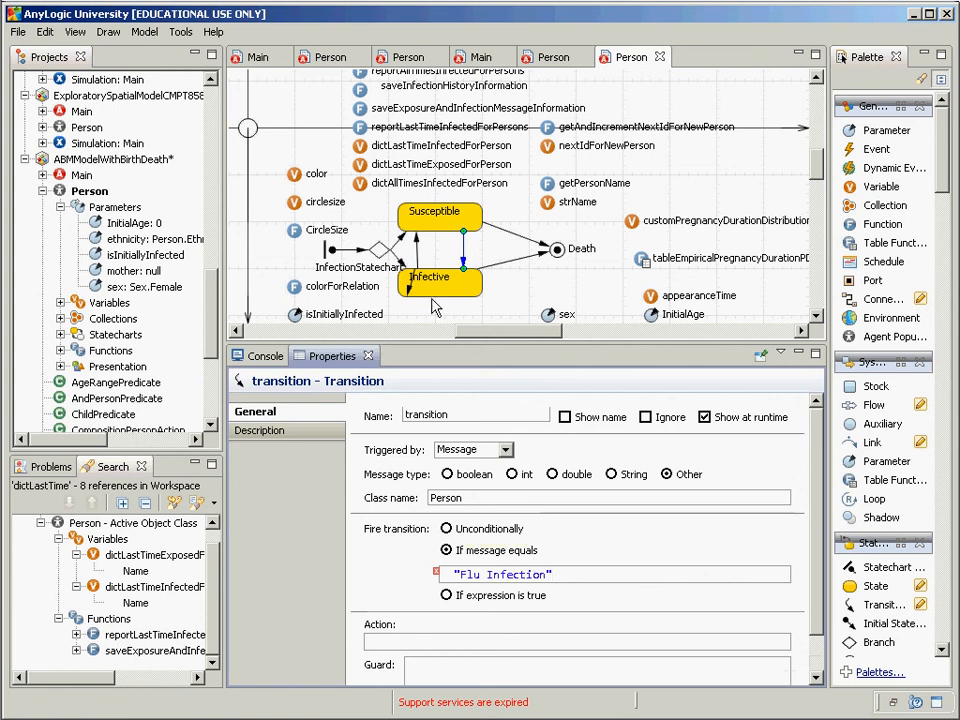
pyautogui.click(410, 300)
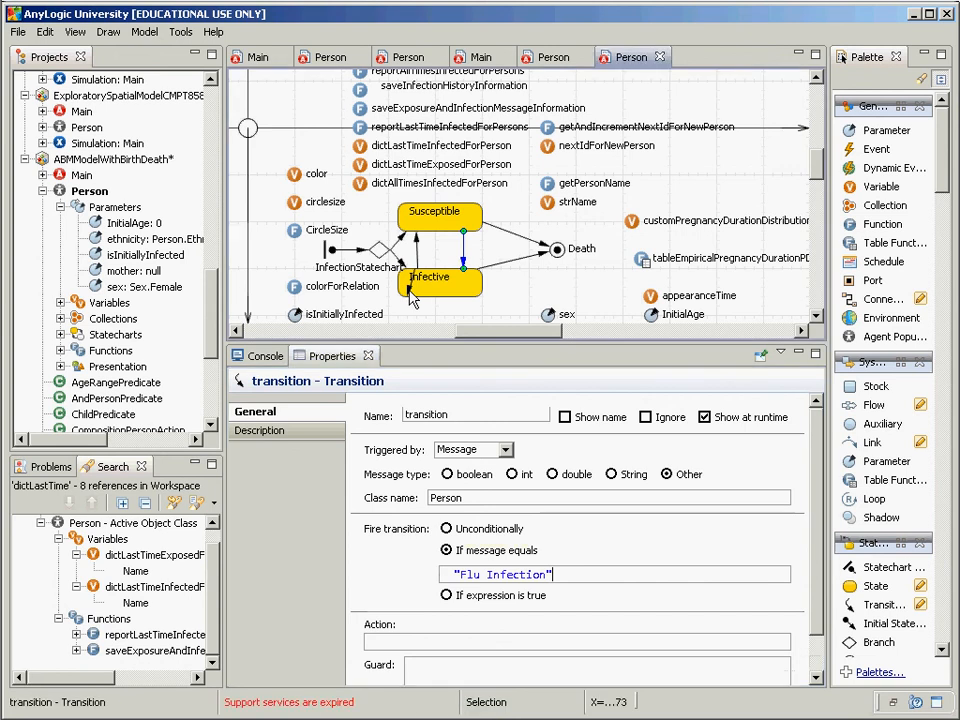
pyautogui.click(409, 291)
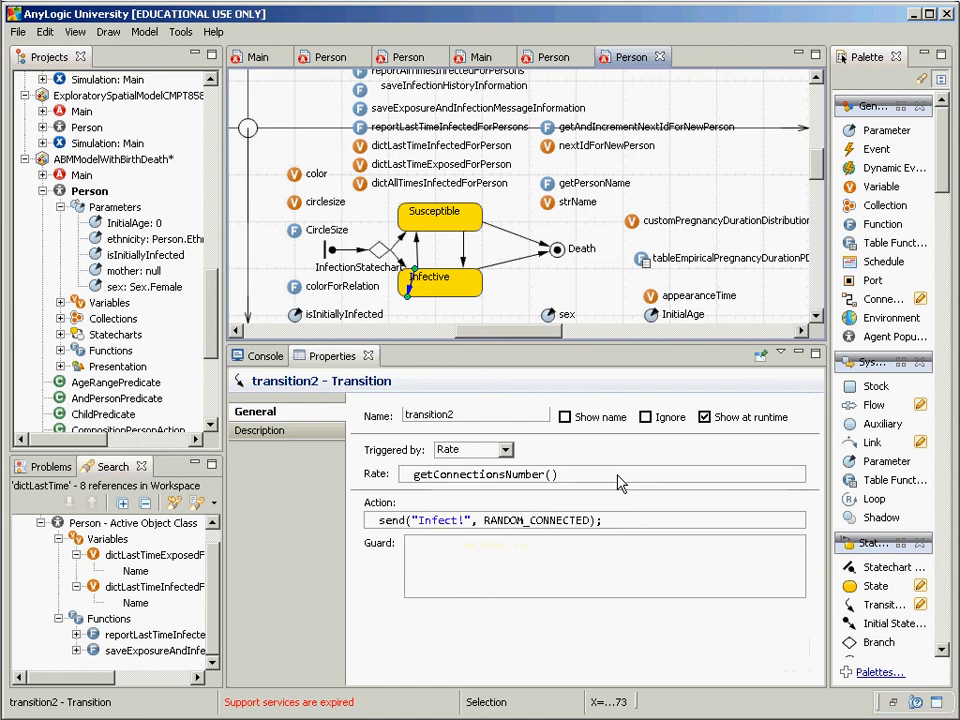
pyautogui.click(465, 522)
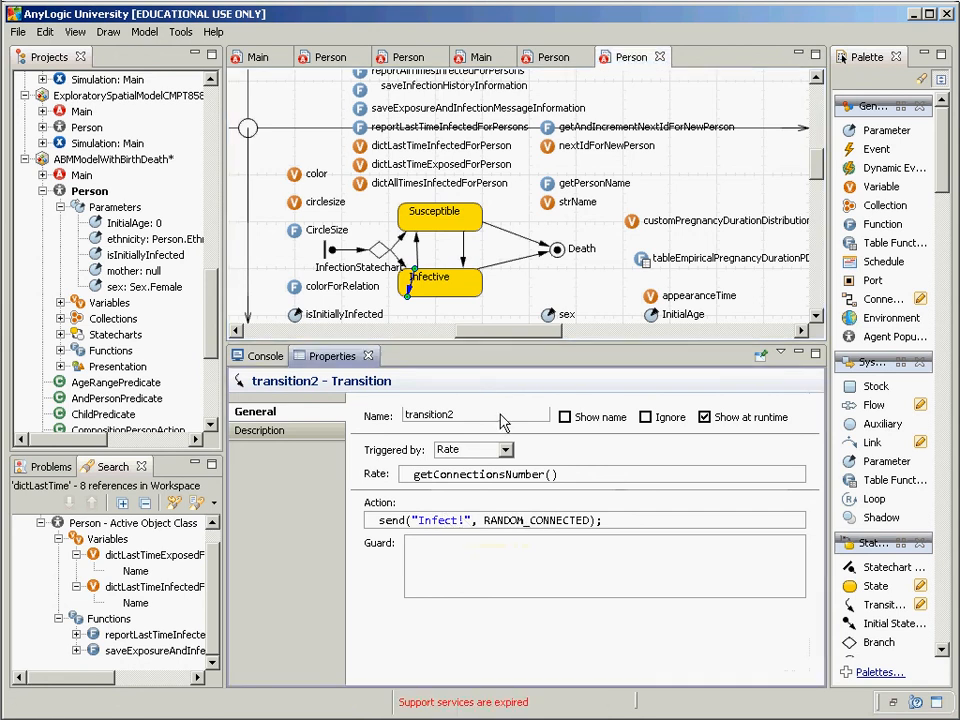
pyautogui.click(464, 257)
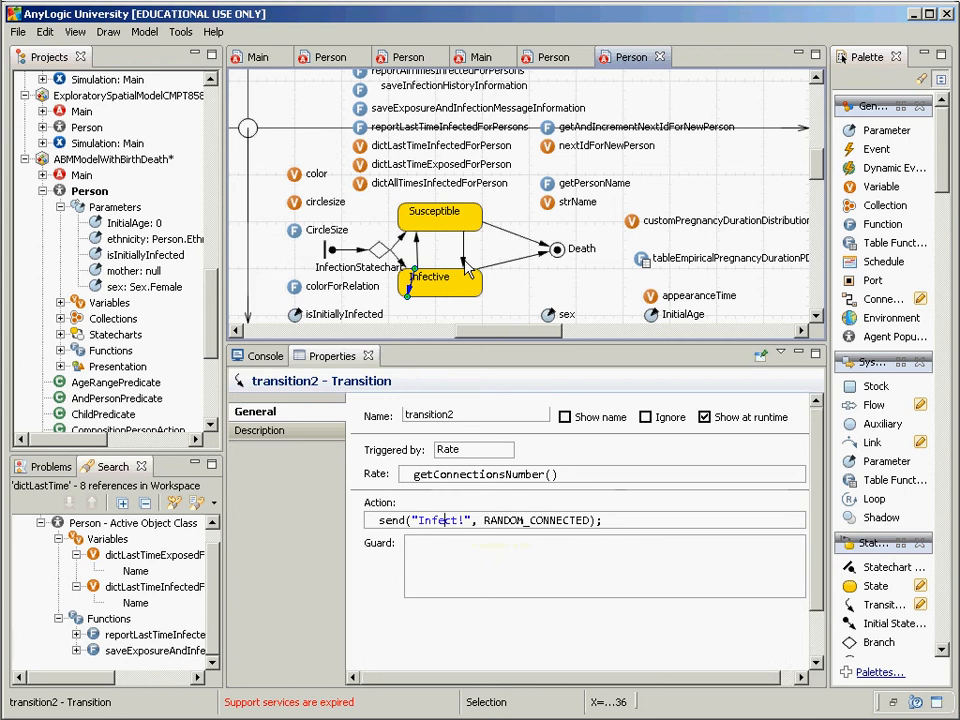
pyautogui.click(463, 250)
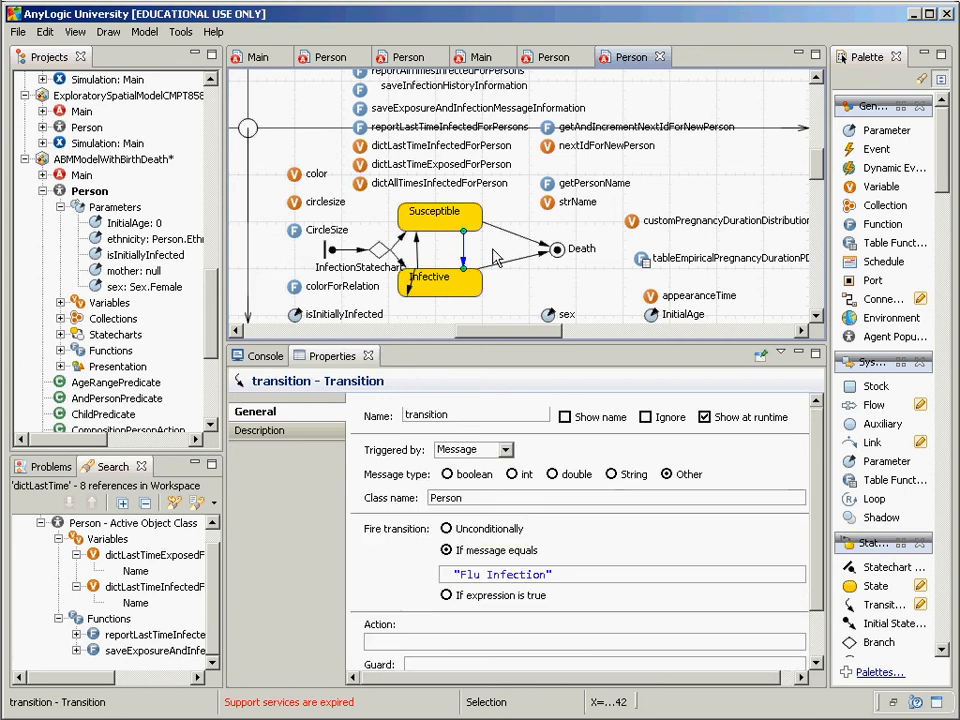
# Step: Set the transition's message type to String and revert "Flu Infection" to Sample_Message
pyautogui.click(611, 474)
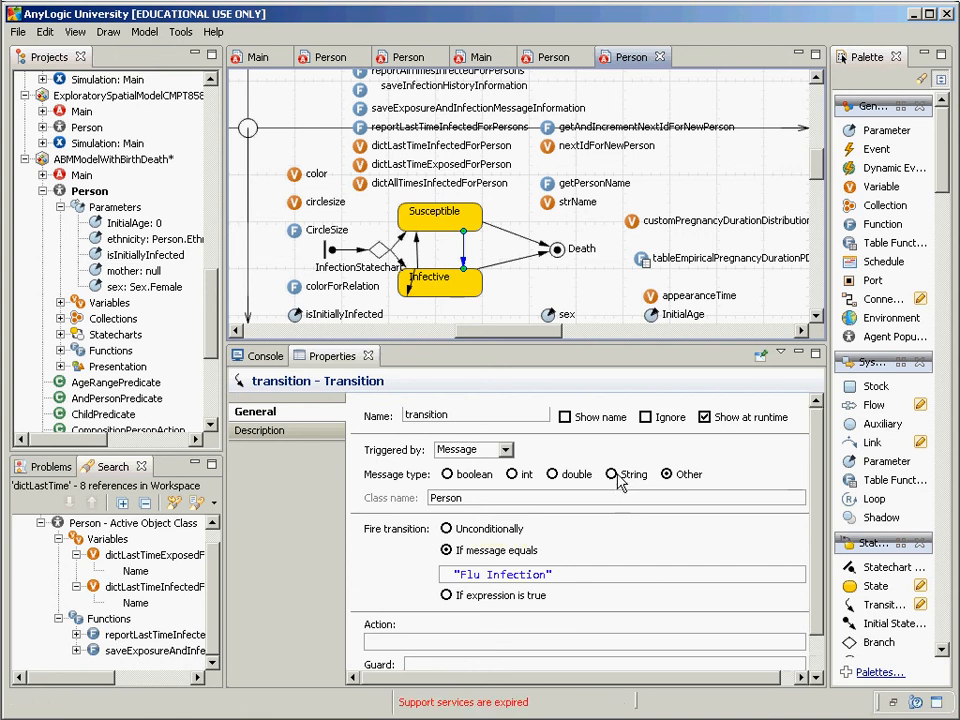
pyautogui.click(614, 476)
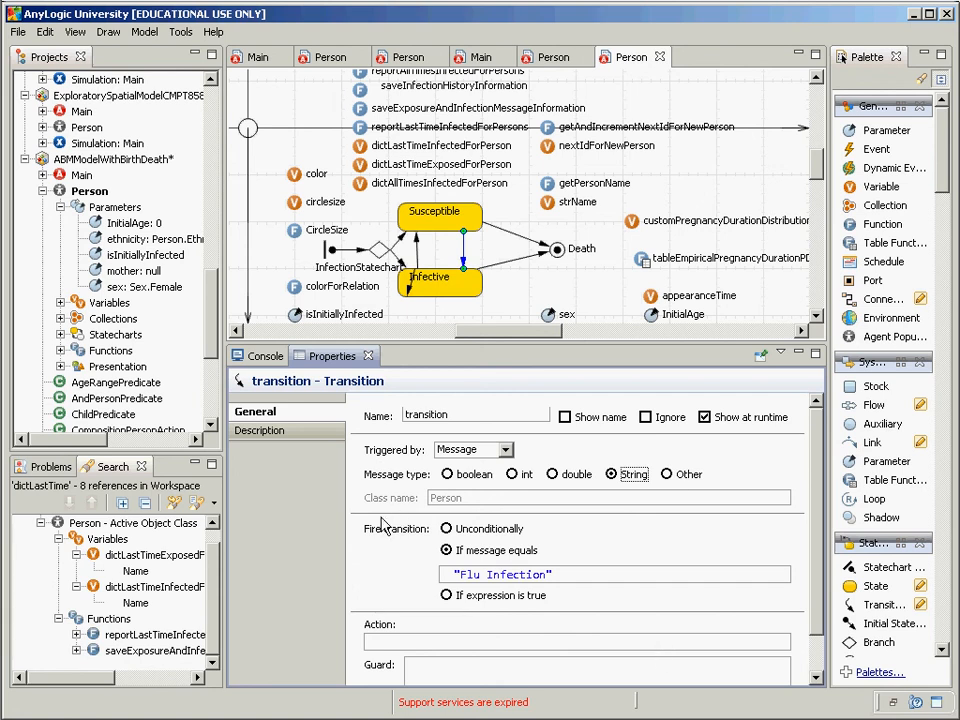
pyautogui.moveTo(563, 578); pyautogui.dragTo(417, 566)
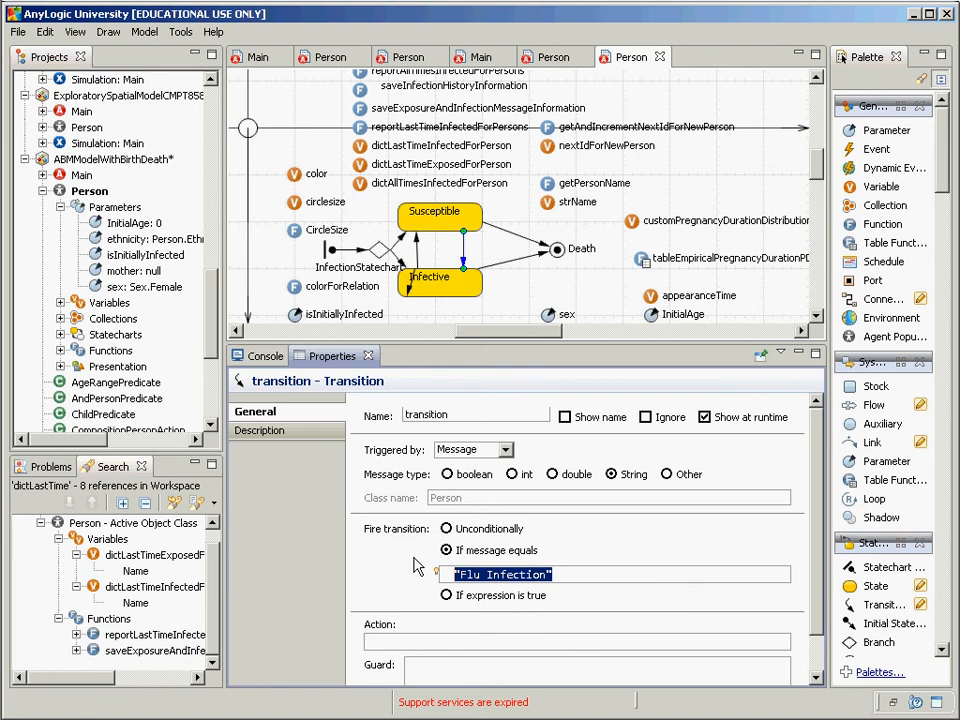
pyautogui.hotkey('ctrl', 'v')
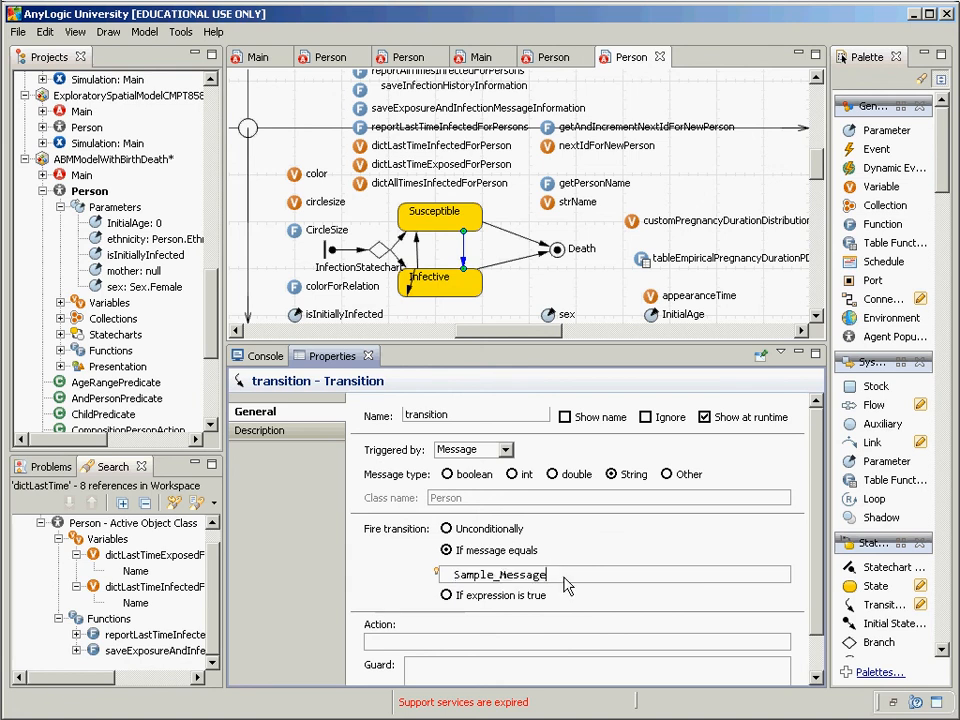
pyautogui.click(84, 196)
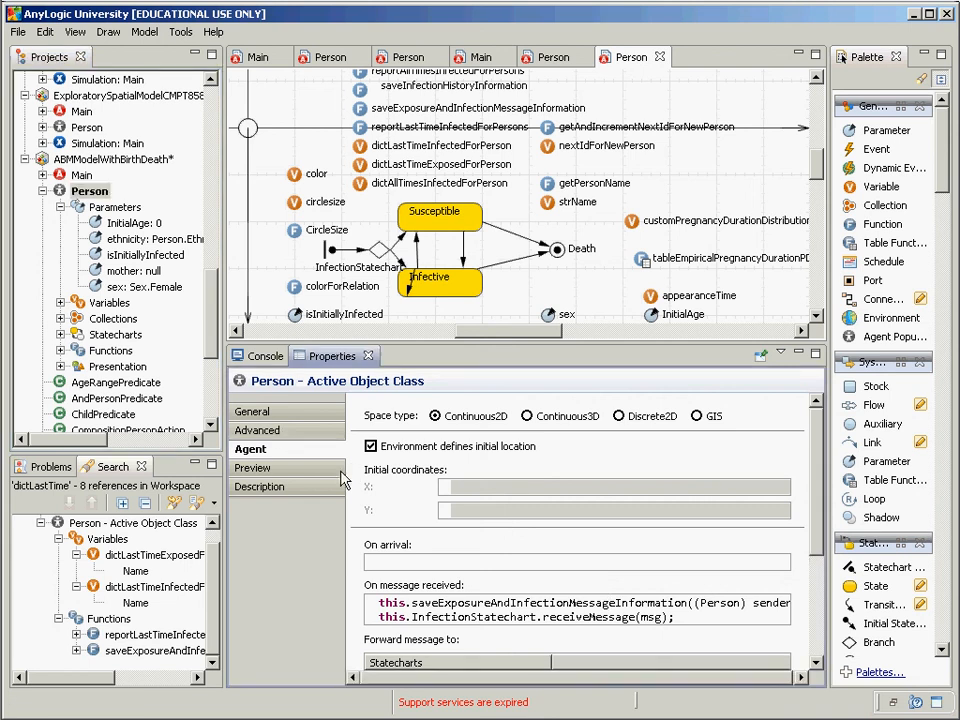
# Step: Below the Ethnicity enum, declare 'public enum Messages { HIVInfetionMsg, HCVInfectionMsg, InfluenzaInfectionMsg };'
pyautogui.click(285, 434)
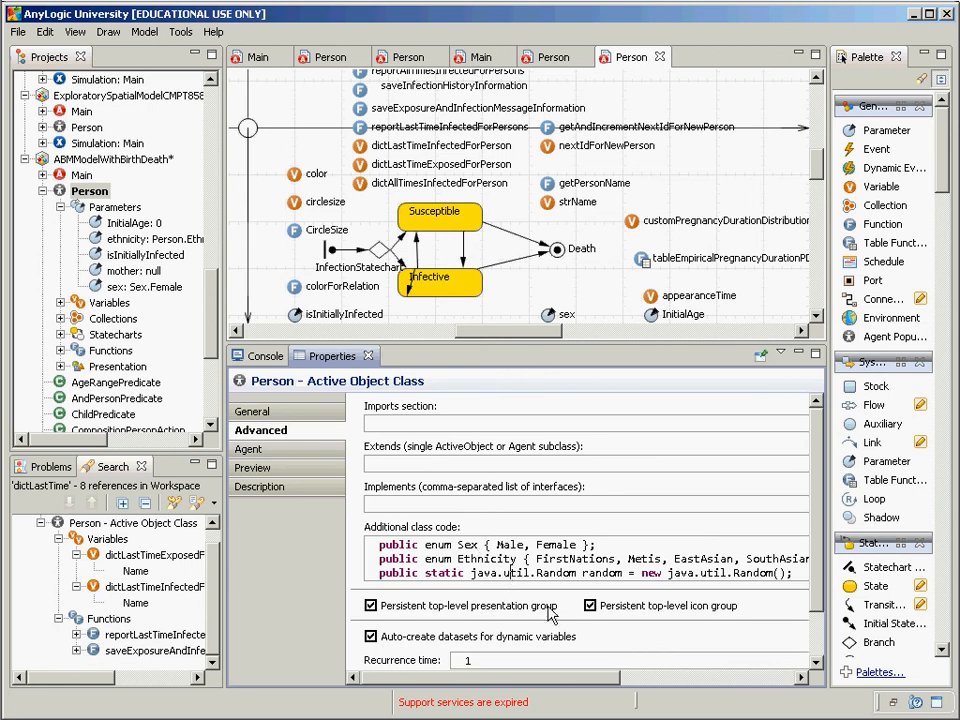
pyautogui.press('End')
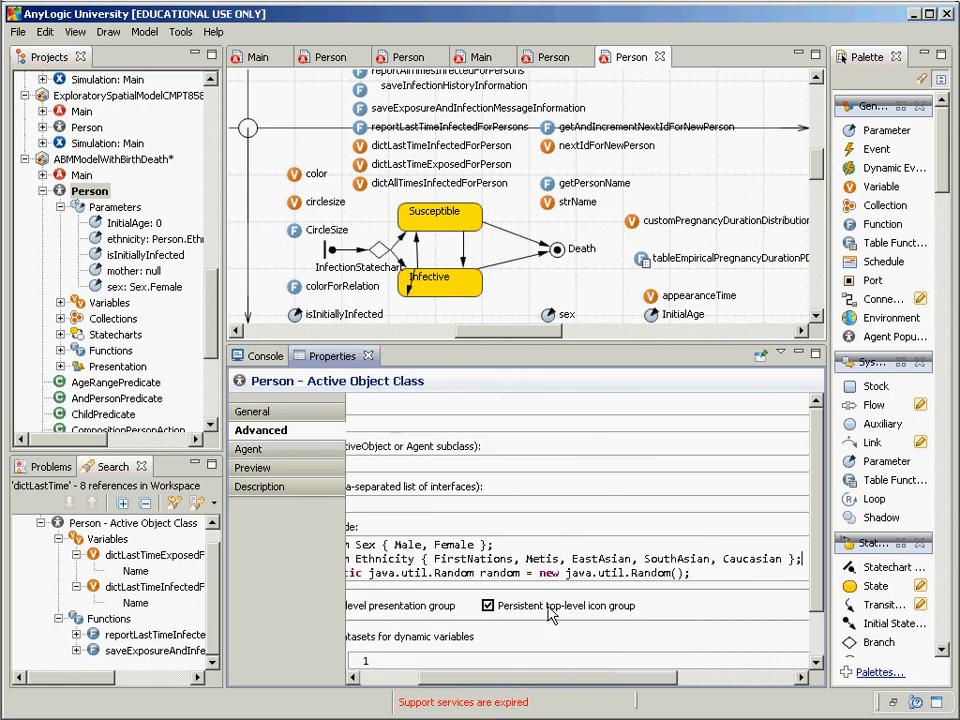
pyautogui.press('Return')
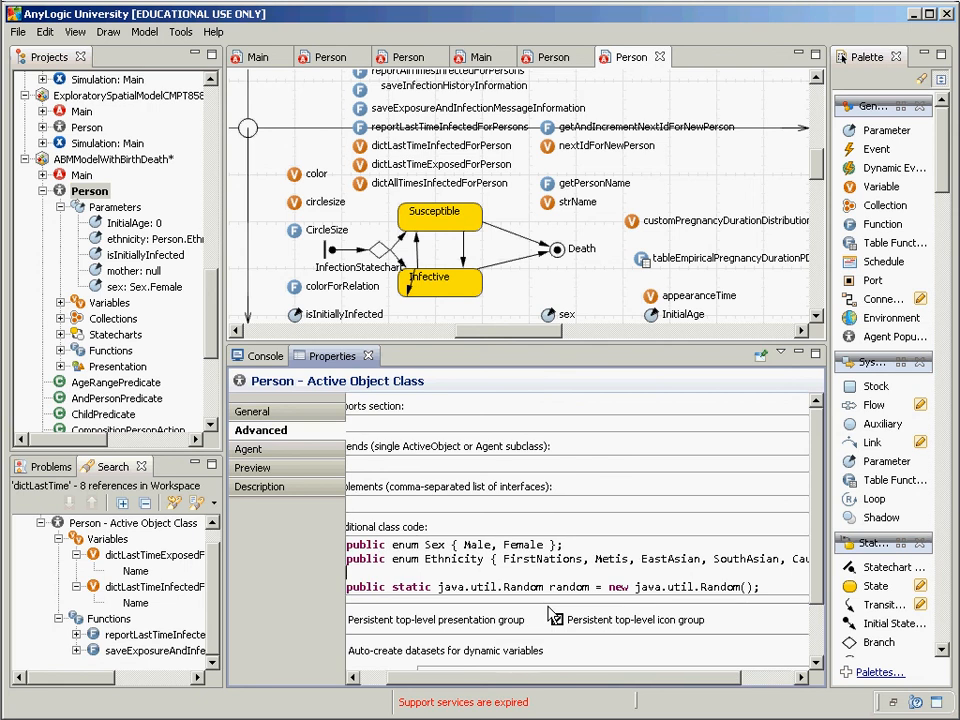
pyautogui.write('public enum ')
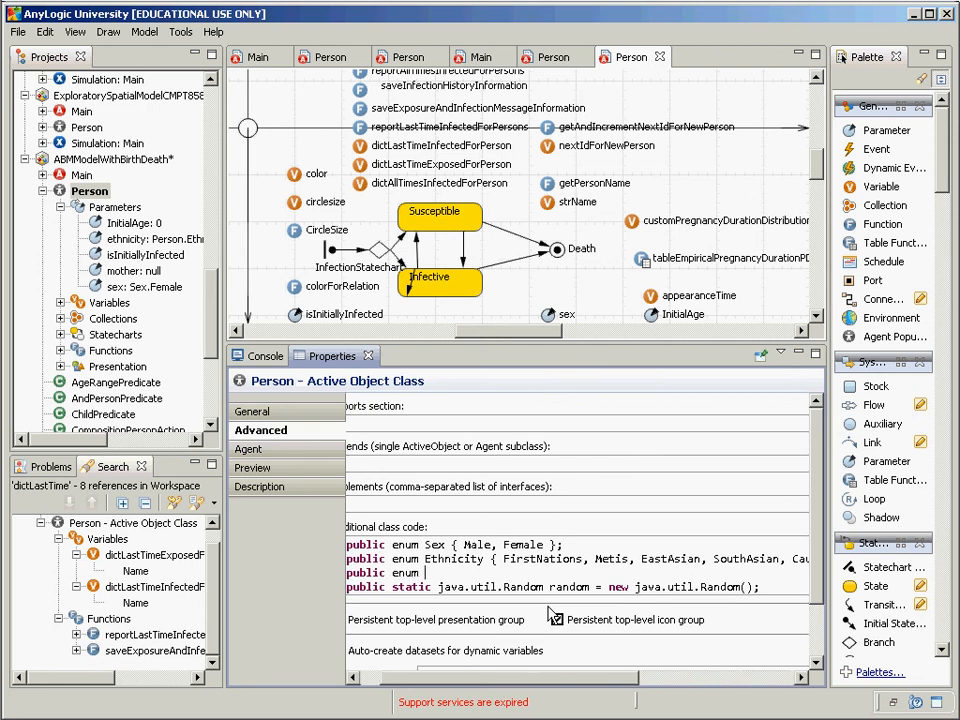
pyautogui.write('Messages { ')
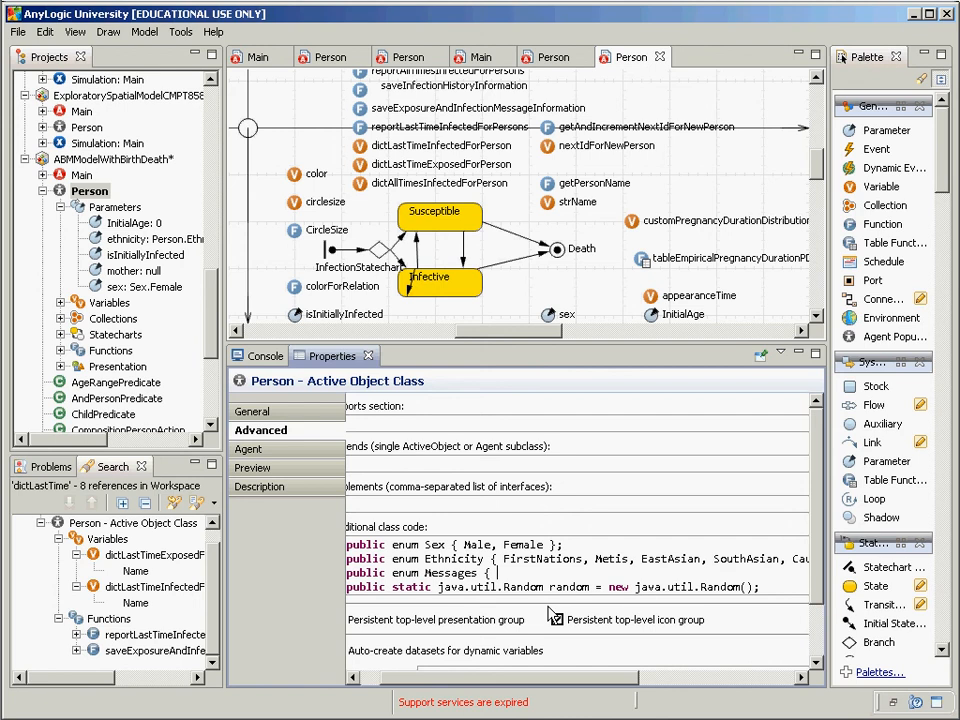
pyautogui.write('HIVInfetionMsg')
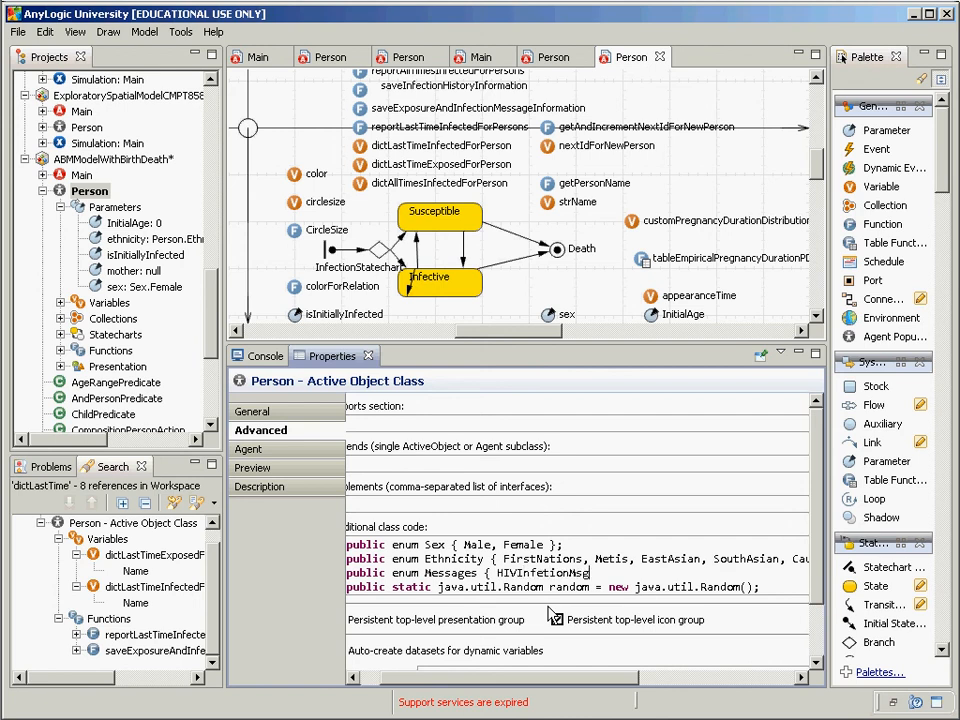
pyautogui.write(', HIV')
pyautogui.press('BackSpace')
pyautogui.press('BackSpace')
pyautogui.write('CV')
pyautogui.press('BackSpace')
pyautogui.write('InfectionMs')
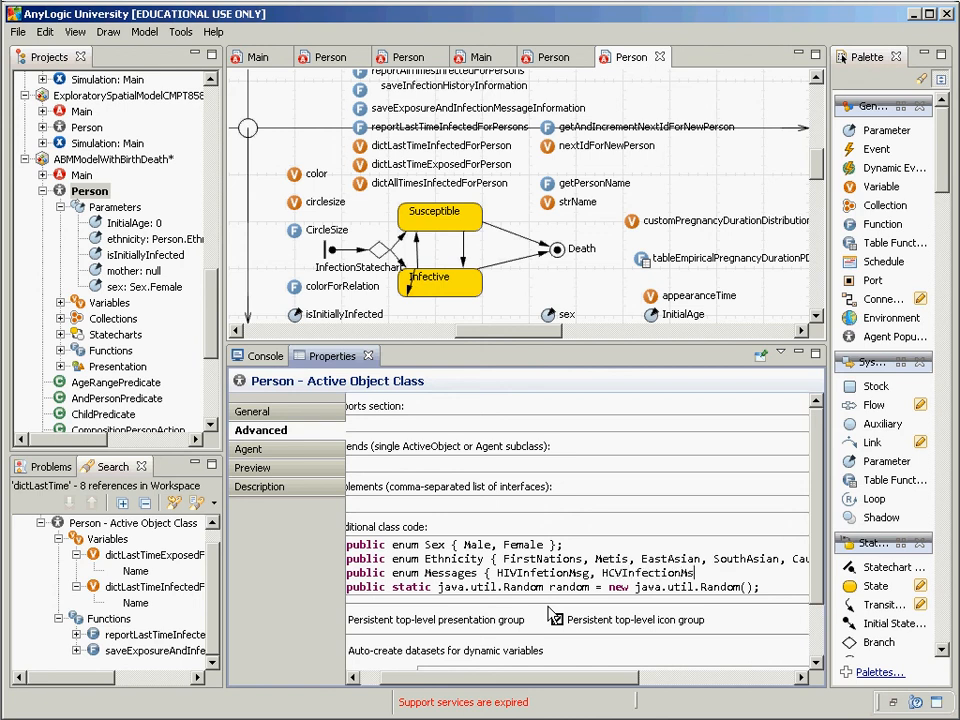
pyautogui.write('g, InfluenzaInfectionMe')
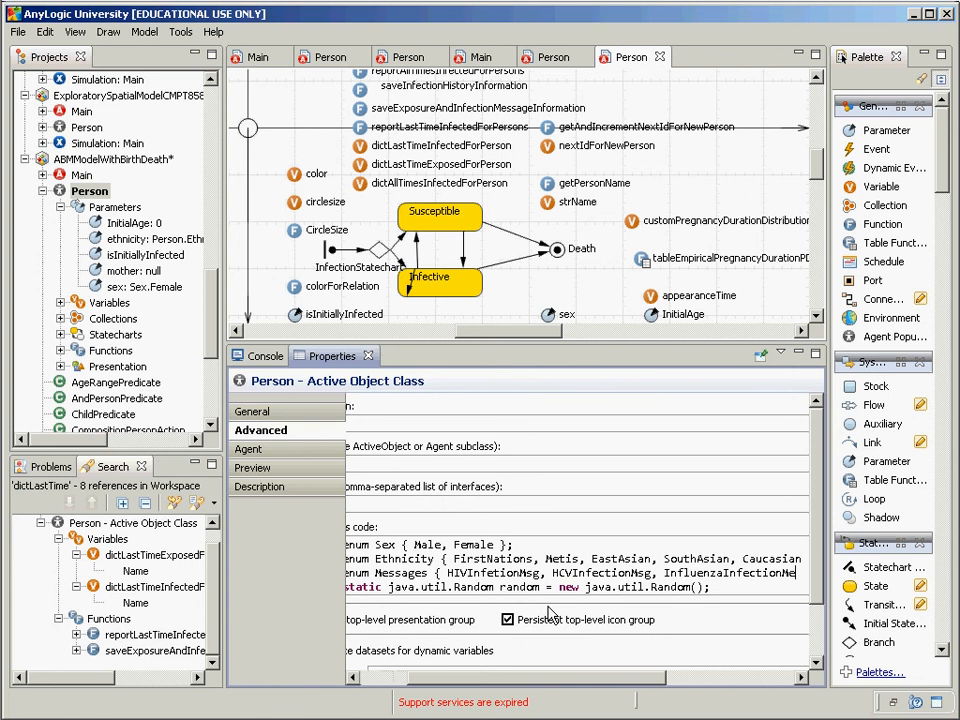
pyautogui.write('sg };')
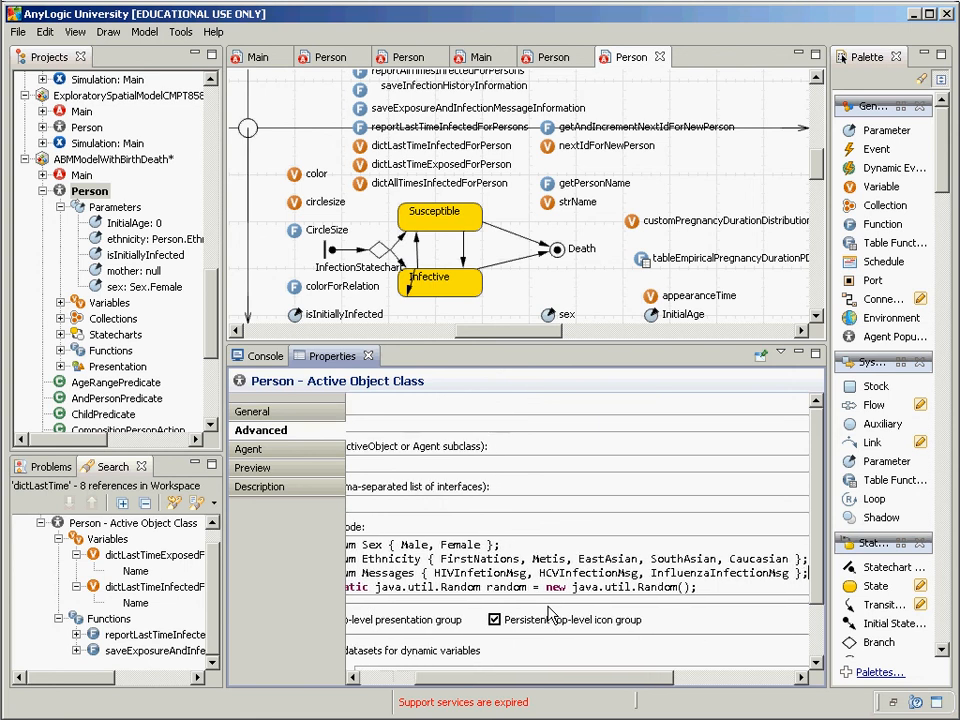
pyautogui.press('Home')
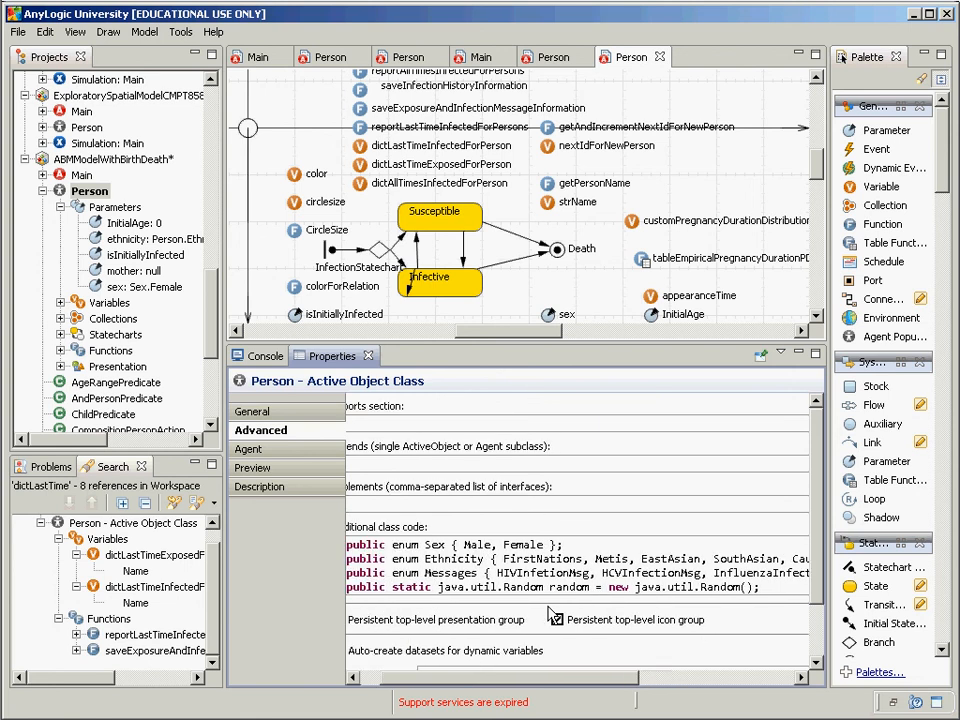
pyautogui.hotkey('ctrl', 'Right')
pyautogui.hotkey('ctrl', 'Right')
pyautogui.hotkey('ctrl', 'Right')
pyautogui.hotkey('ctrl', 'shift', 'Left')
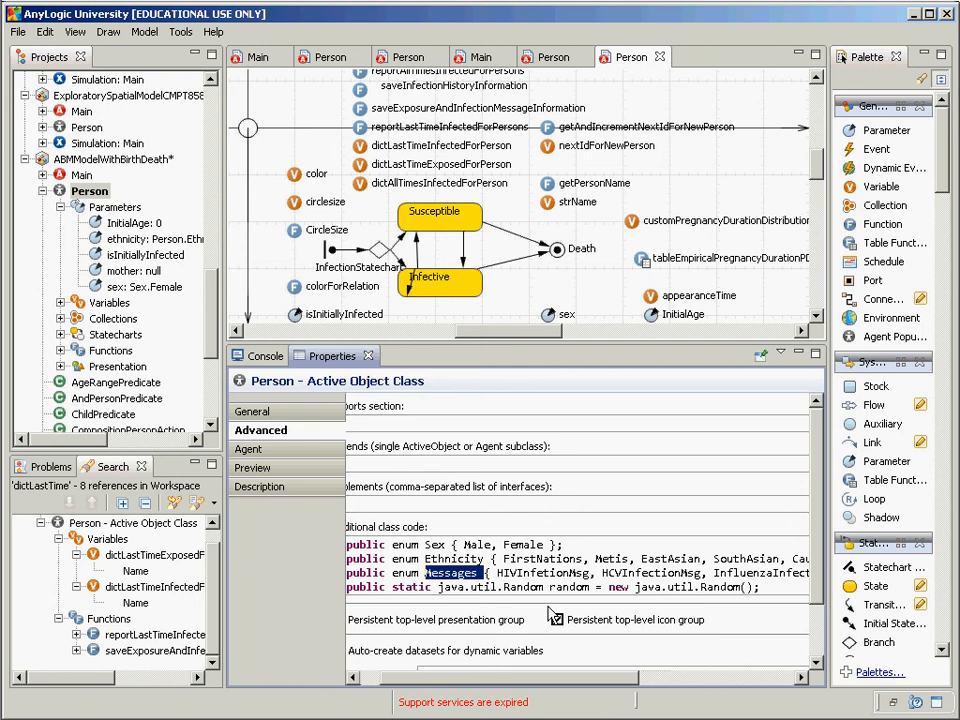
# Step: Select the Susceptible-to-Infective transition and its Sample_Message condition value
pyautogui.click(464, 250)
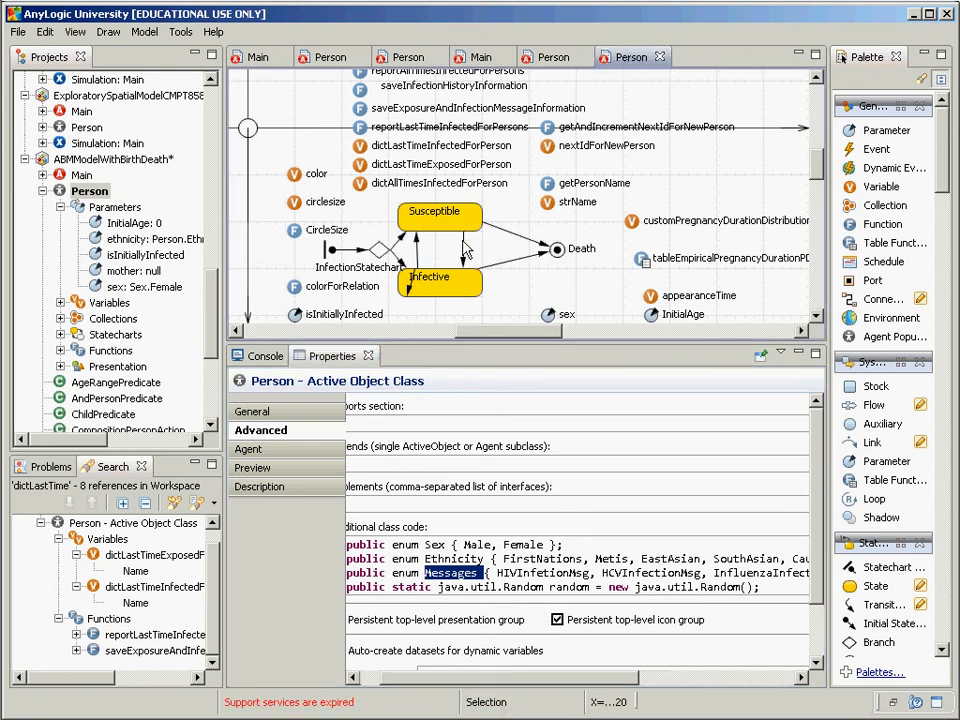
pyautogui.click(464, 242)
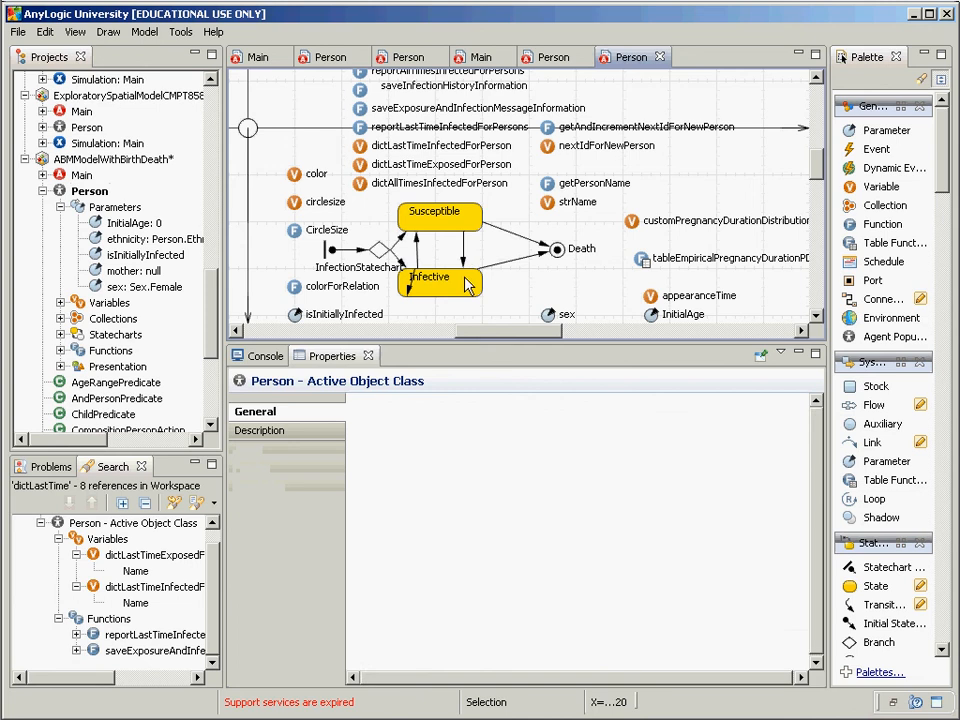
pyautogui.click(463, 258)
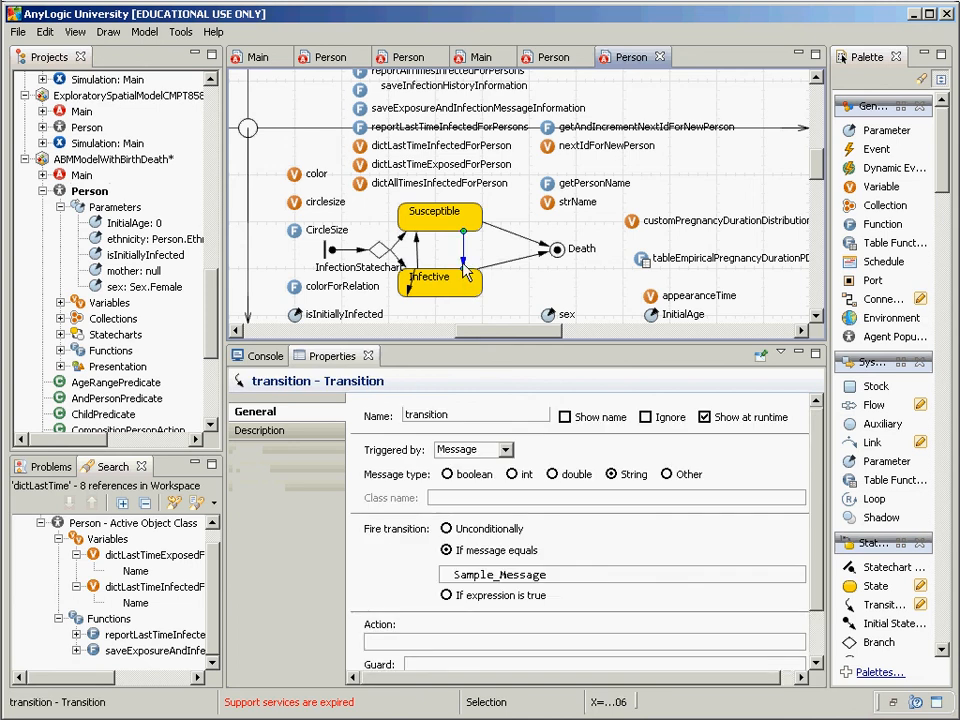
pyautogui.click(560, 582)
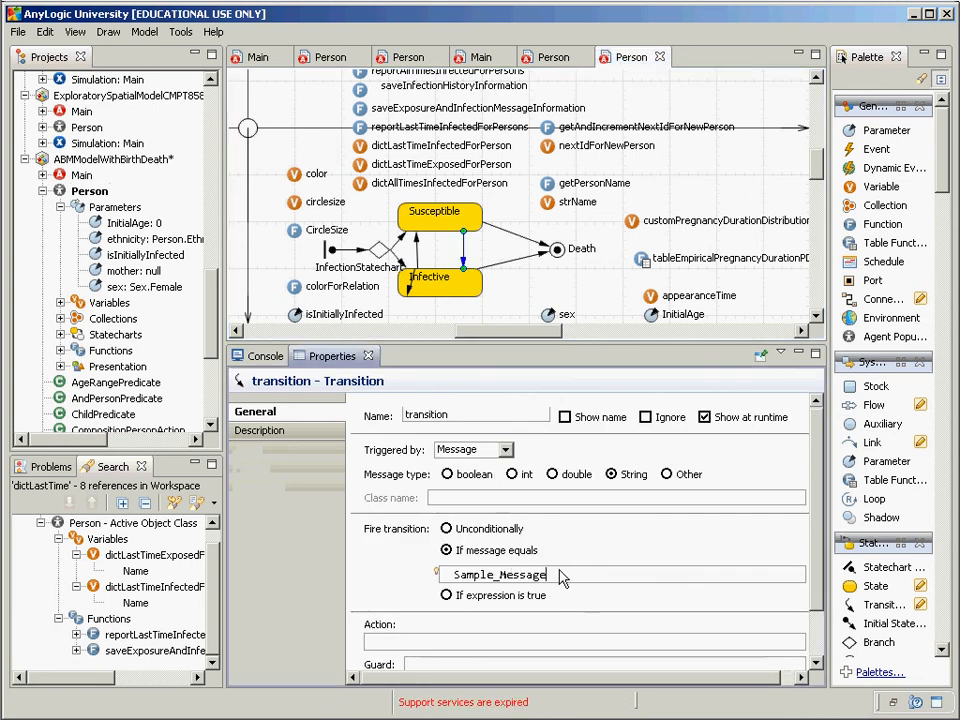
pyautogui.doubleClick(558, 576)
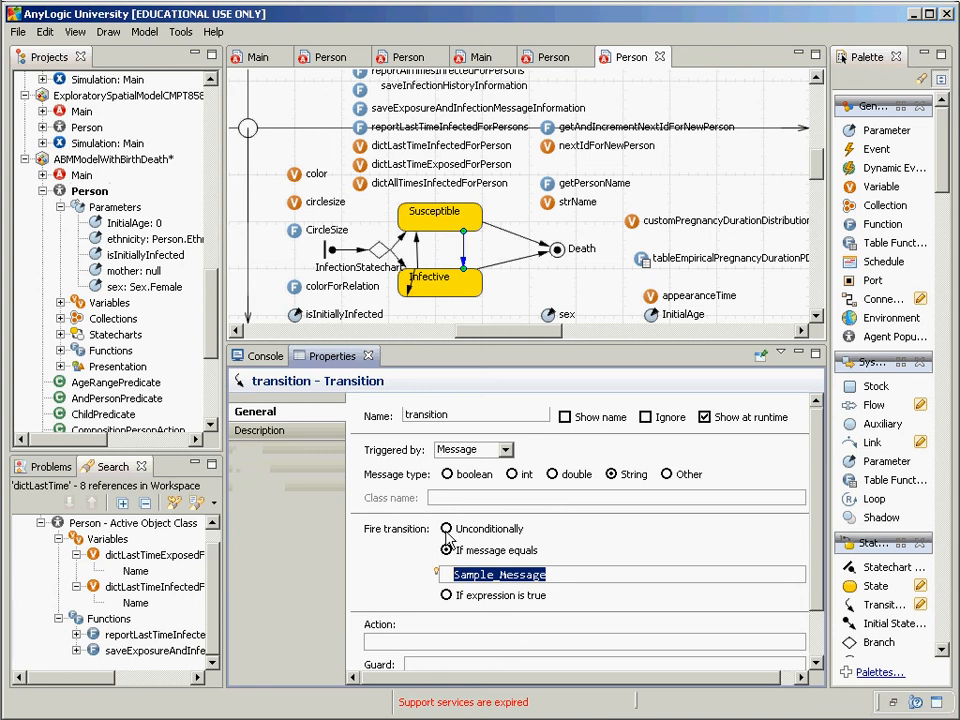
# Step: Enter Person.Messages.InfluenzaInfectionMsg as the message condition using Ctrl+Space completion
pyautogui.write('In')
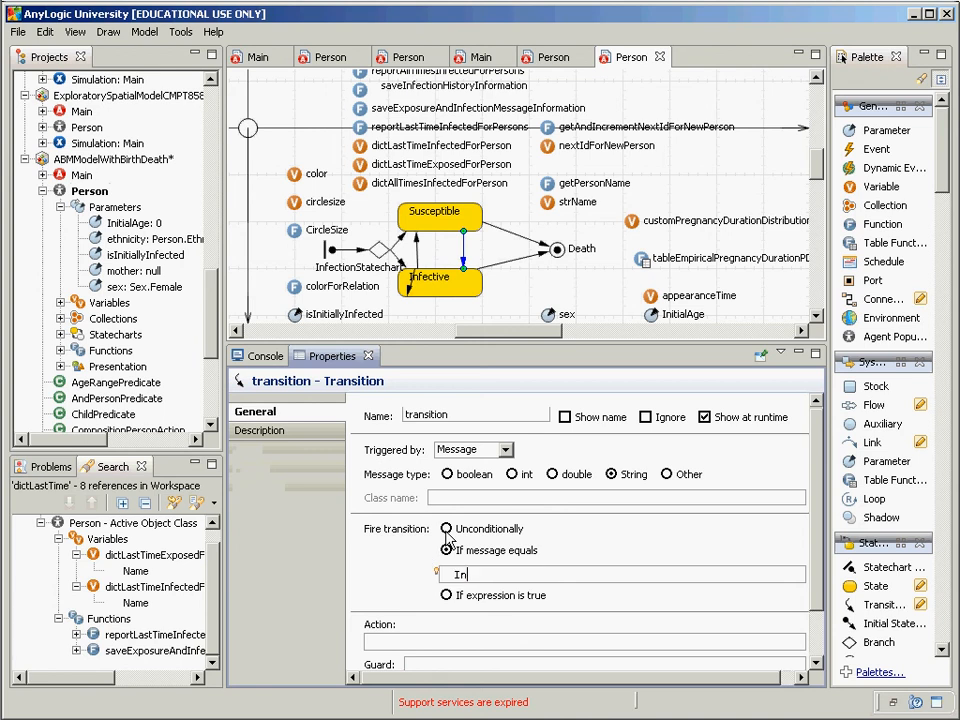
pyautogui.write('flu')
pyautogui.press('BackSpace')
pyautogui.press('BackSpace')
pyautogui.press('BackSpace')
pyautogui.press('BackSpace')
pyautogui.press('BackSpace')
pyautogui.write('Mess')
pyautogui.press('Home')
pyautogui.write('Person.')
pyautogui.press('End')
pyautogui.write('a')
pyautogui.hotkey('ctrl', 'space')
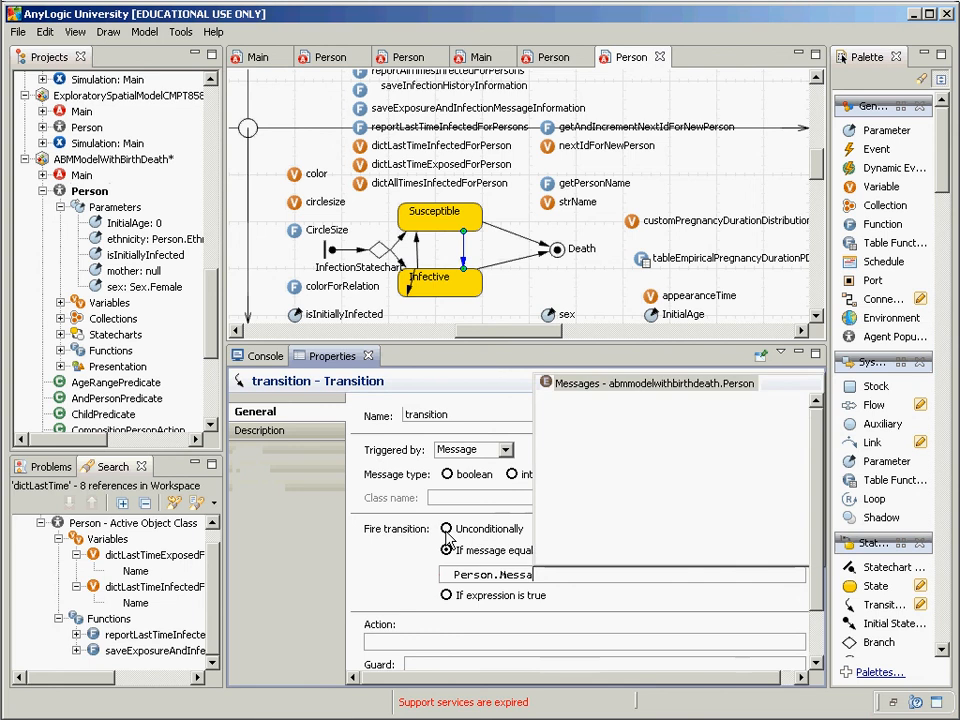
pyautogui.press('Return')
pyautogui.write('.In')
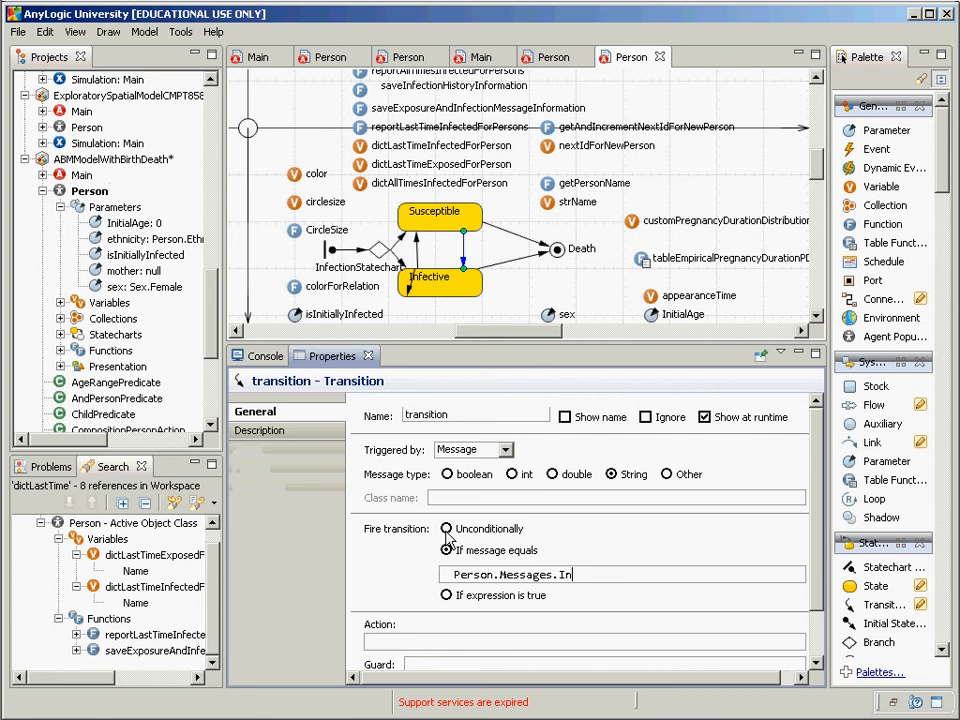
pyautogui.hotkey('ctrl', 'space')
pyautogui.press('Return')
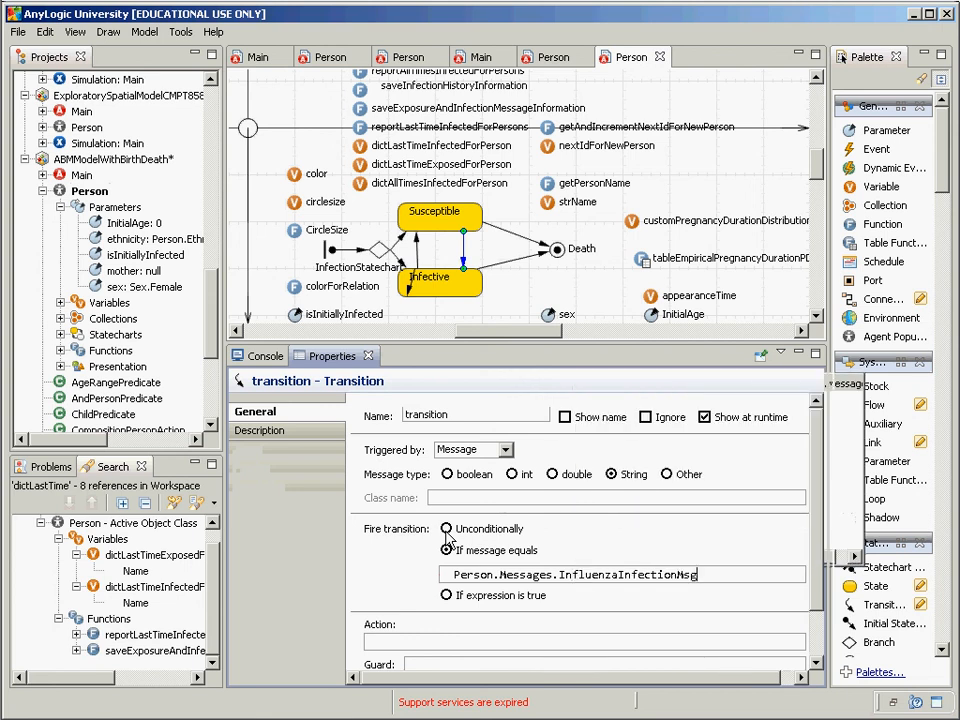
pyautogui.hotkey('ctrl', 'a')
pyautogui.hotkey('ctrl', 'c')
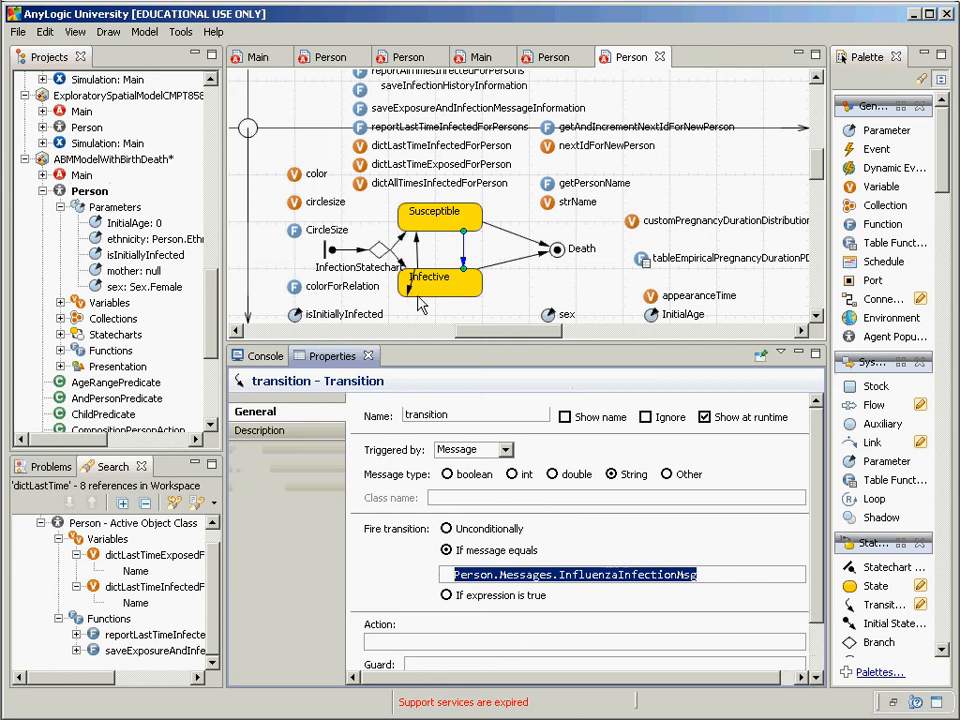
# Step: Change transition2's action to send(Person.Messages.InfluenzaInfectionMsg, RANDOM_CONNECTED) instead of the "Infect!" string
pyautogui.click(409, 296)
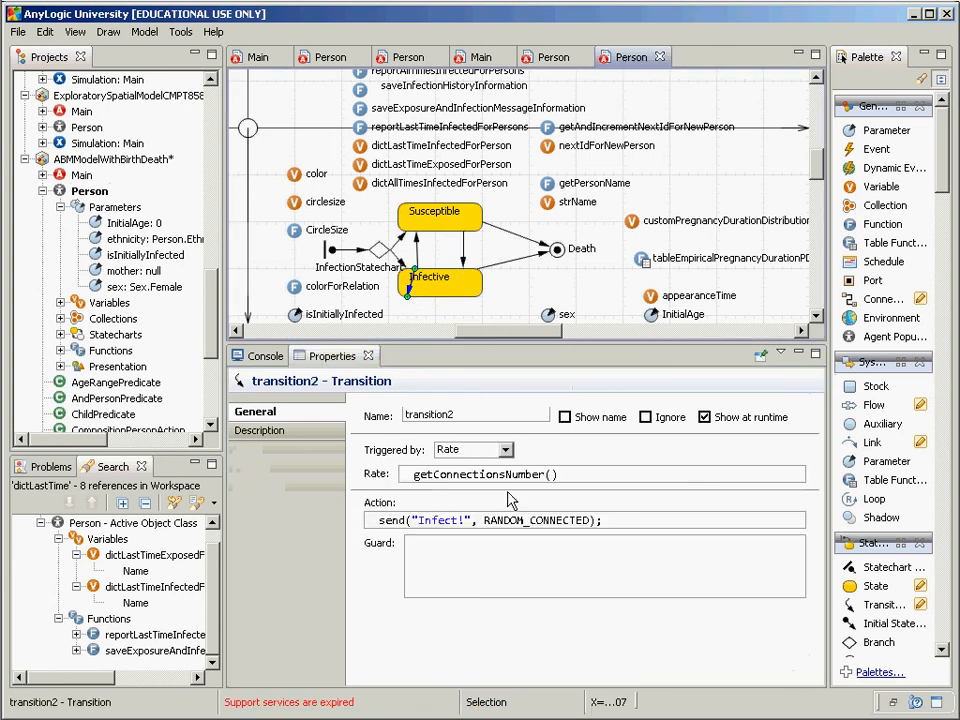
pyautogui.click(468, 520)
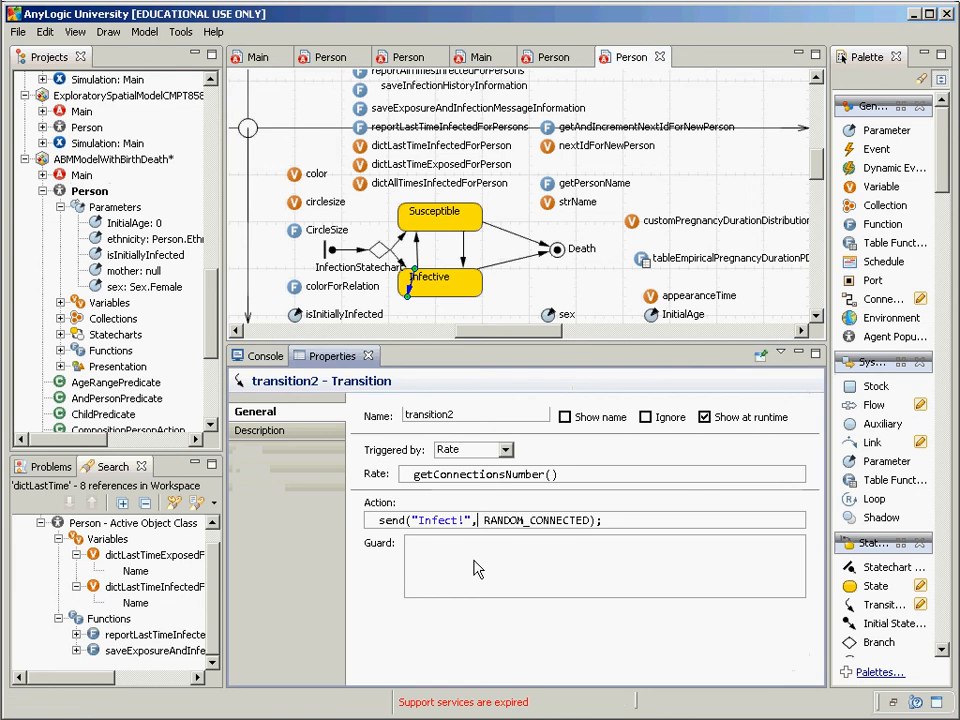
pyautogui.hotkey('shift', 'Left')
pyautogui.hotkey('shift', 'Left')
pyautogui.hotkey('shift', 'Left')
pyautogui.hotkey('shift', 'Left')
pyautogui.hotkey('shift', 'Left')
pyautogui.hotkey('shift', 'Left')
pyautogui.hotkey('shift', 'Left')
pyautogui.hotkey('shift', 'Left')
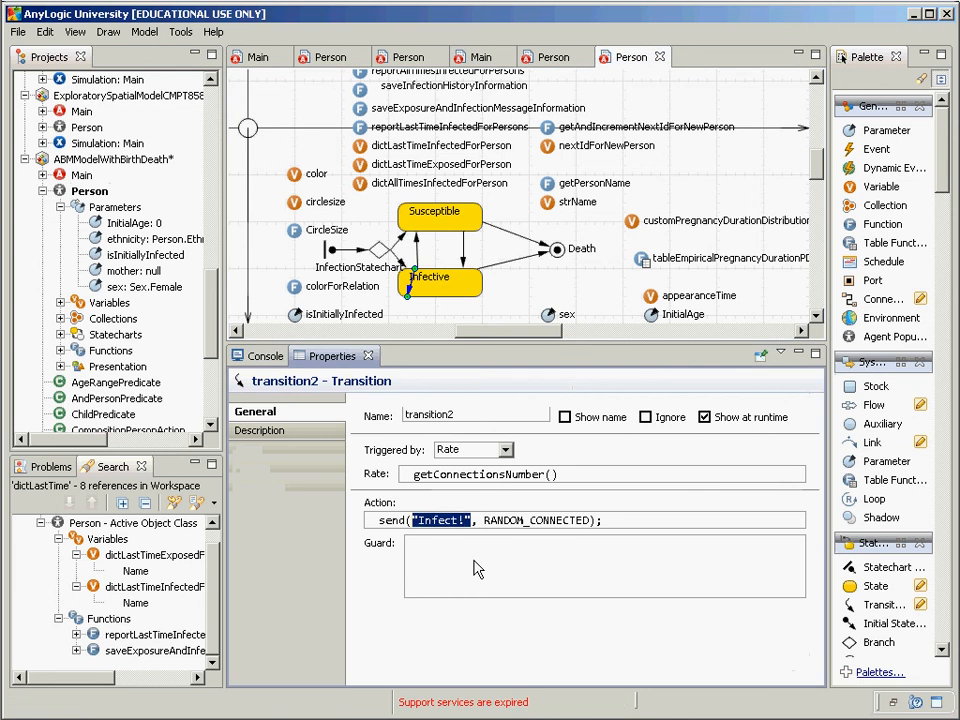
pyautogui.hotkey('ctrl', 'v')
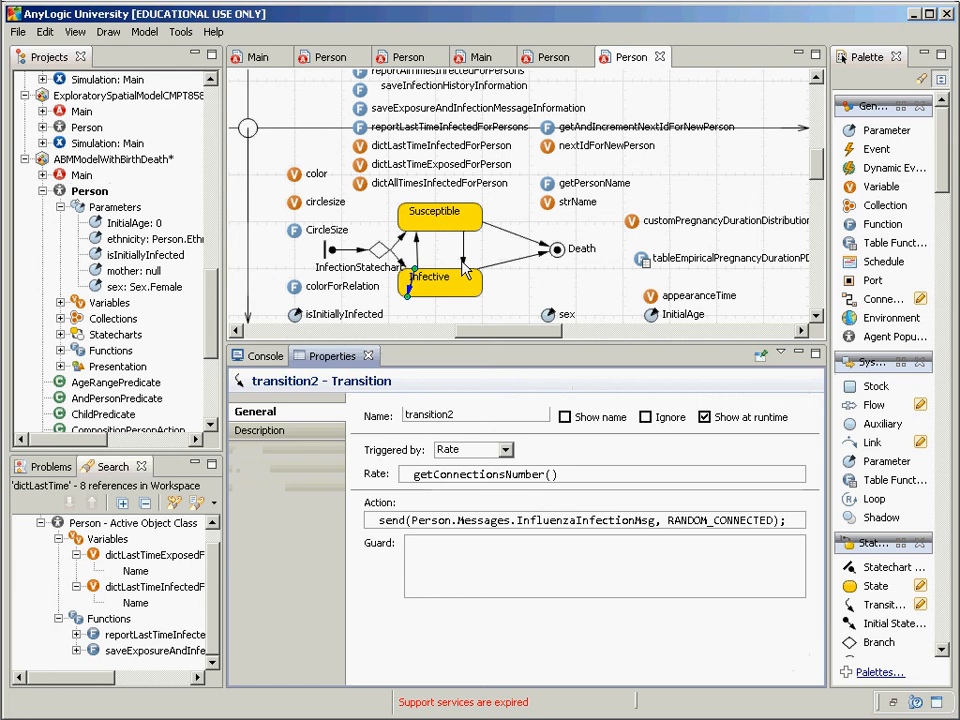
pyautogui.click(463, 268)
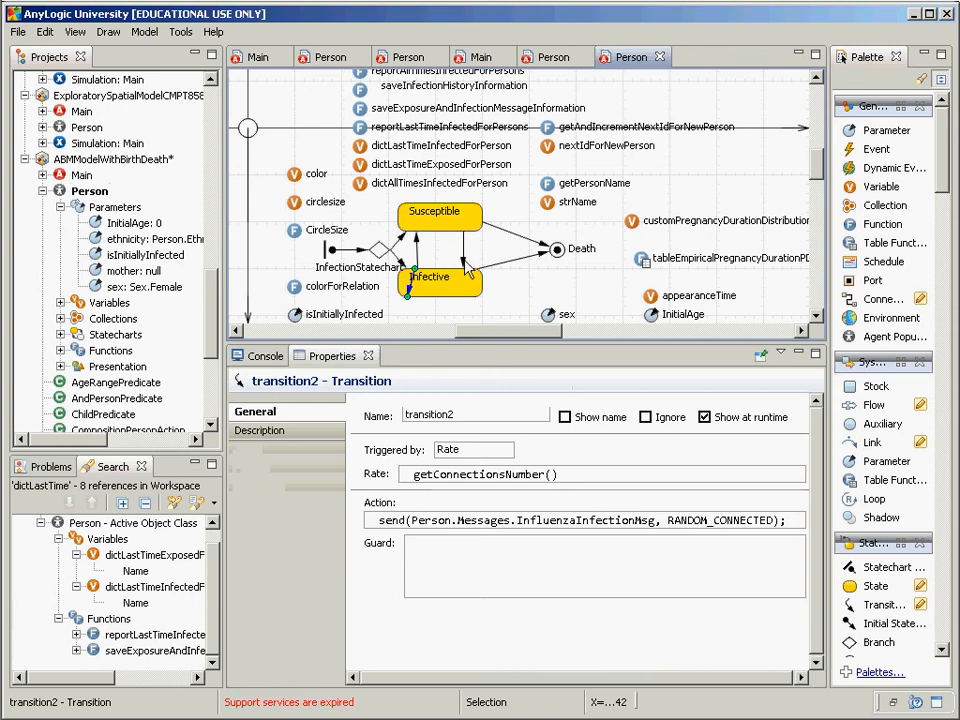
pyautogui.click(466, 268)
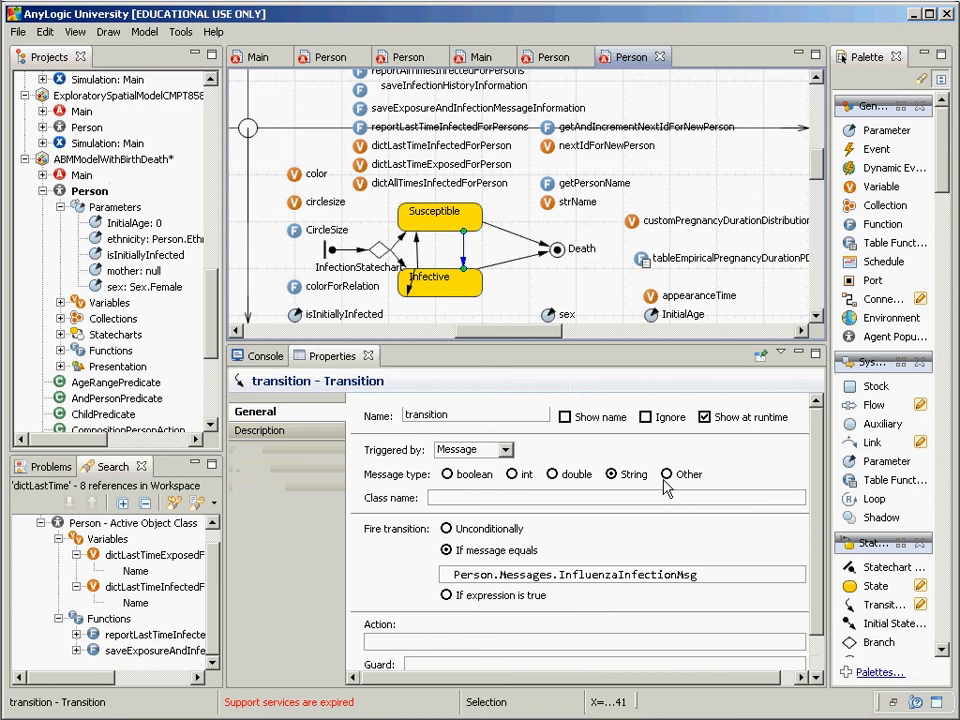
# Step: Set the Susceptible→Infective transition's message type to Other with class name Person.Messages
pyautogui.click(666, 476)
pyautogui.hotkey('ctrl', 'v')
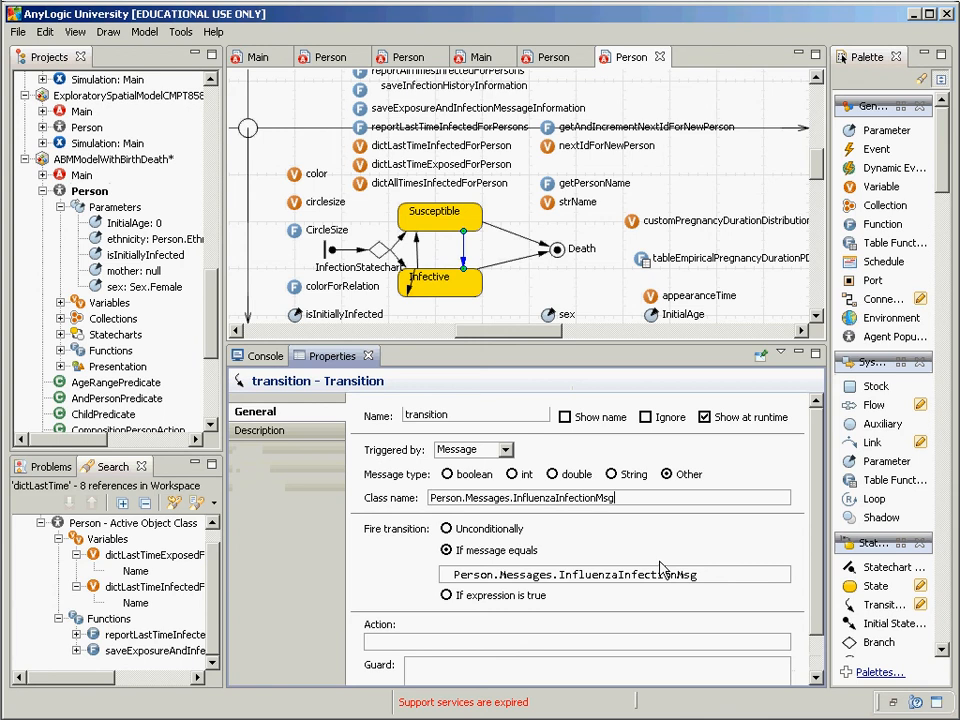
pyautogui.hotkey('shift', 'Home')
pyautogui.hotkey('shift', 'Right')
pyautogui.hotkey('shift', 'Right')
pyautogui.hotkey('shift', 'Right')
pyautogui.hotkey('shift', 'Right')
pyautogui.hotkey('shift', 'Right')
pyautogui.hotkey('shift', 'Right')
pyautogui.hotkey('shift', 'Right')
pyautogui.hotkey('shift', 'Right')
pyautogui.hotkey('shift', 'Right')
pyautogui.hotkey('shift', 'Right')
pyautogui.hotkey('shift', 'Right')
pyautogui.hotkey('shift', 'Right')
pyautogui.hotkey('shift', 'Right')
pyautogui.hotkey('shift', 'Right')
pyautogui.hotkey('shift', 'Right')
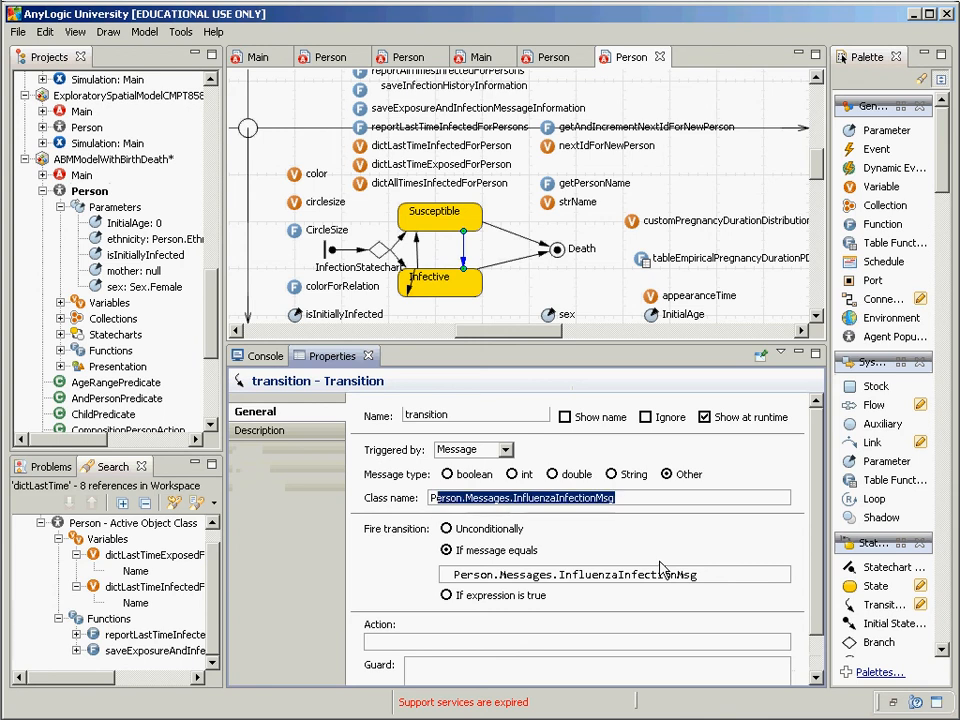
pyautogui.press('Delete')
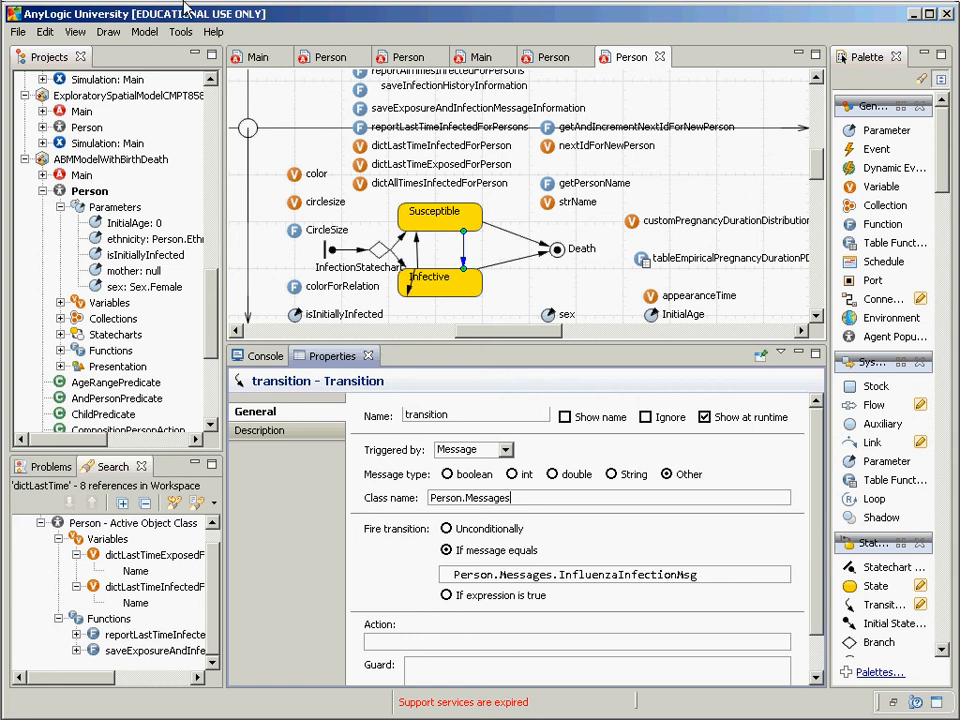
# Step: Build the model and confirm the Problems list is empty
pyautogui.click(144, 31)
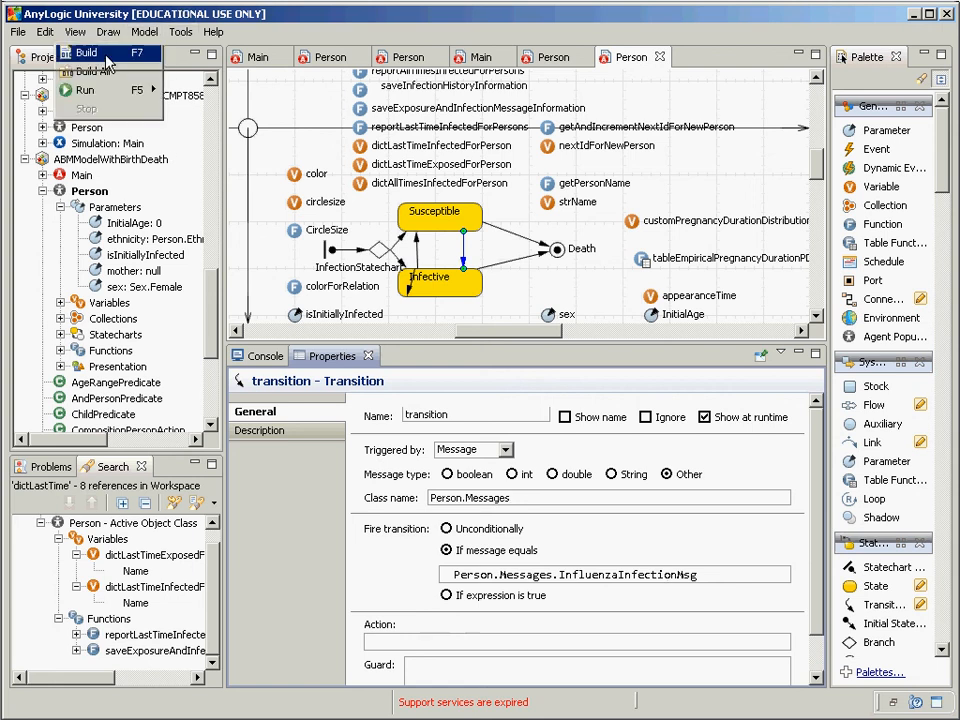
pyautogui.click(106, 55)
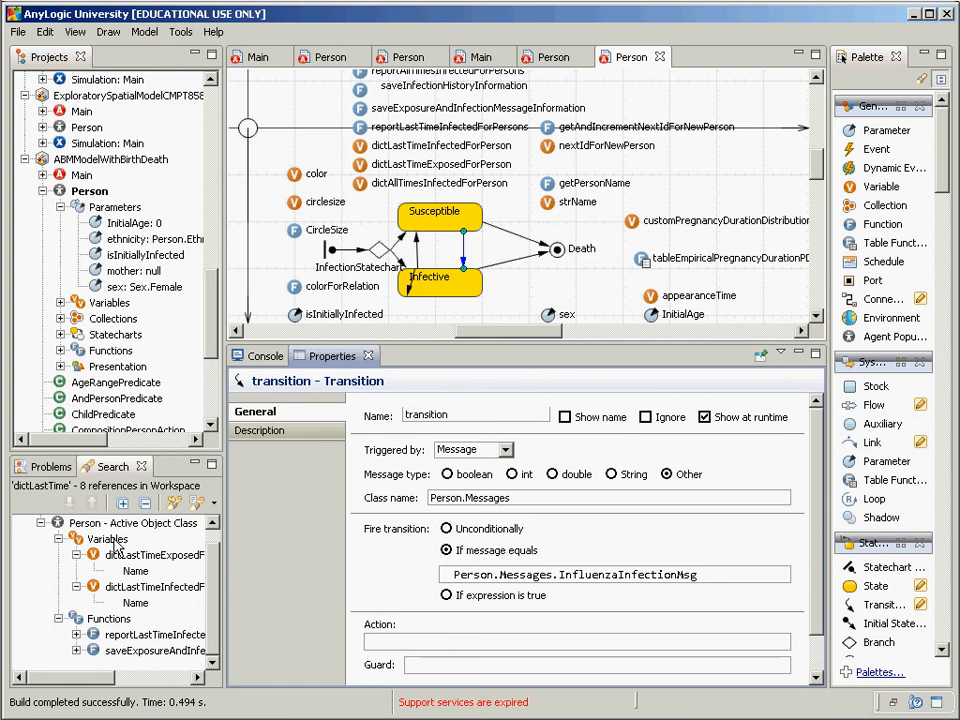
pyautogui.click(52, 467)
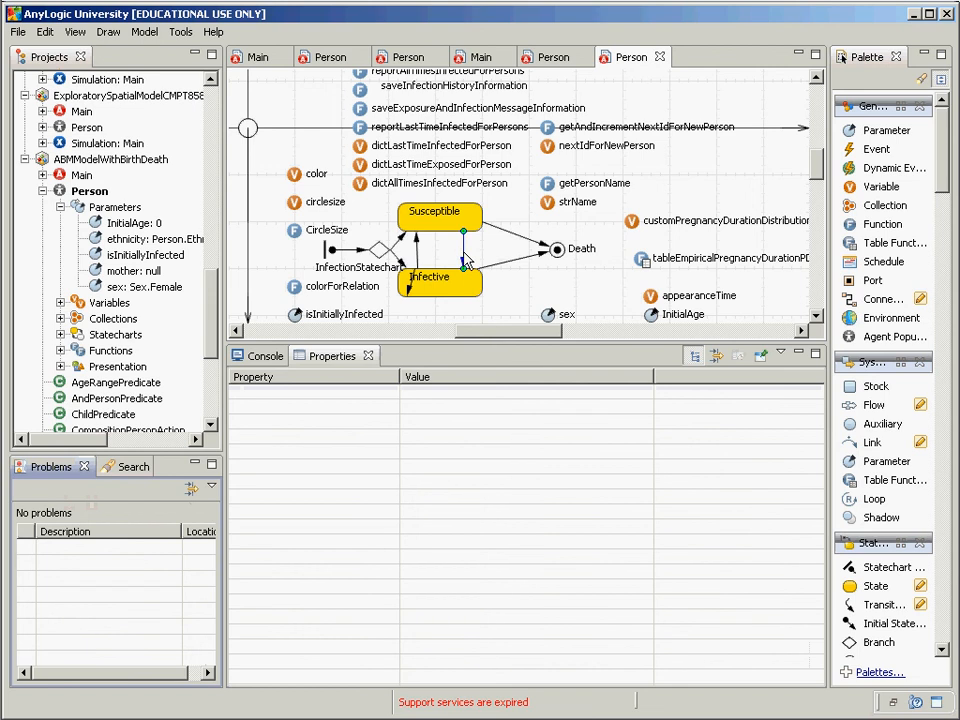
pyautogui.click(465, 282)
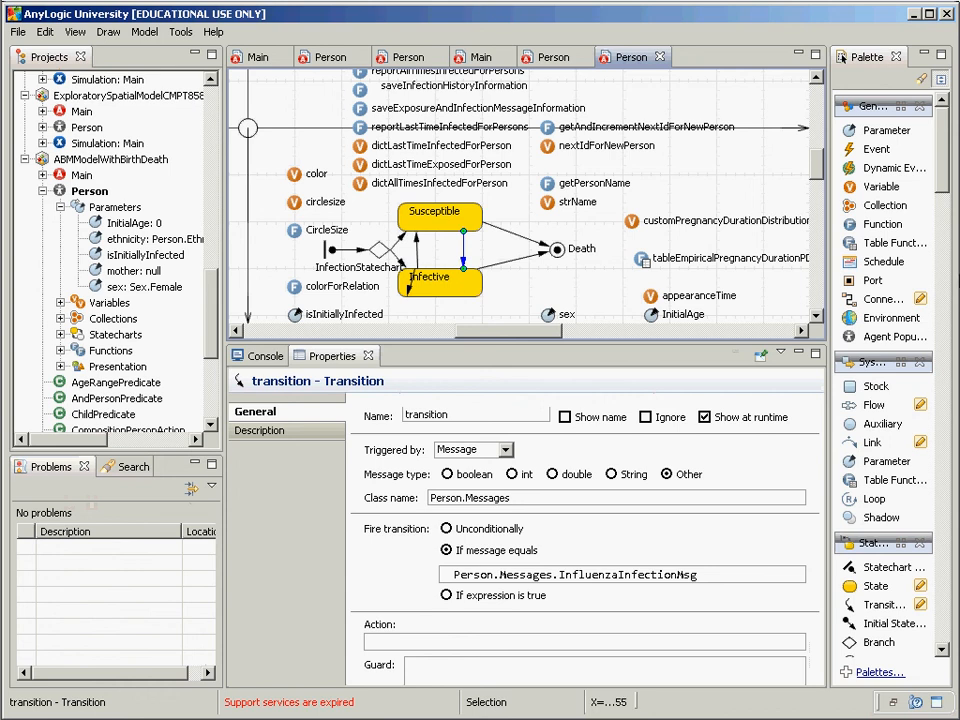
pyautogui.click(636, 226)
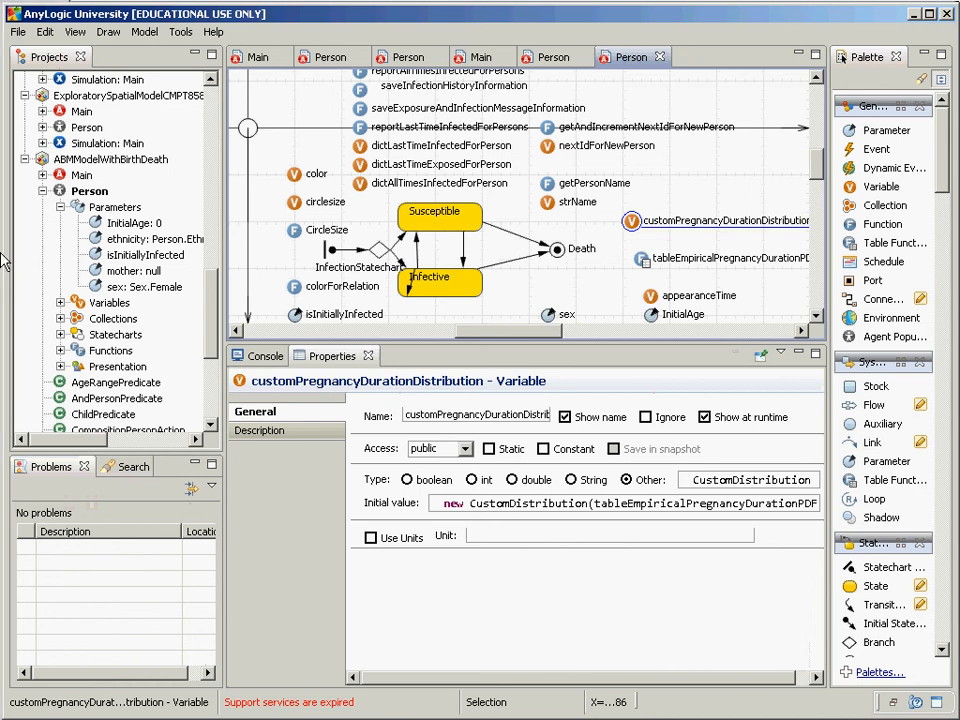
pyautogui.click(74, 196)
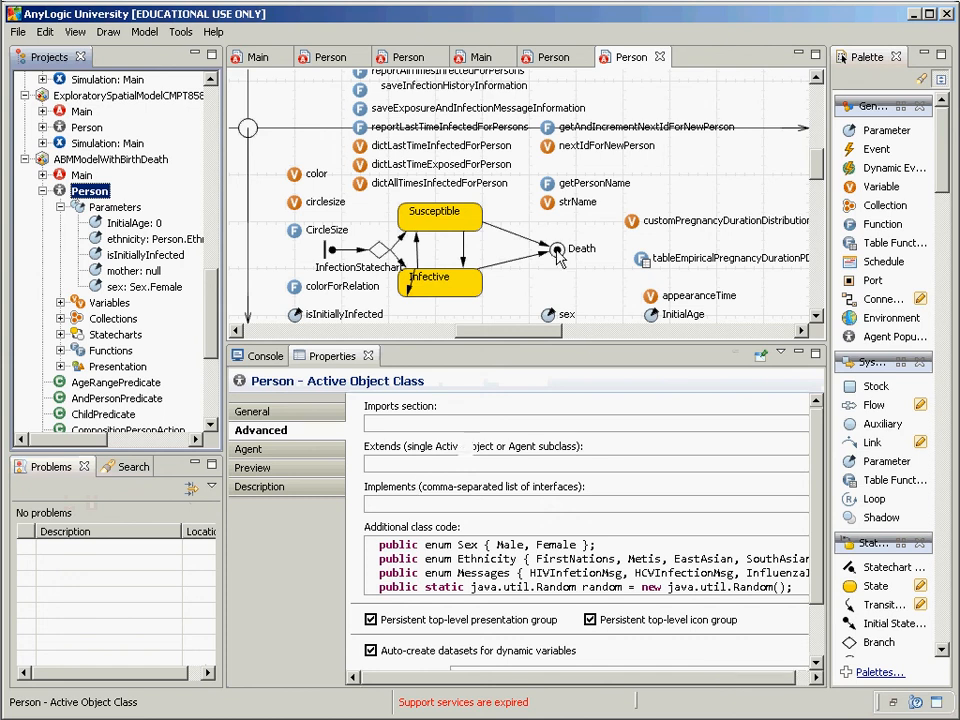
pyautogui.click(557, 250)
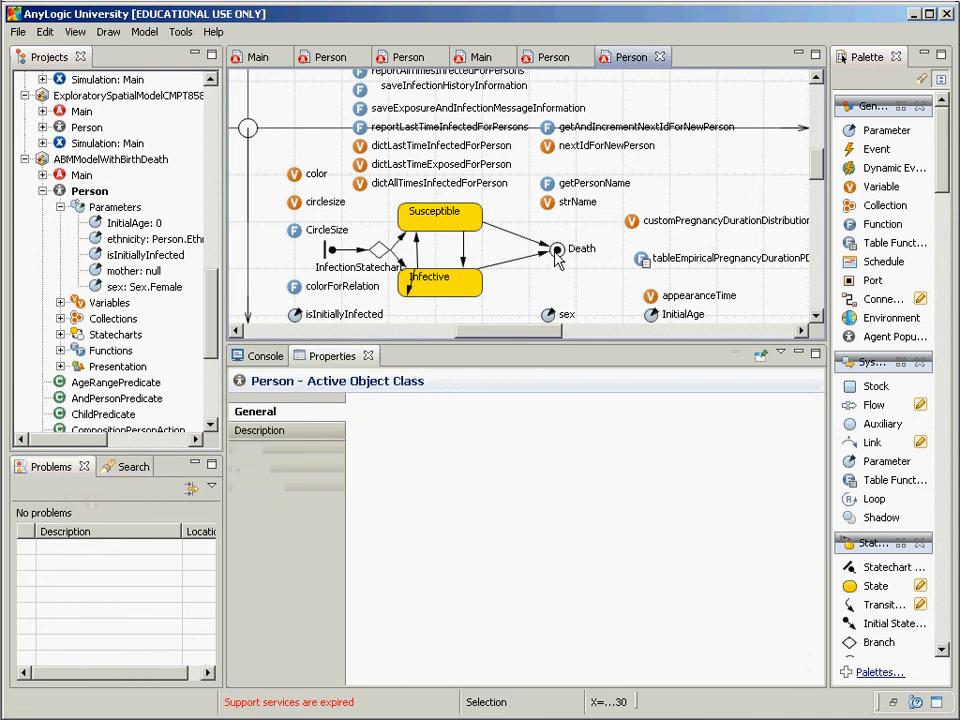
pyautogui.click(557, 256)
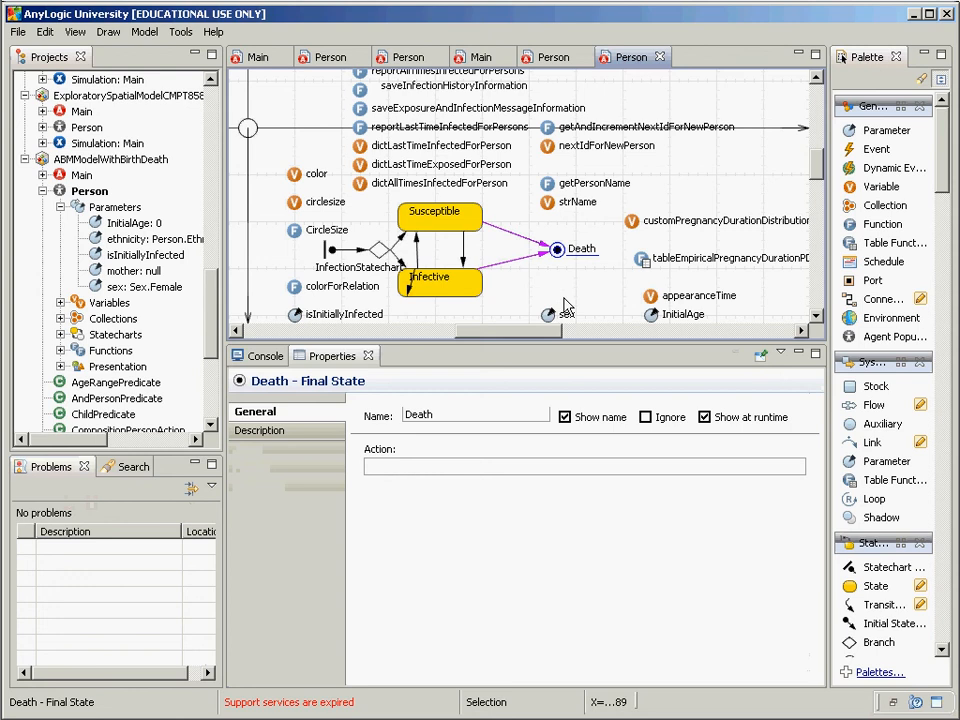
# Step: Check that the Infective→Death transition (rate 0.03) runs FinalizeDeath(), then open that function
pyautogui.click(816, 318)
pyautogui.moveTo(816, 318); pyautogui.dragTo(816, 318)
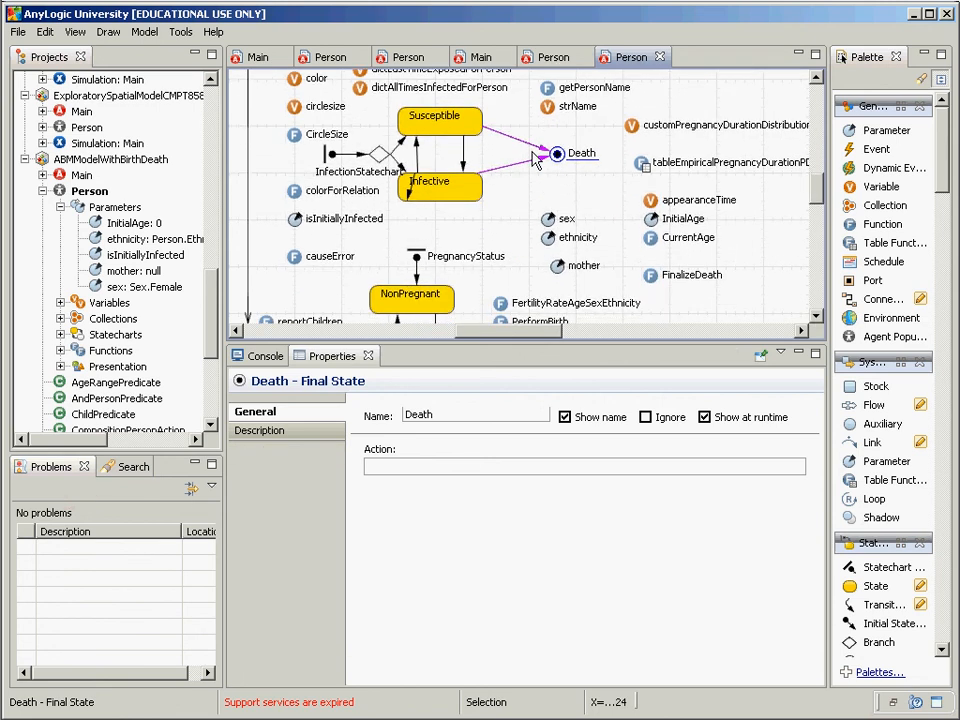
pyautogui.click(535, 162)
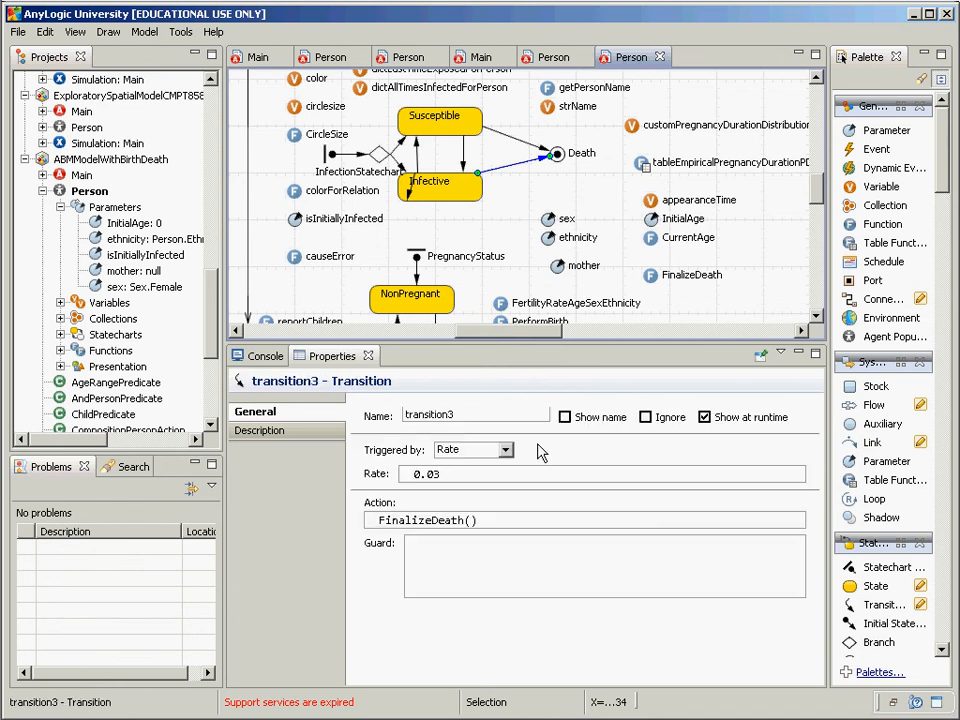
pyautogui.click(495, 522)
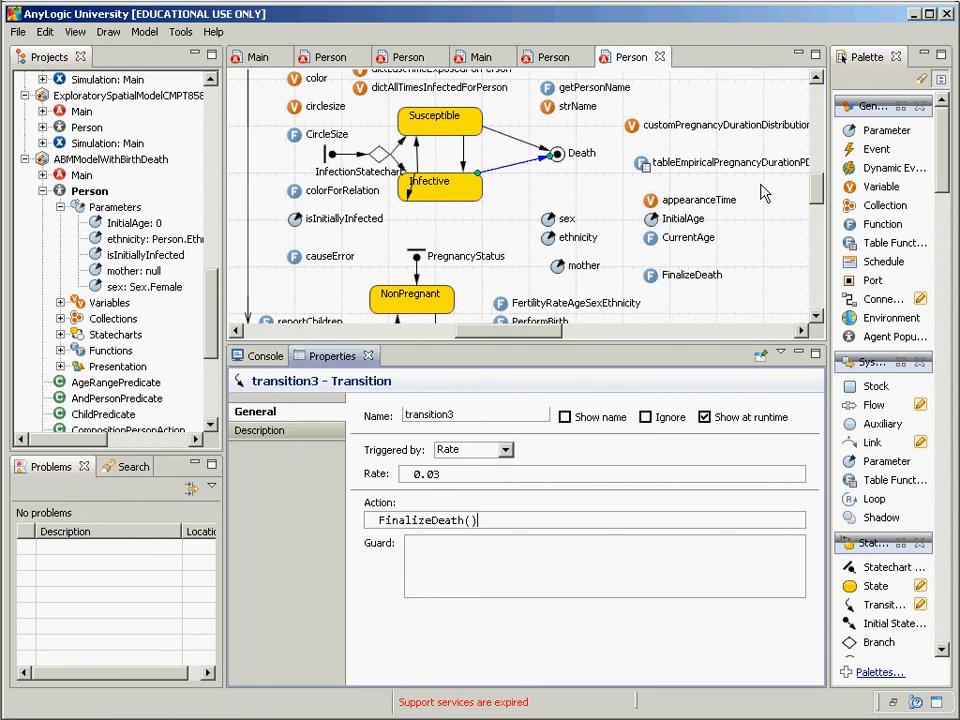
pyautogui.click(648, 277)
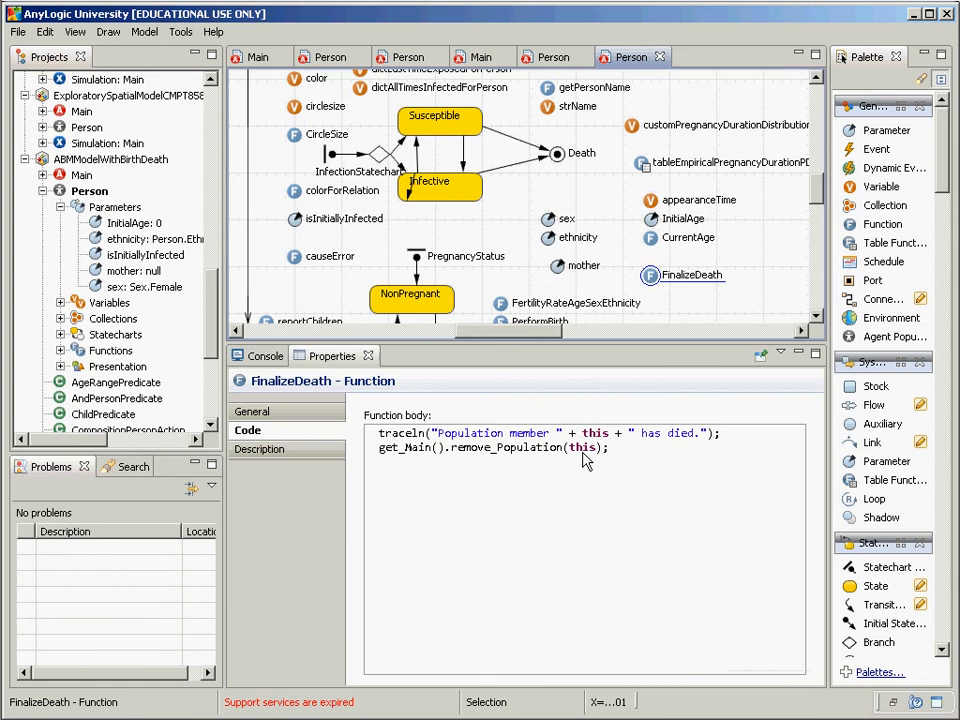
# Step: Prefix FinalizeDeath's second line with 'this.' so it reads this.get_Main().remove_Population(this);
pyautogui.moveTo(621, 451); pyautogui.dragTo(386, 450)
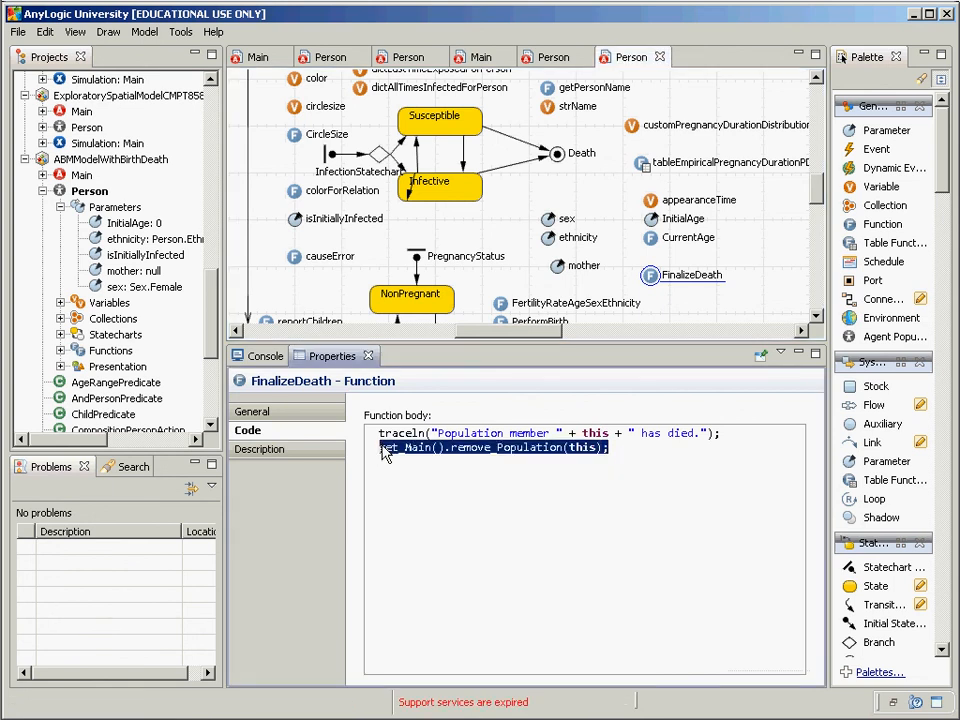
pyautogui.click(703, 506)
pyautogui.write('this.')
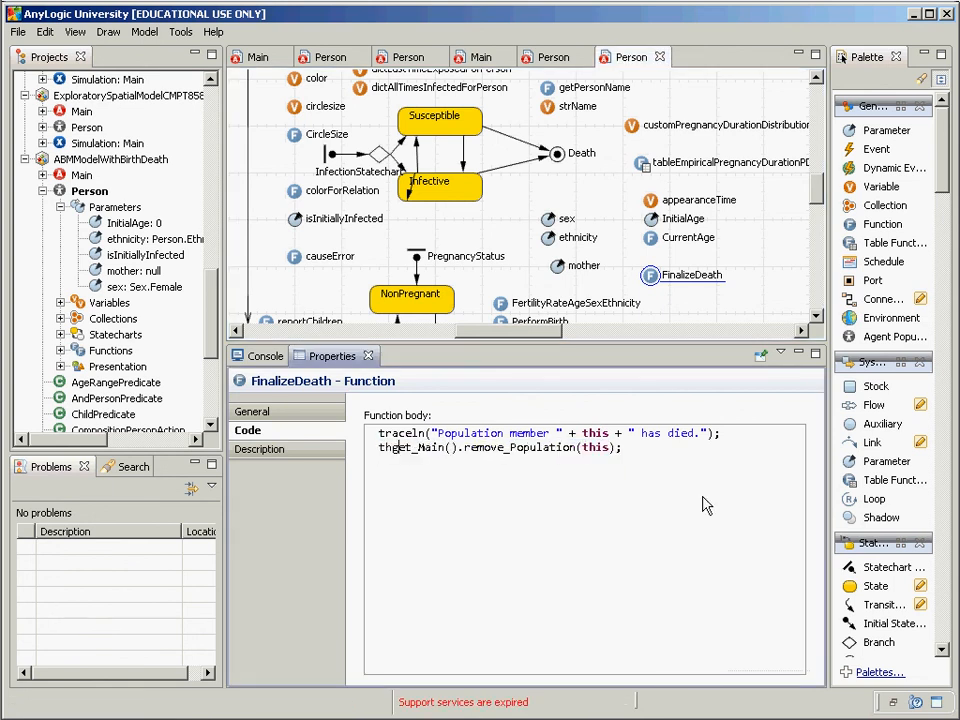
pyautogui.hotkey('ctrl', 'Home')
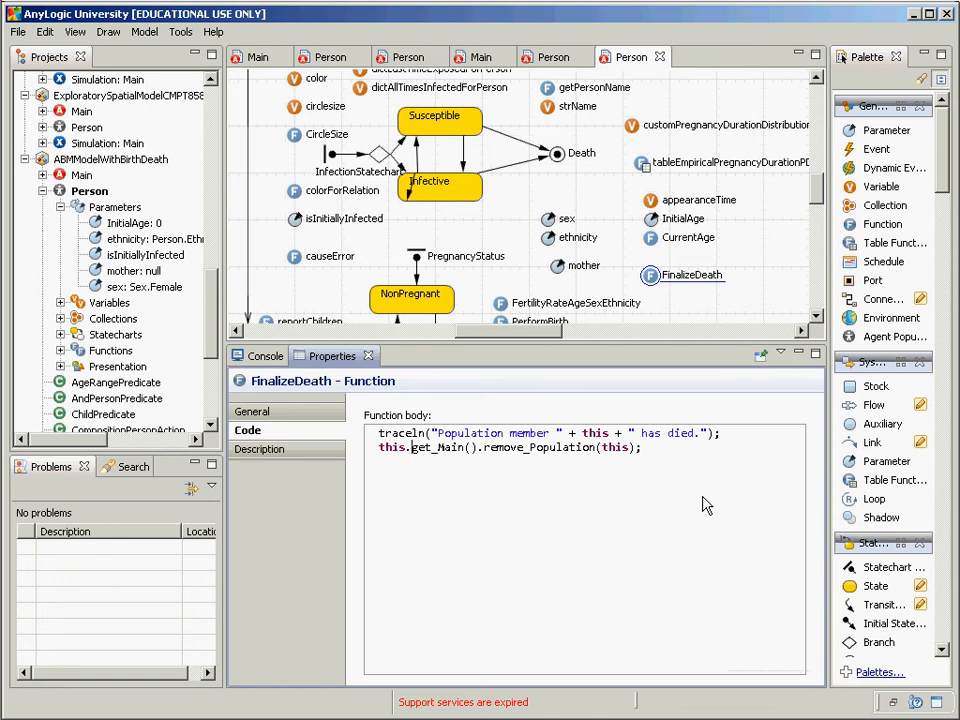
pyautogui.click(537, 161)
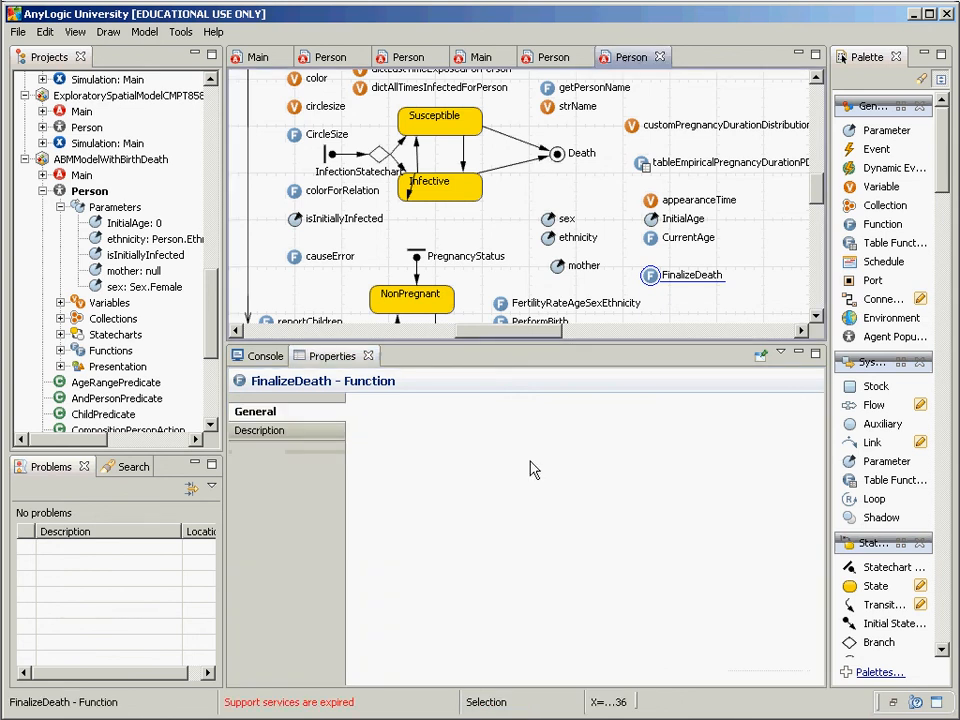
pyautogui.click(505, 172)
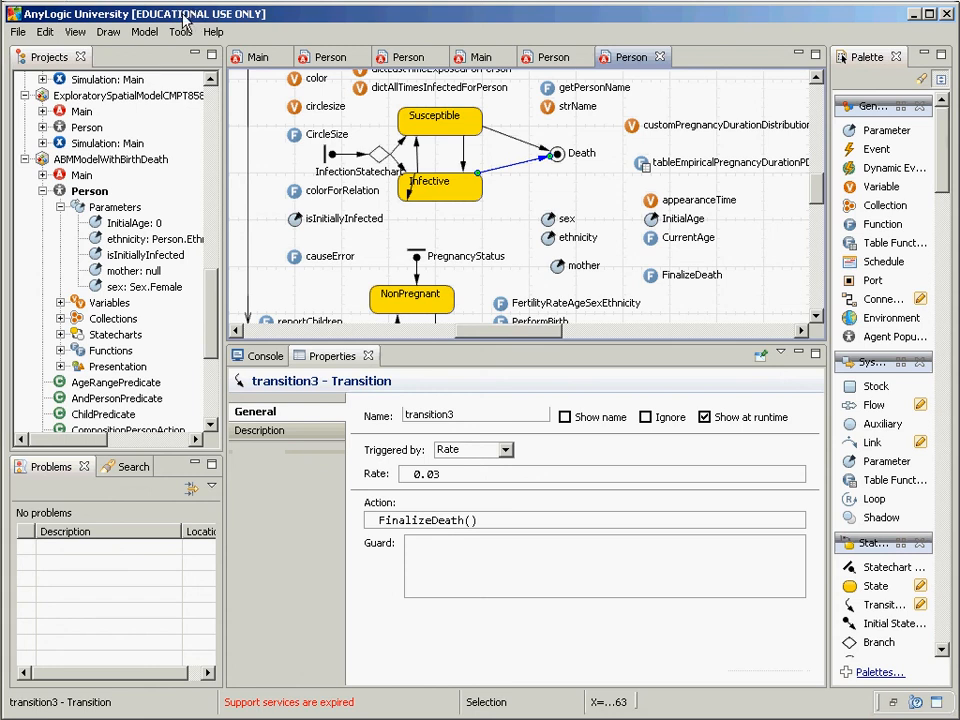
pyautogui.press('super')
pyautogui.press('super')
pyautogui.hotkey('alt', 'Tab')
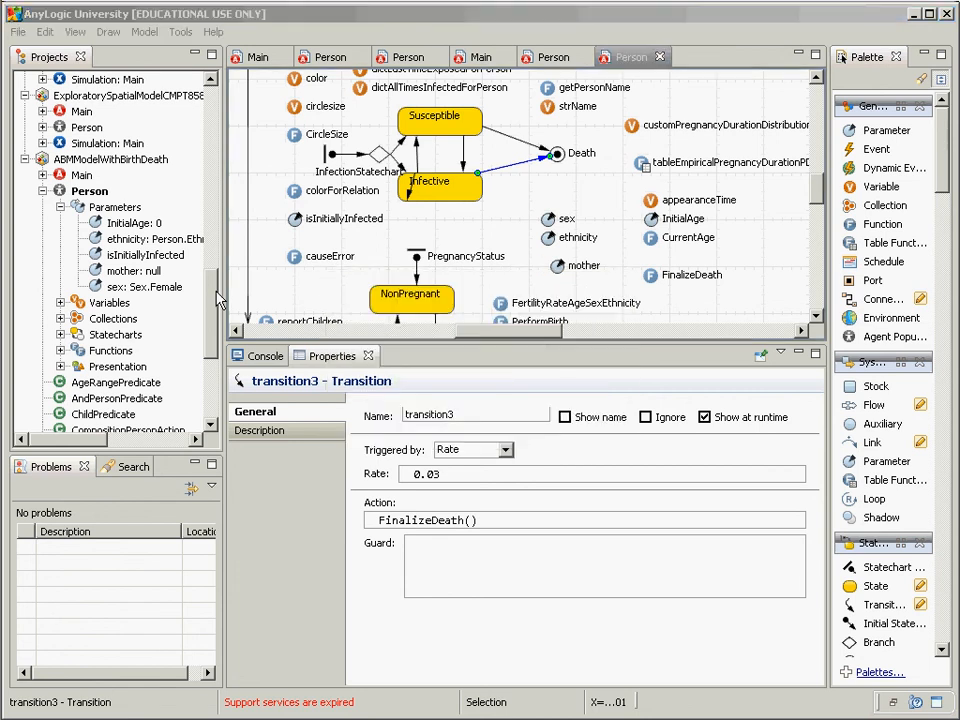